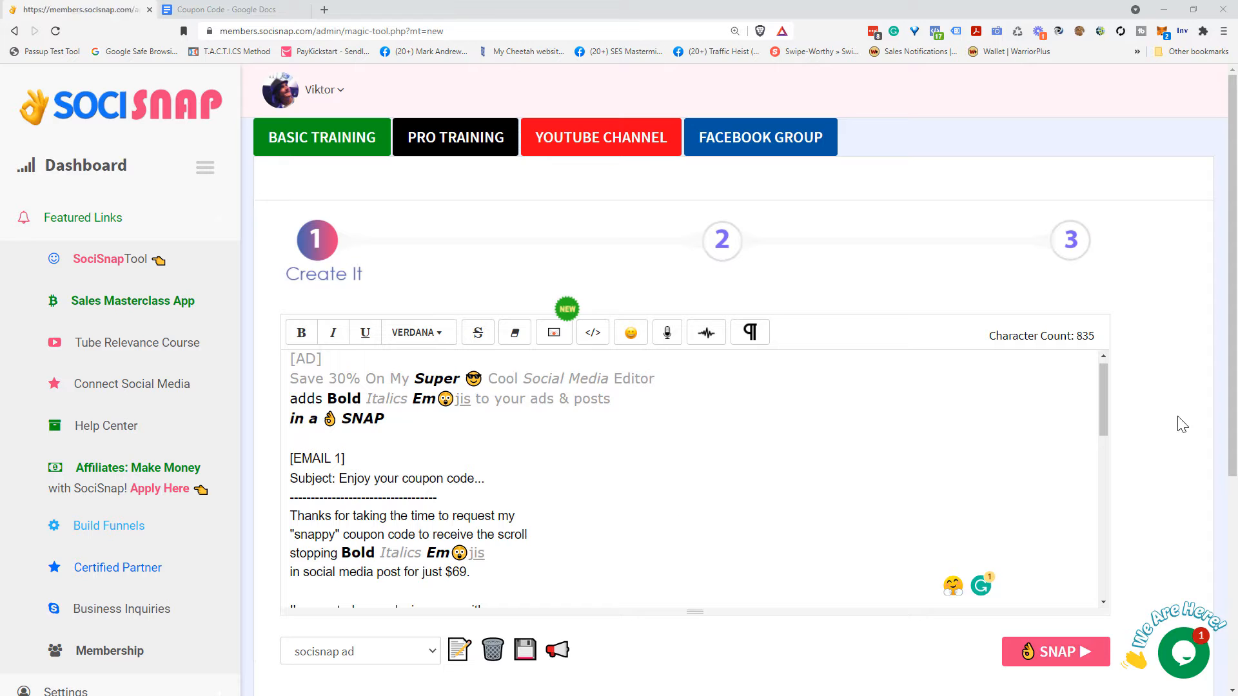
Convert the ad and email text with SNAP and highlight the 30% off ad copy in the preview.
{"action": "left_click", "coordinate": [1082, 653]}
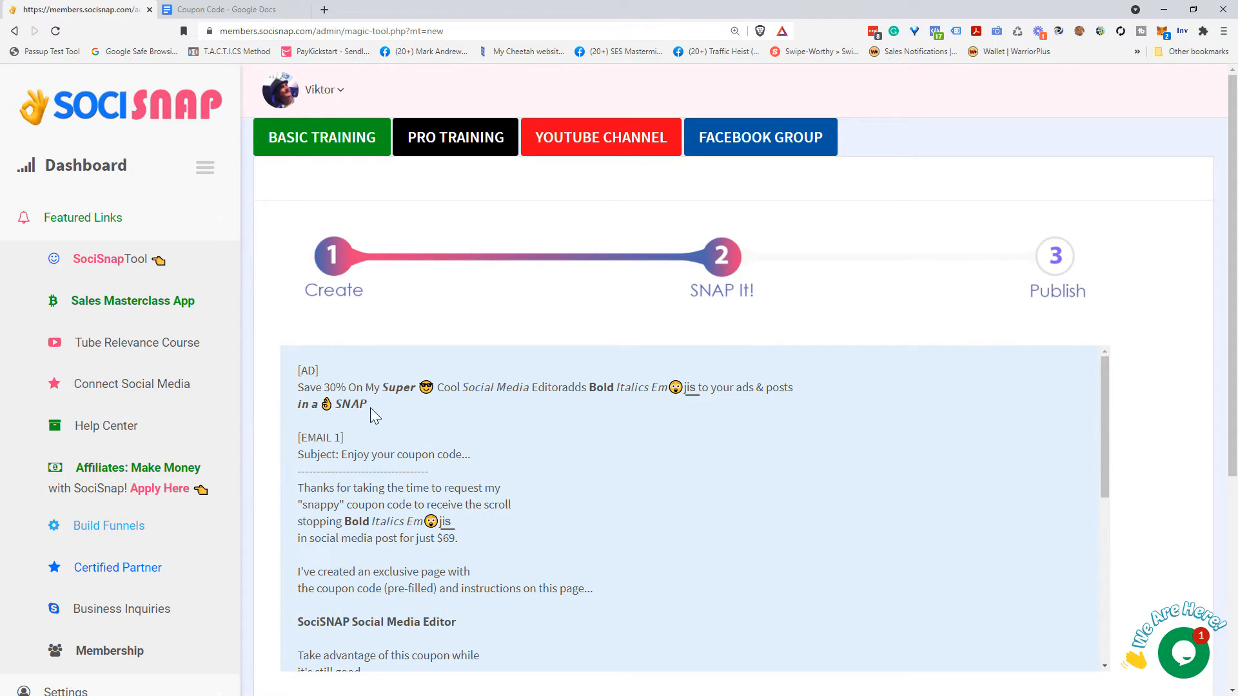
{"action": "left_click_drag", "start_coordinate": [388, 410], "coordinate": [296, 389]}
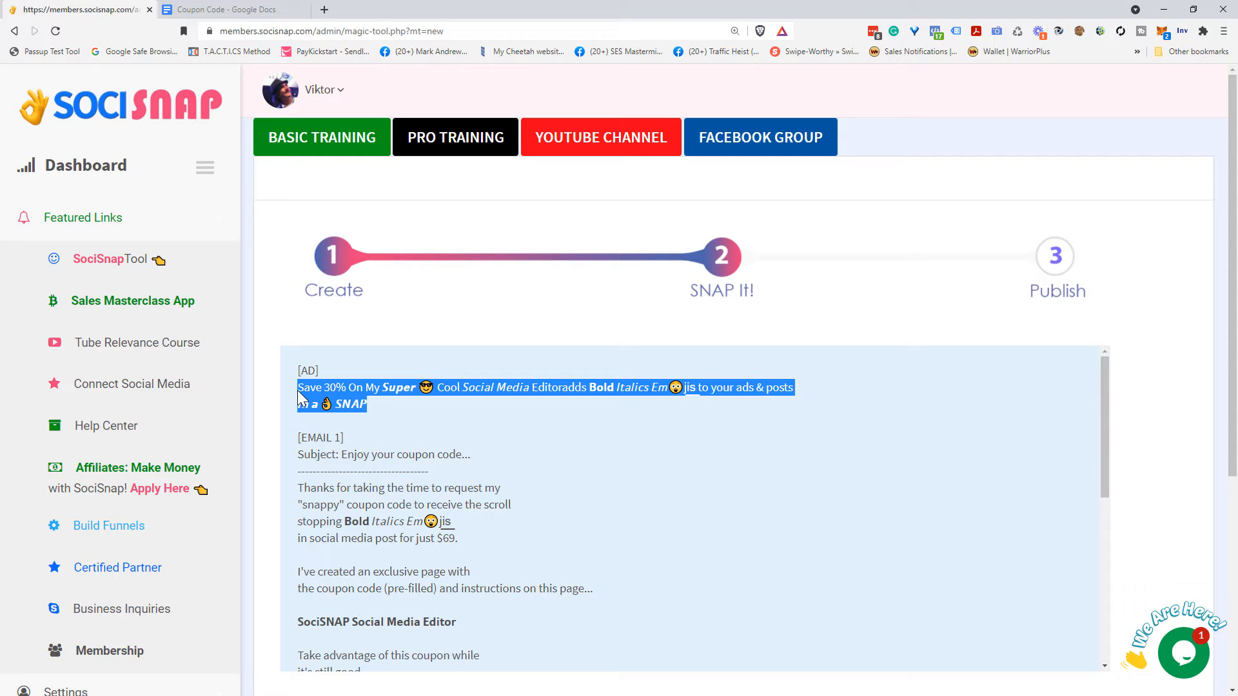
{"action": "left_click", "coordinate": [533, 424]}
Examine the coupon email's body in the preview, from the opening thank-you line down to the signature.
{"action": "scroll", "coordinate": [533, 424], "scroll_direction": "down", "scroll_amount": 2}
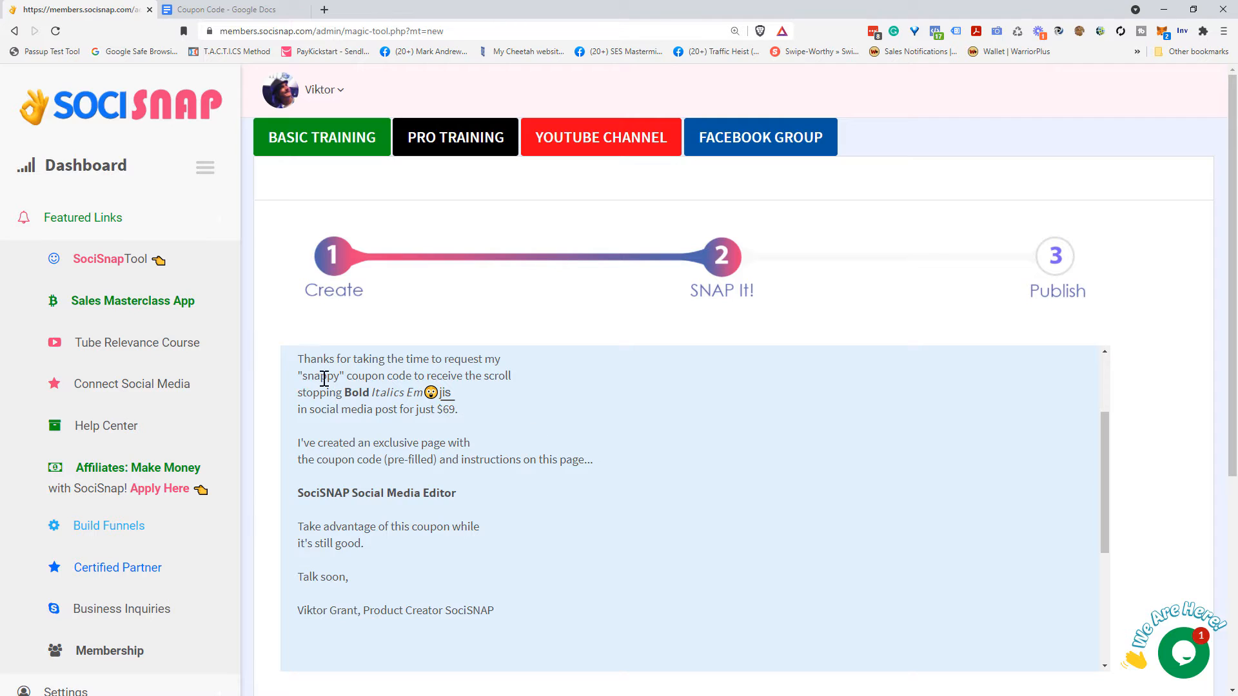
{"action": "left_click_drag", "start_coordinate": [298, 359], "coordinate": [522, 627]}
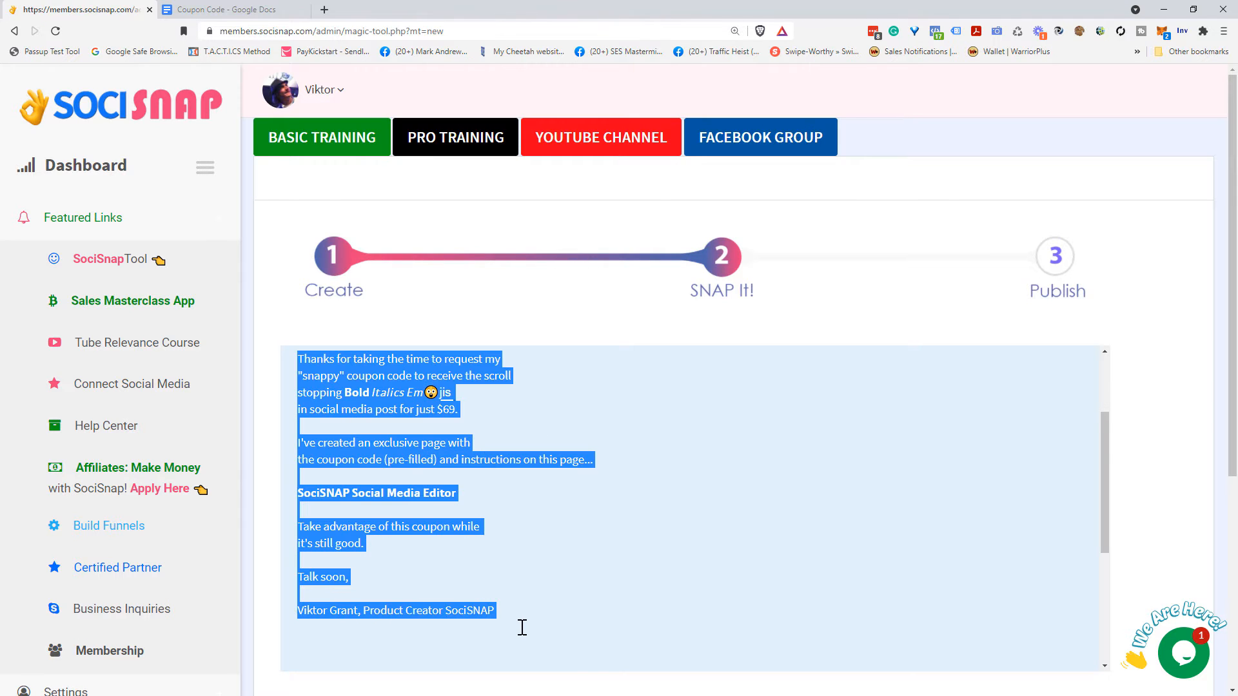
{"action": "left_click", "coordinate": [604, 558]}
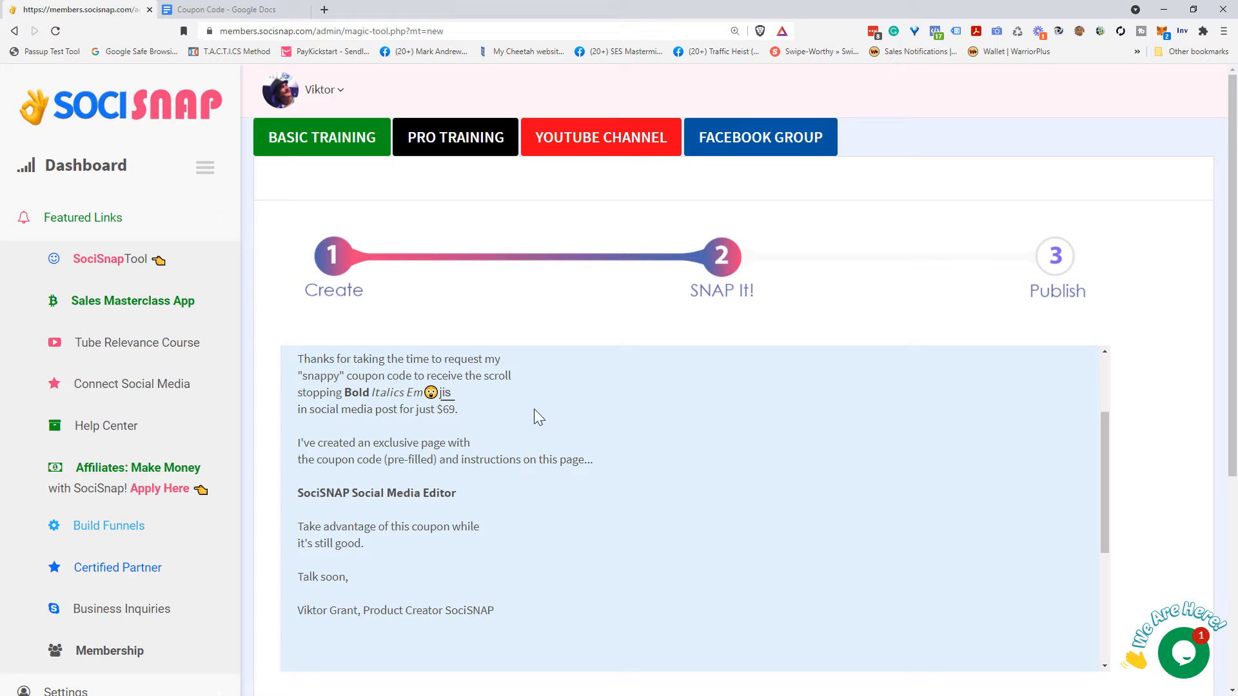
{"action": "scroll", "coordinate": [619, 452], "scroll_direction": "up", "scroll_amount": 2}
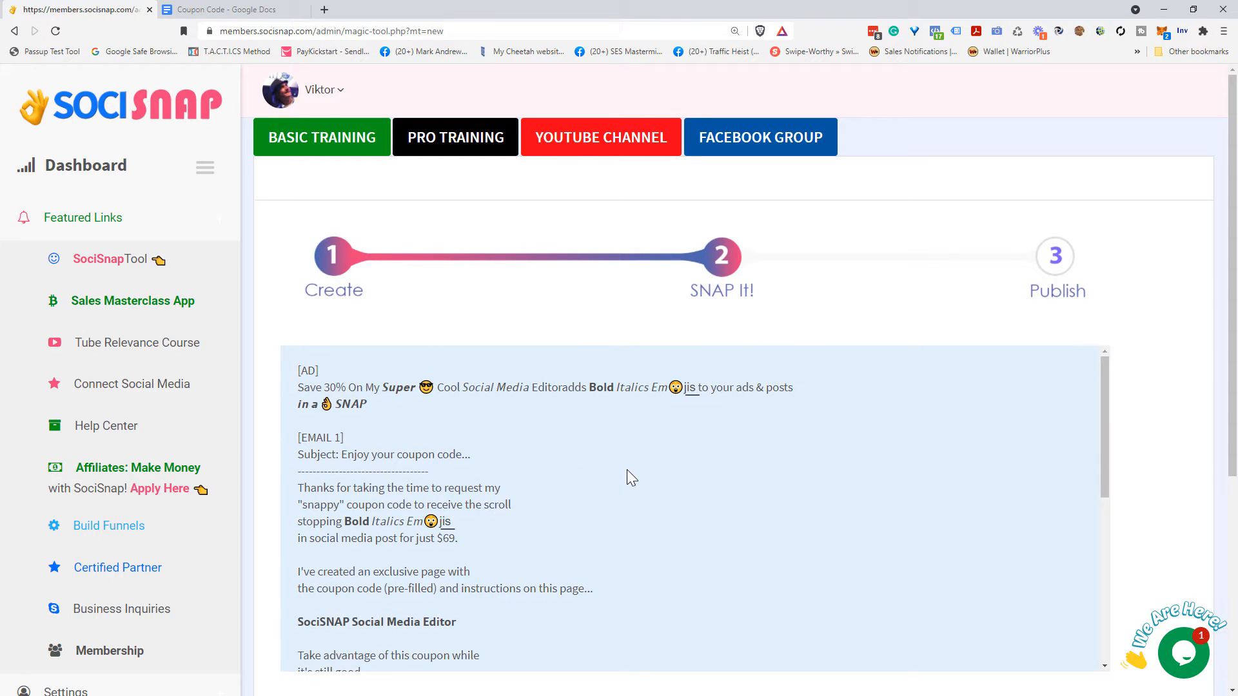
{"action": "scroll", "coordinate": [355, 447], "scroll_direction": "down", "scroll_amount": 1}
{"action": "left_click", "coordinate": [298, 423]}
{"action": "left_click", "coordinate": [450, 542], "text": "shift"}
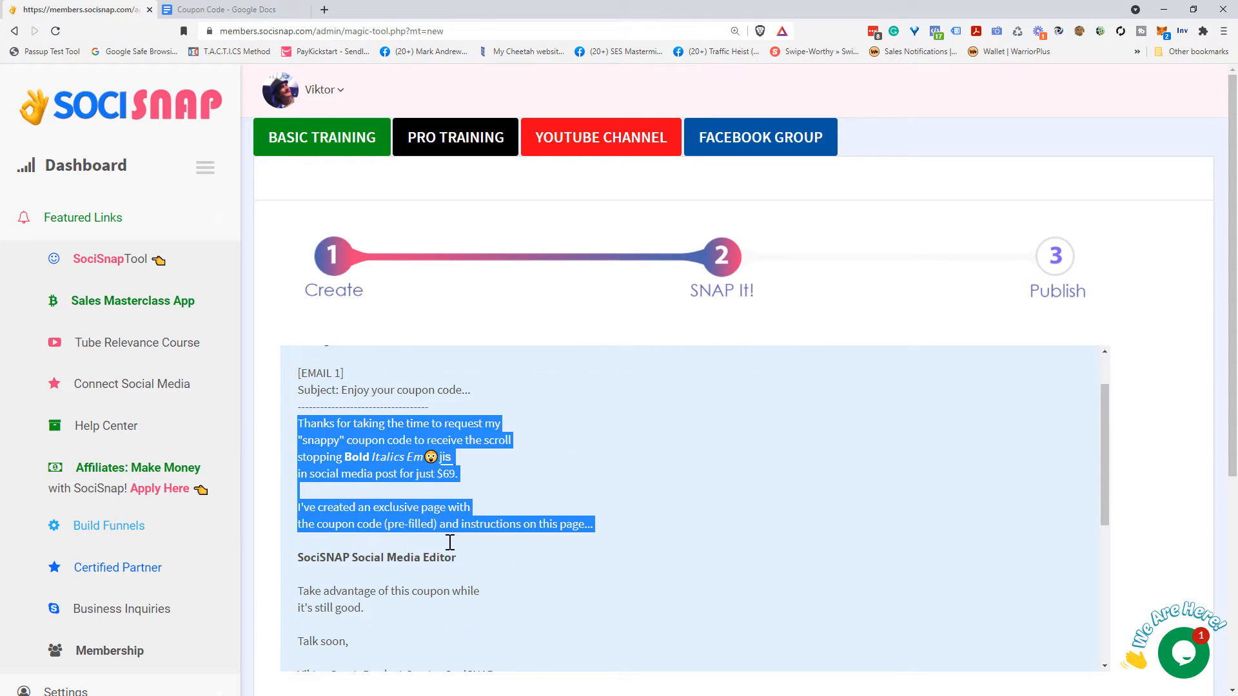
{"action": "left_click", "coordinate": [472, 546]}
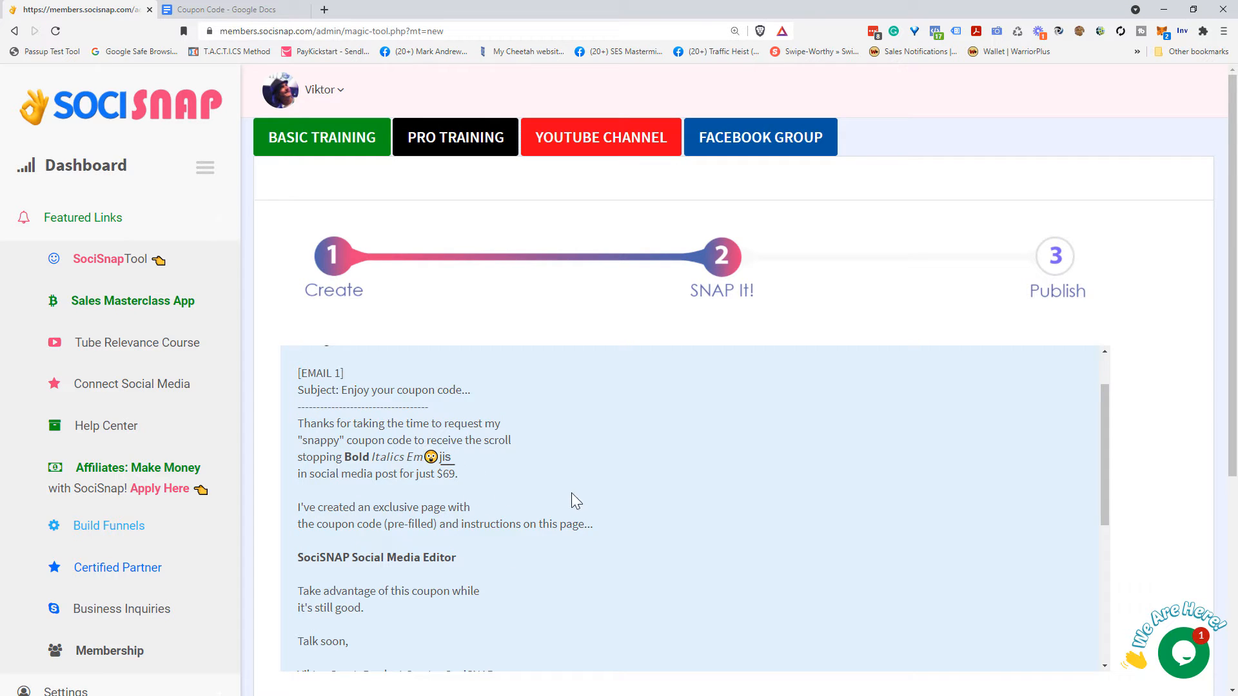
{"action": "scroll", "coordinate": [524, 516], "scroll_direction": "down", "scroll_amount": 1}
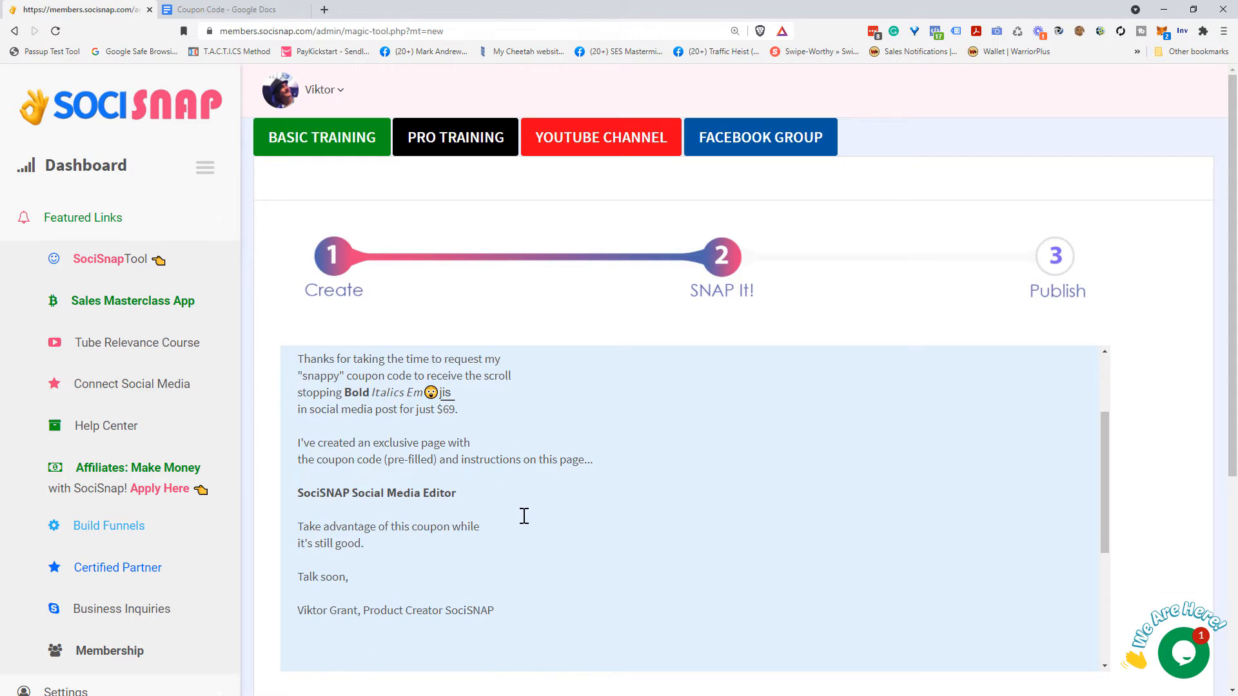
{"action": "scroll", "coordinate": [524, 516], "scroll_direction": "up", "scroll_amount": 2}
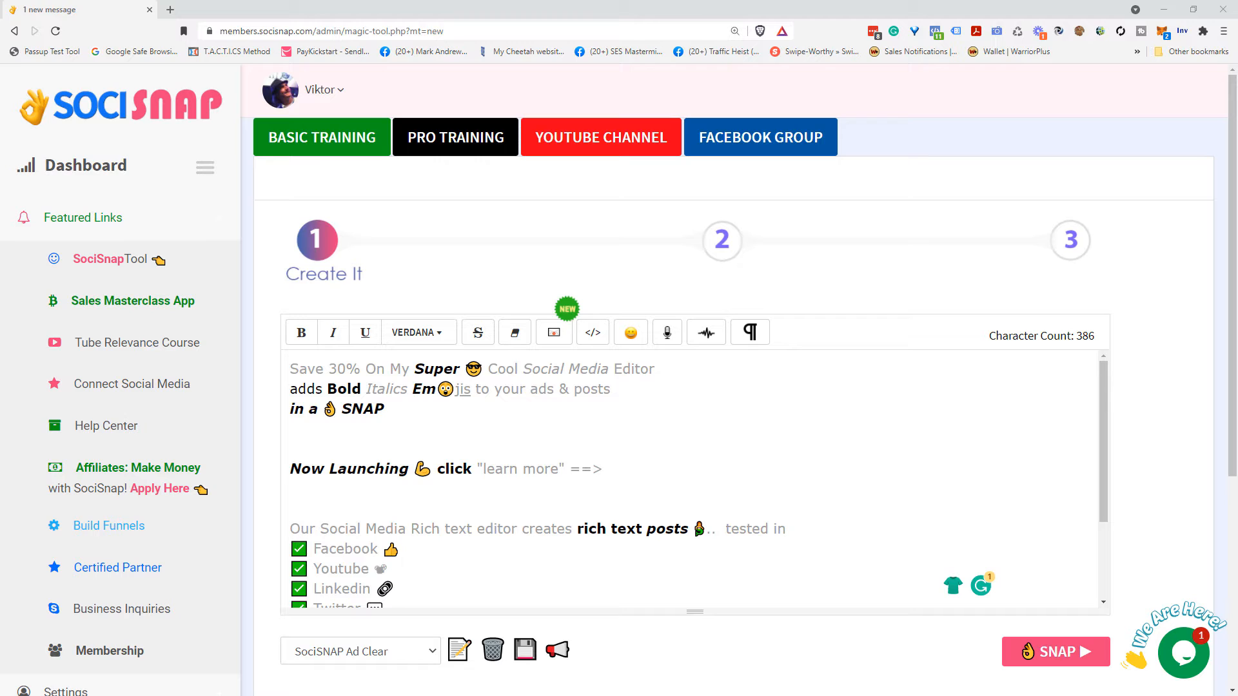
Save the current ad text as a new snippet named "socisnap ad".
{"action": "left_click", "coordinate": [431, 652]}
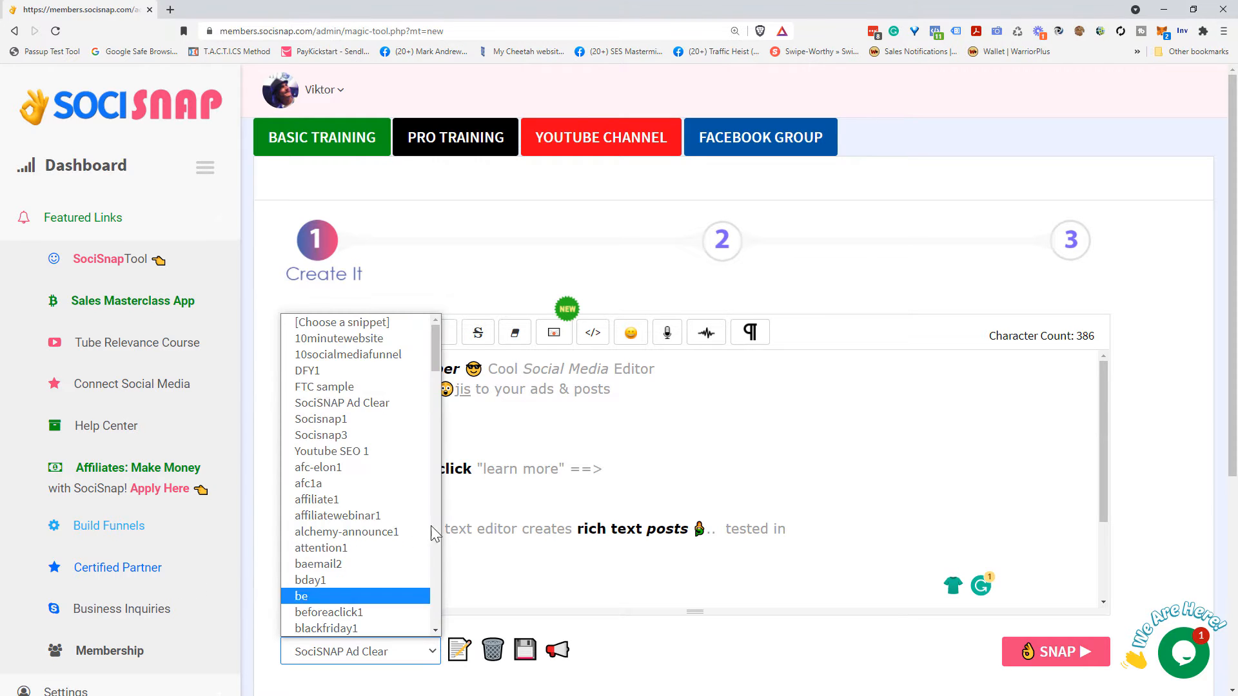
{"action": "left_click", "coordinate": [373, 322]}
{"action": "left_click", "coordinate": [468, 652]}
{"action": "left_click", "coordinate": [497, 650]}
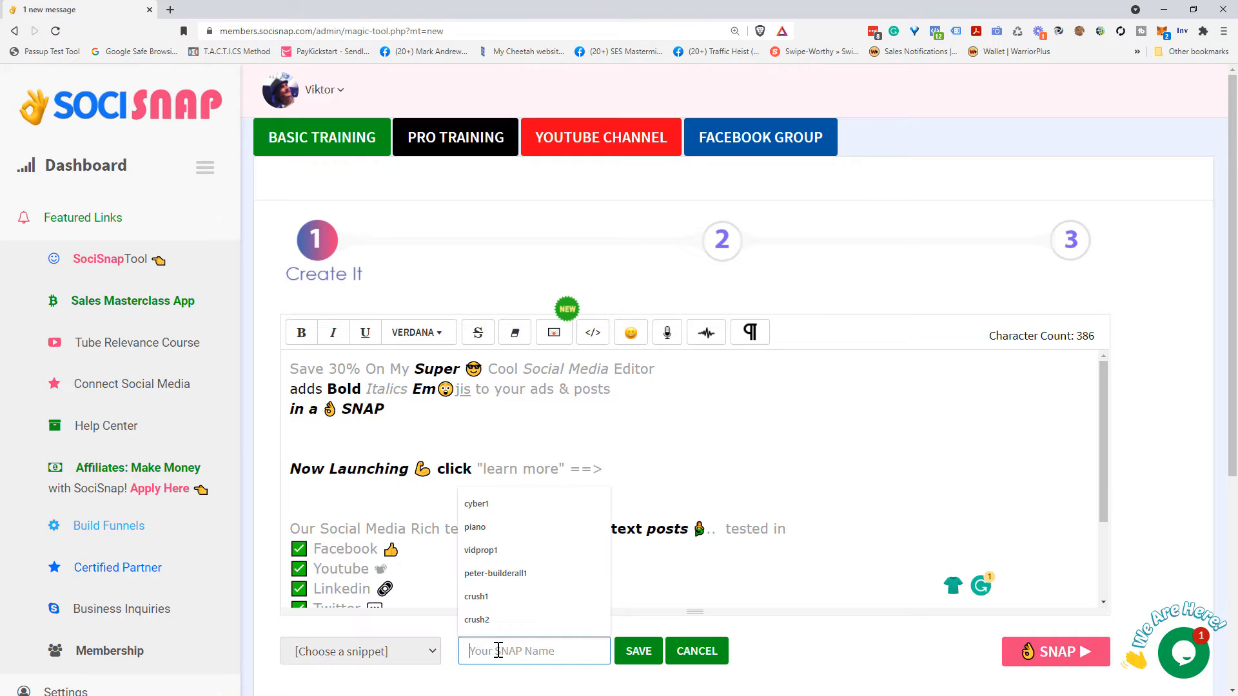
{"action": "type", "text": "socisnap ad"}
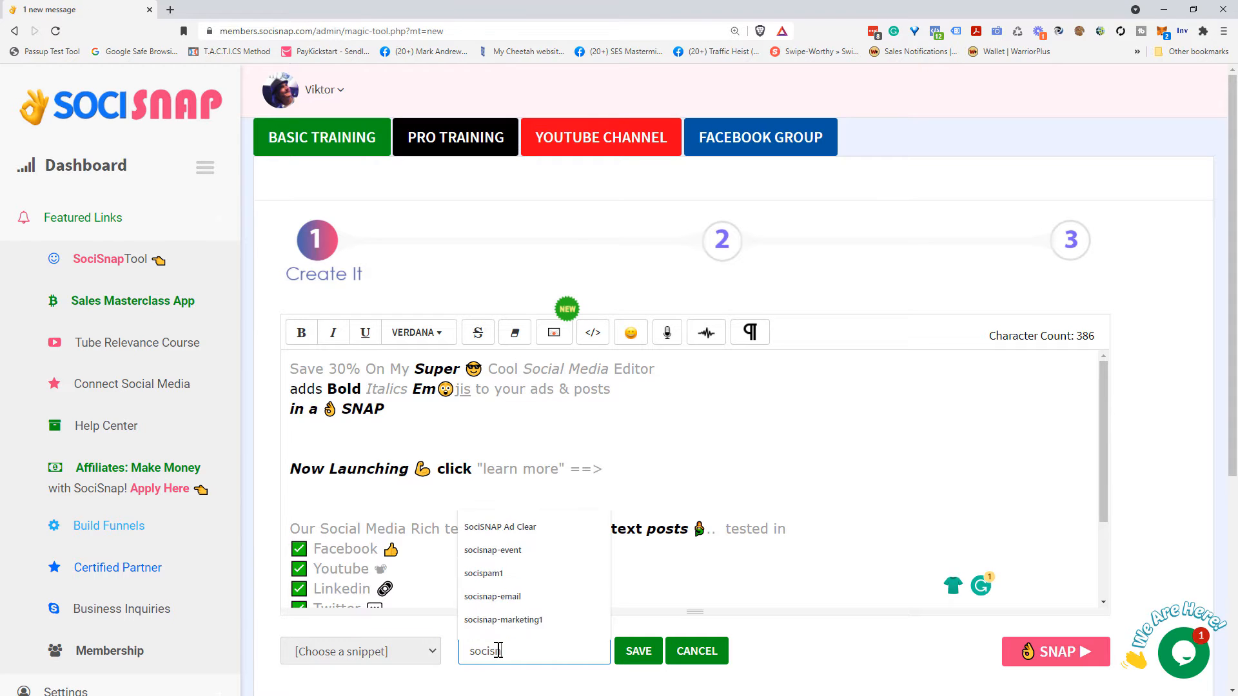
{"action": "left_click", "coordinate": [639, 652]}
Load the "SociSNAP Ad Clear" snippet into the editor.
{"action": "left_click", "coordinate": [440, 661]}
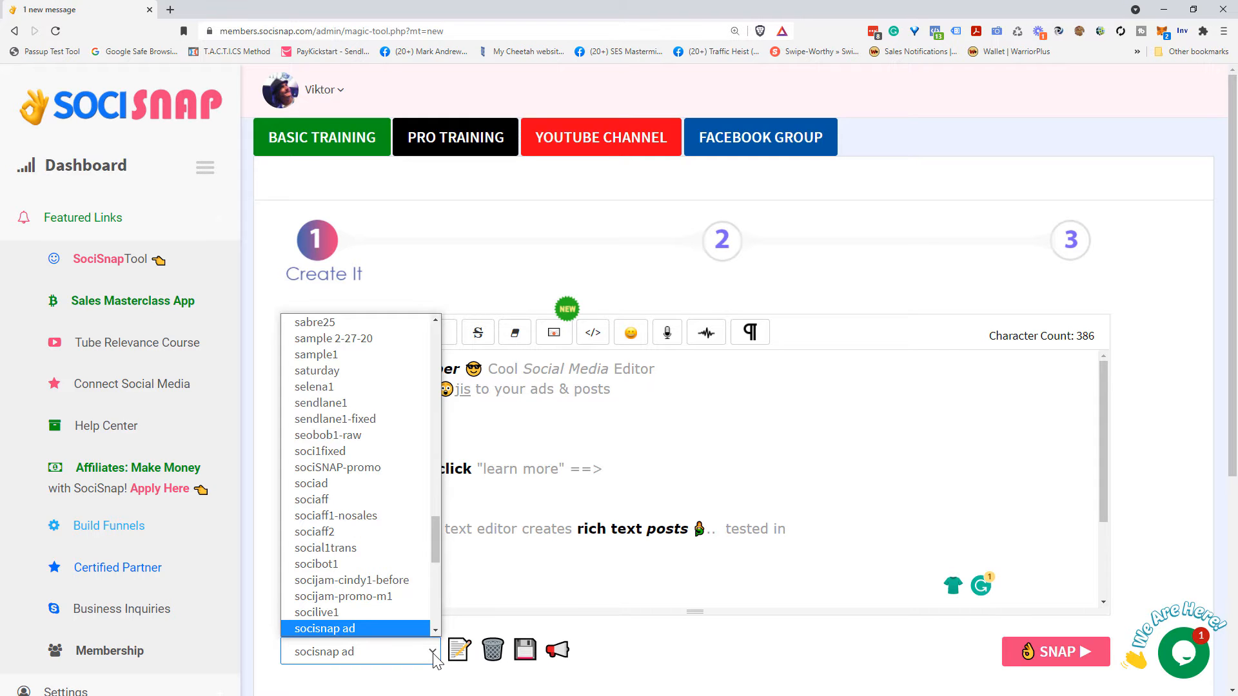
{"action": "scroll", "coordinate": [399, 548], "scroll_direction": "up", "scroll_amount": 10}
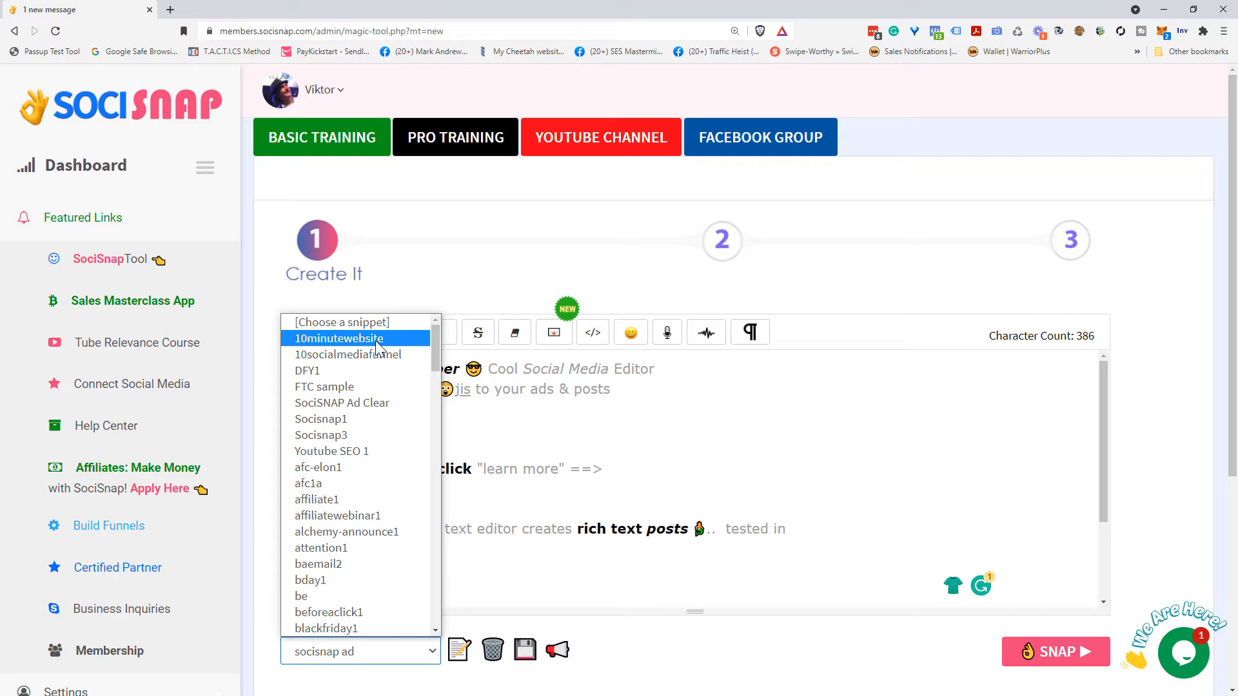
{"action": "left_click", "coordinate": [353, 404]}
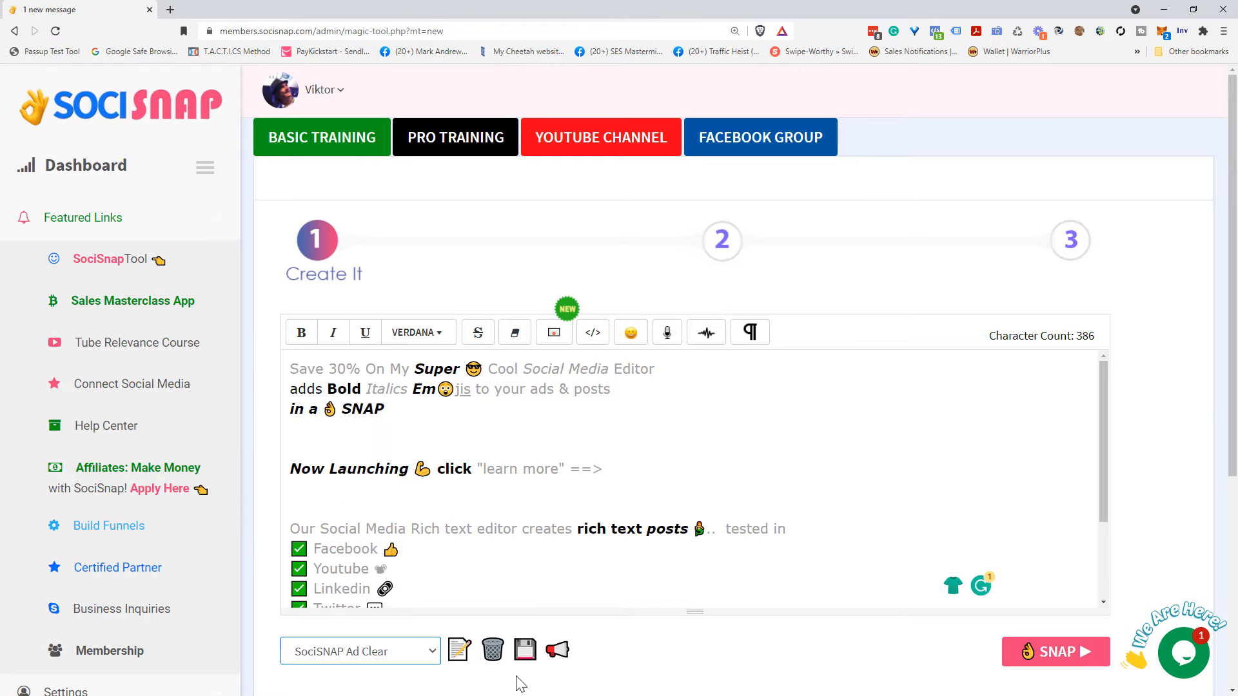
{"action": "left_click", "coordinate": [459, 650]}
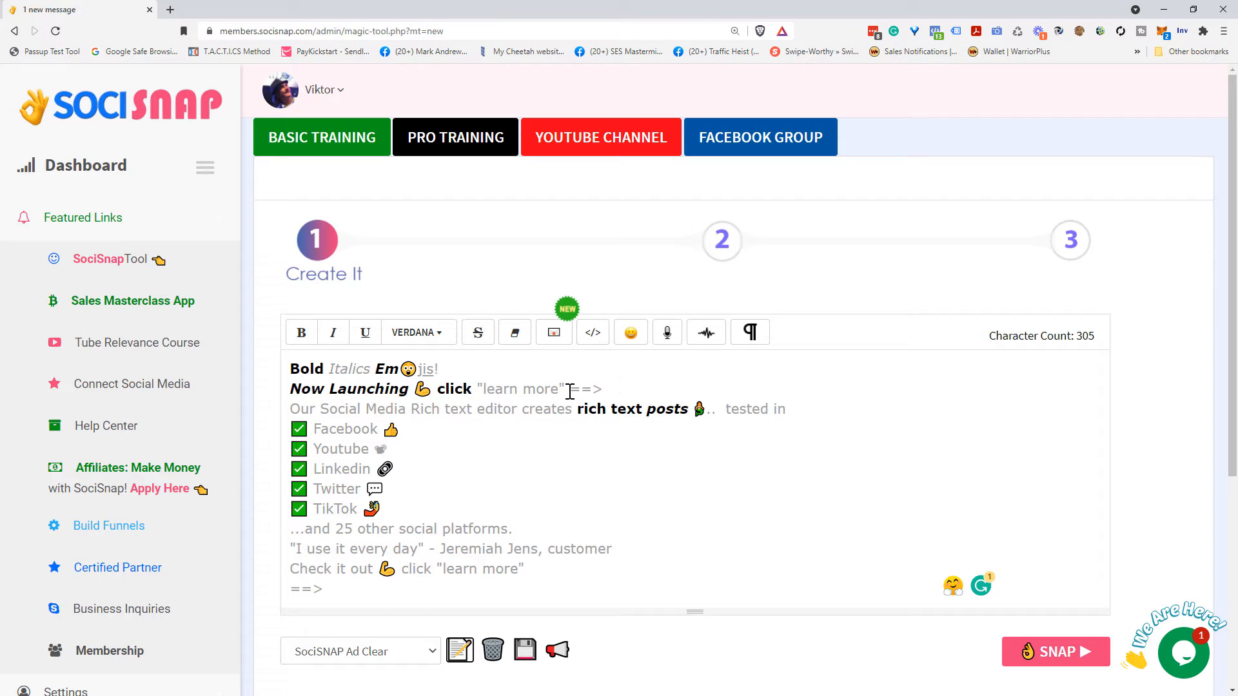
Highlight the words with suggested replacements throughout the loaded ad text.
{"action": "left_click_drag", "start_coordinate": [568, 390], "coordinate": [606, 391]}
{"action": "left_click", "coordinate": [617, 392]}
{"action": "left_click", "coordinate": [554, 333]}
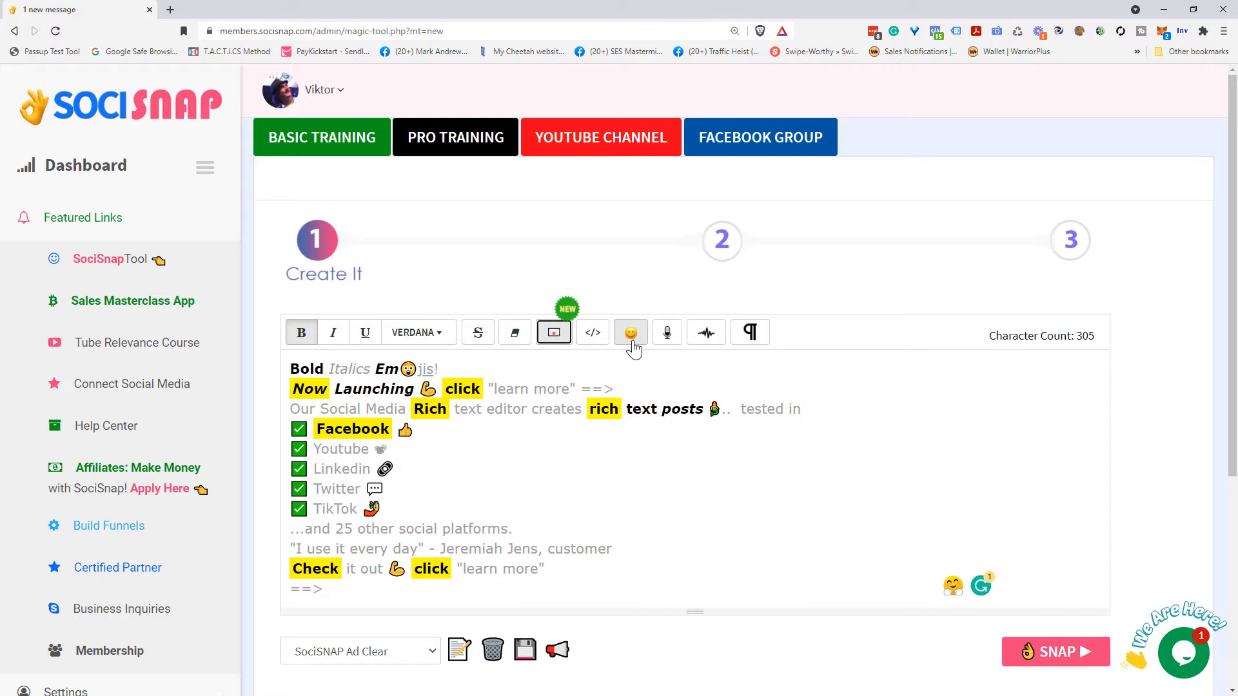
Replace the "==>" after "learn more" in the Now Launching line with the right-pointing hand emoji from Favorites.
{"action": "left_click", "coordinate": [632, 334]}
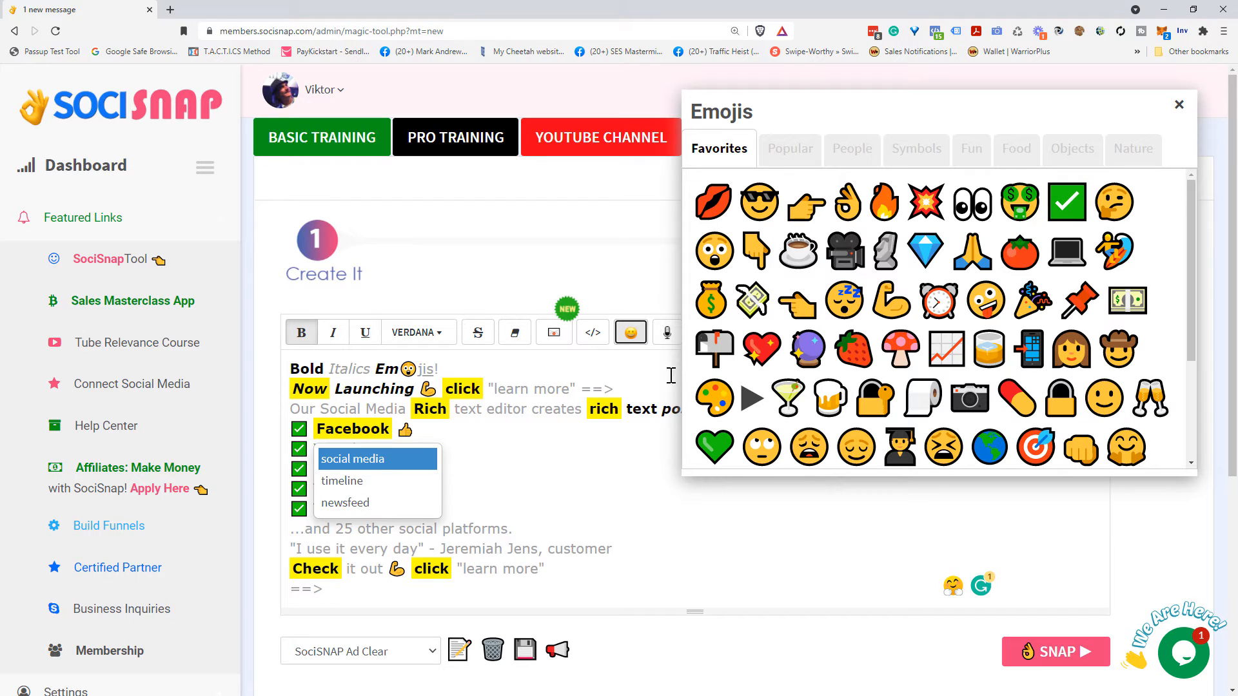
{"action": "left_click_drag", "start_coordinate": [582, 389], "coordinate": [637, 387]}
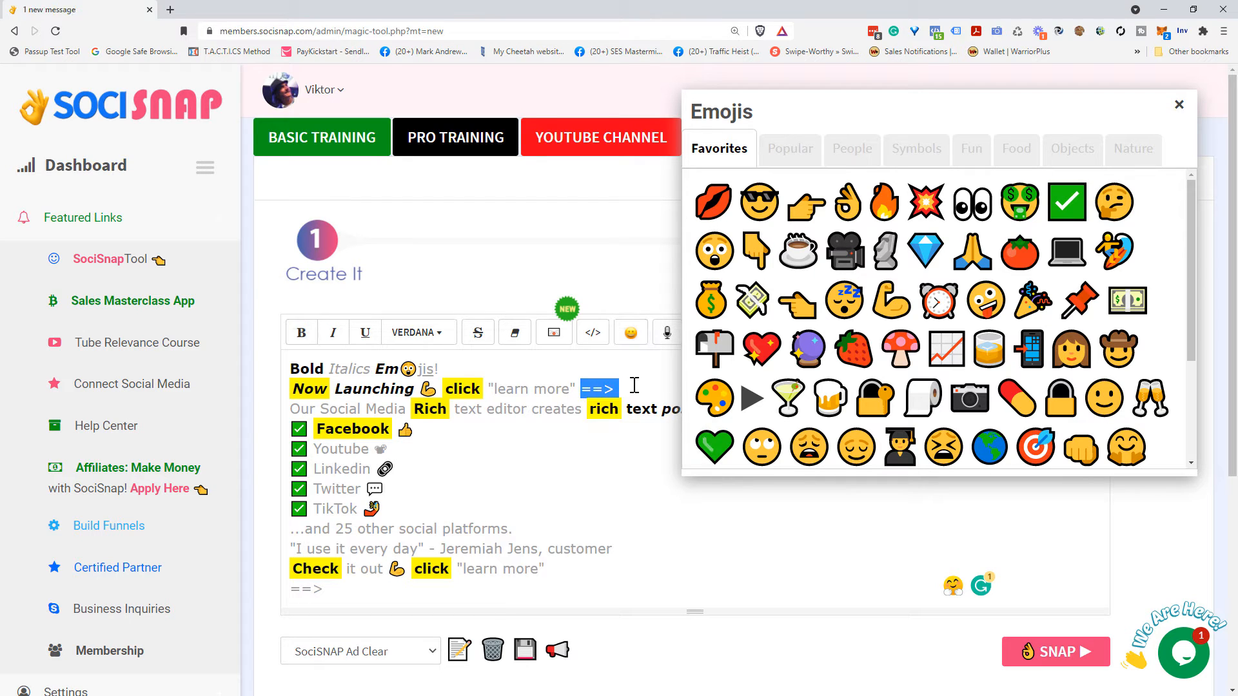
{"action": "left_click", "coordinate": [816, 209]}
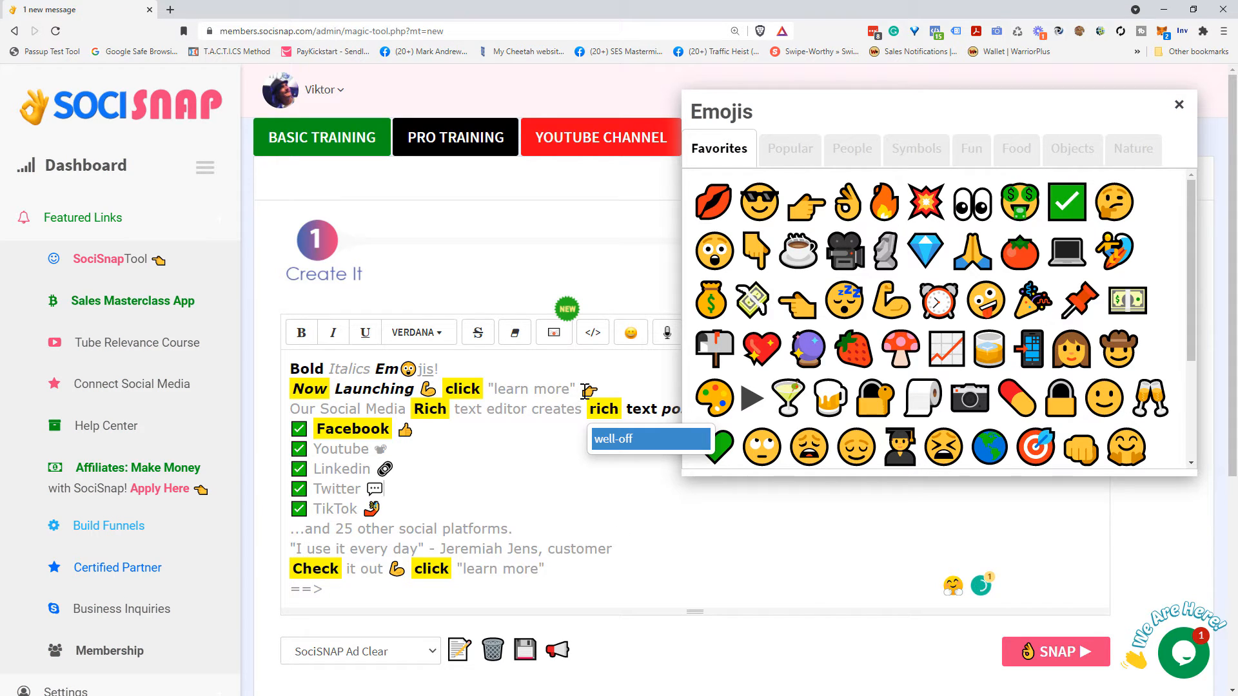
{"action": "left_click_drag", "start_coordinate": [580, 390], "coordinate": [673, 395]}
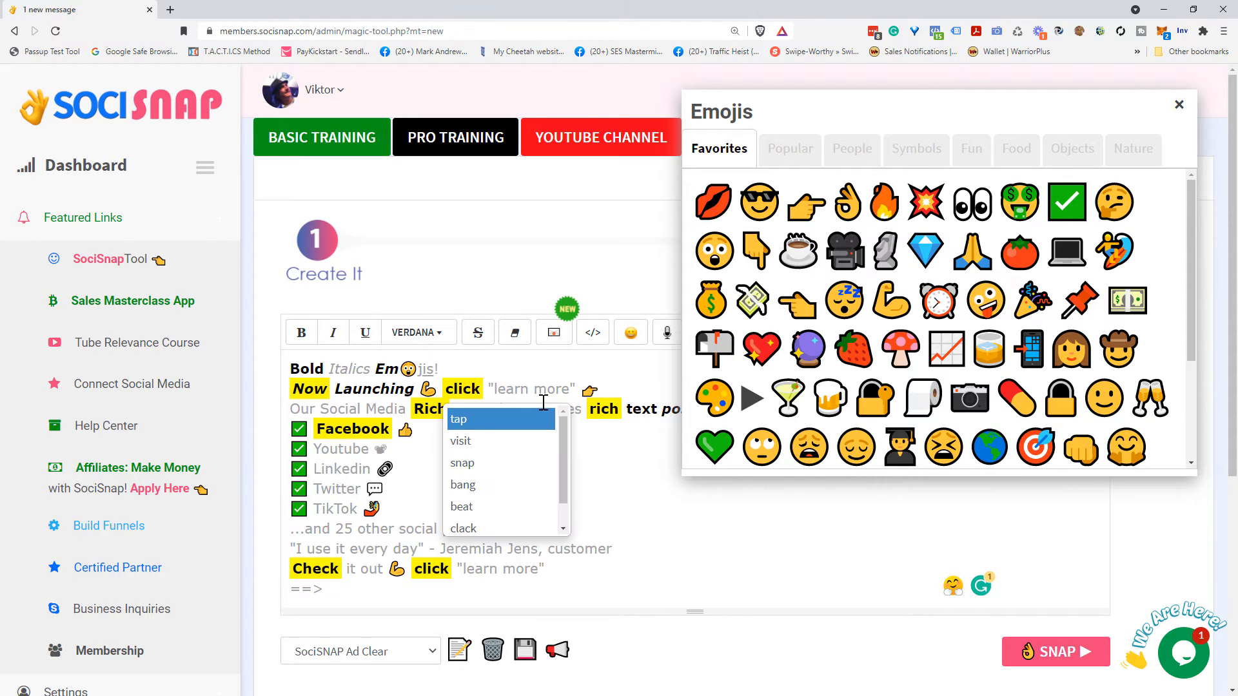
{"action": "mouse_move", "coordinate": [429, 571]}
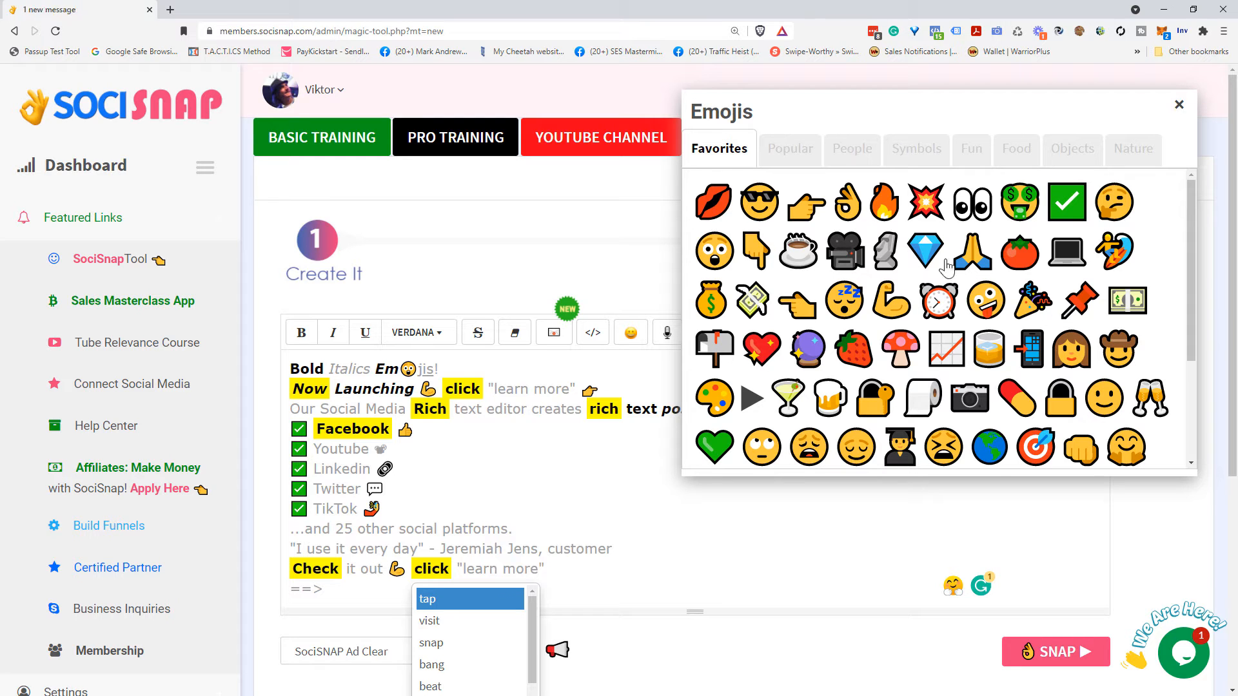
{"action": "left_click", "coordinate": [1179, 108]}
Load the saved "socisnap ad" snippet into the editor.
{"action": "left_click", "coordinate": [433, 653]}
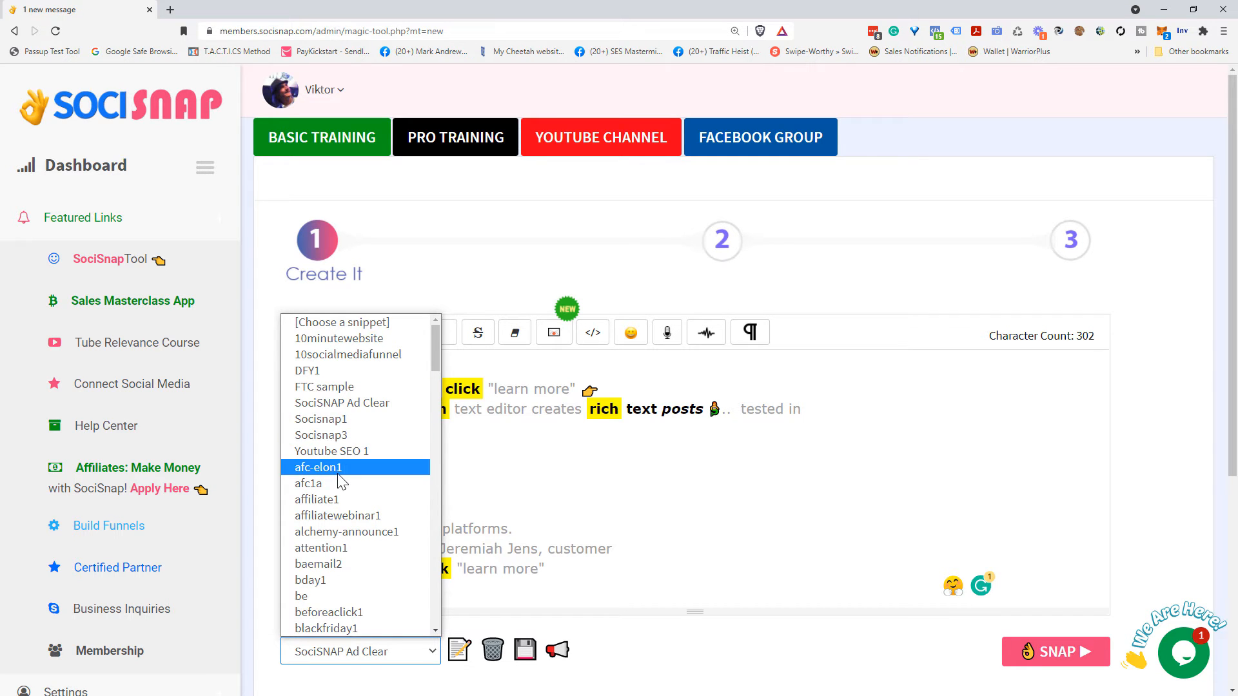
{"action": "scroll", "coordinate": [342, 477], "scroll_direction": "down", "scroll_amount": 20}
{"action": "scroll", "coordinate": [342, 483], "scroll_direction": "up", "scroll_amount": 10}
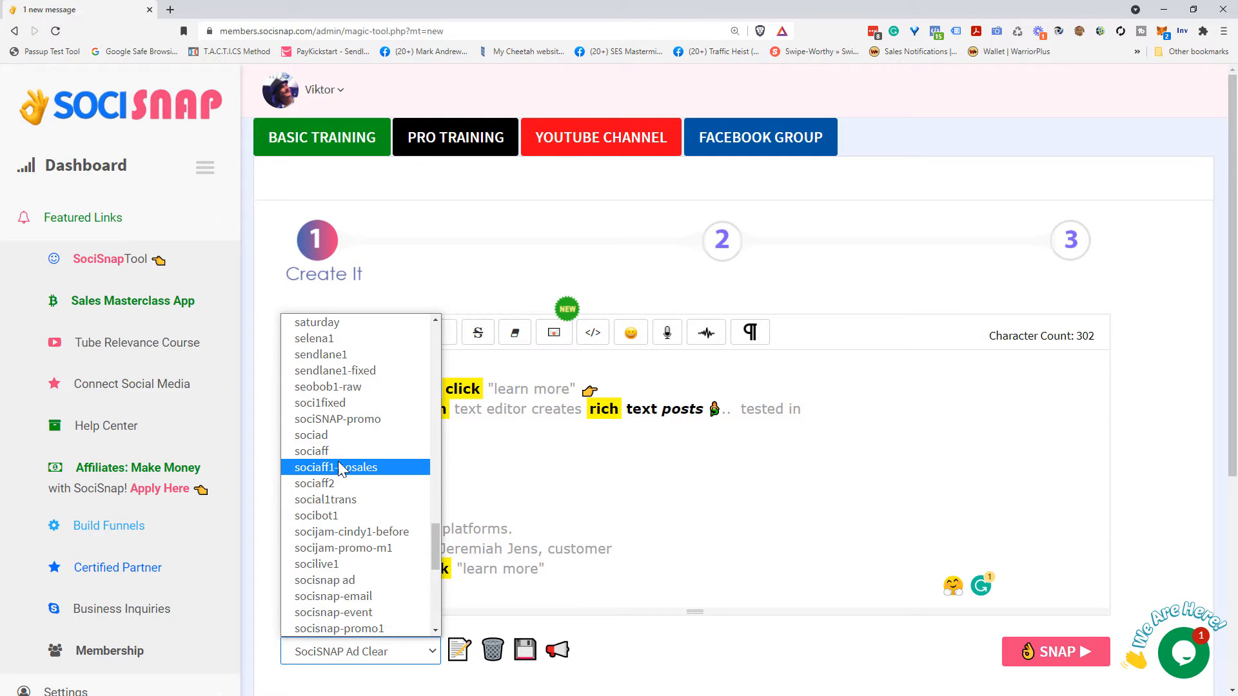
{"action": "left_click", "coordinate": [324, 581]}
{"action": "left_click", "coordinate": [459, 652]}
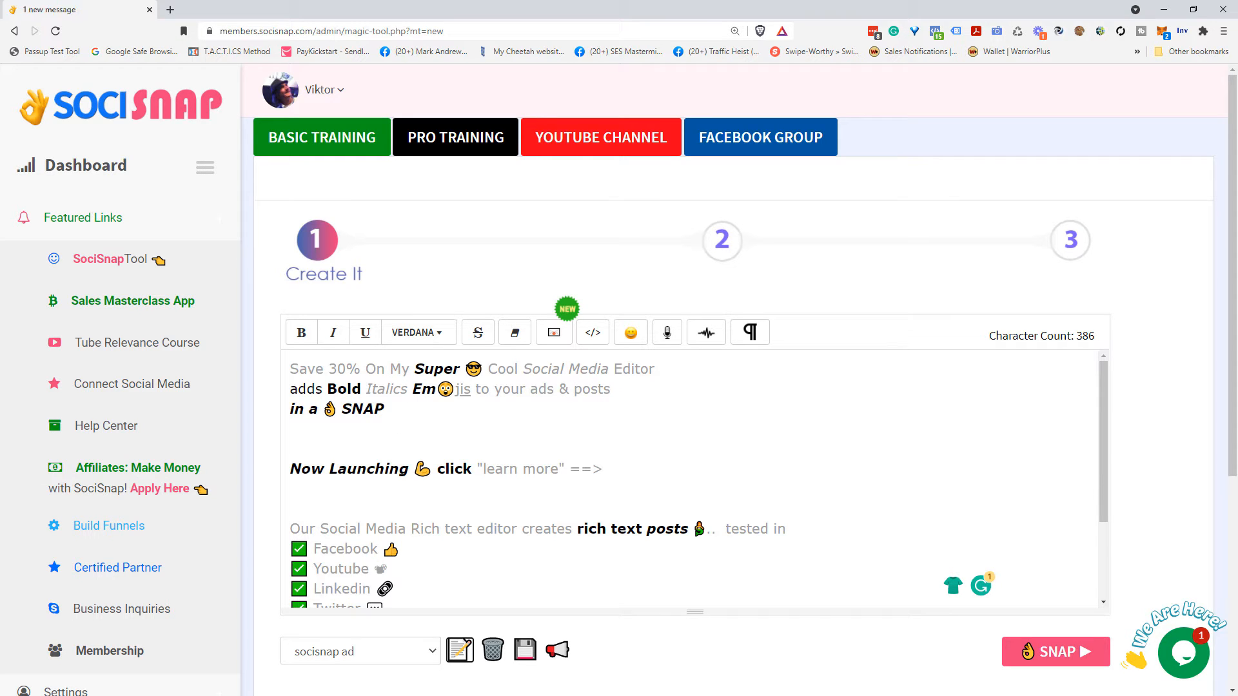
Switch to the "Get 60% Off My Instant Swipe File" capture in Snipping Tool and place its enlarged window beside the ad text.
{"action": "left_click", "coordinate": [103, 695]}
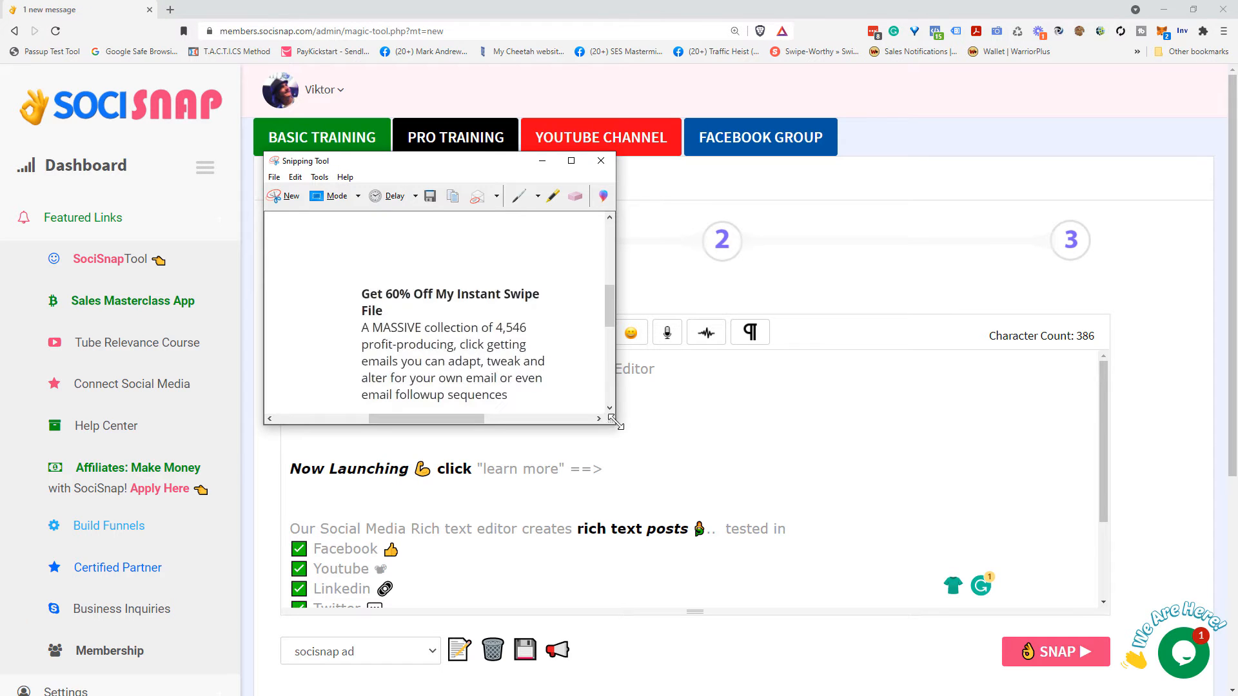
{"action": "left_click_drag", "start_coordinate": [613, 422], "coordinate": [829, 525]}
{"action": "left_click_drag", "start_coordinate": [618, 281], "coordinate": [671, 211]}
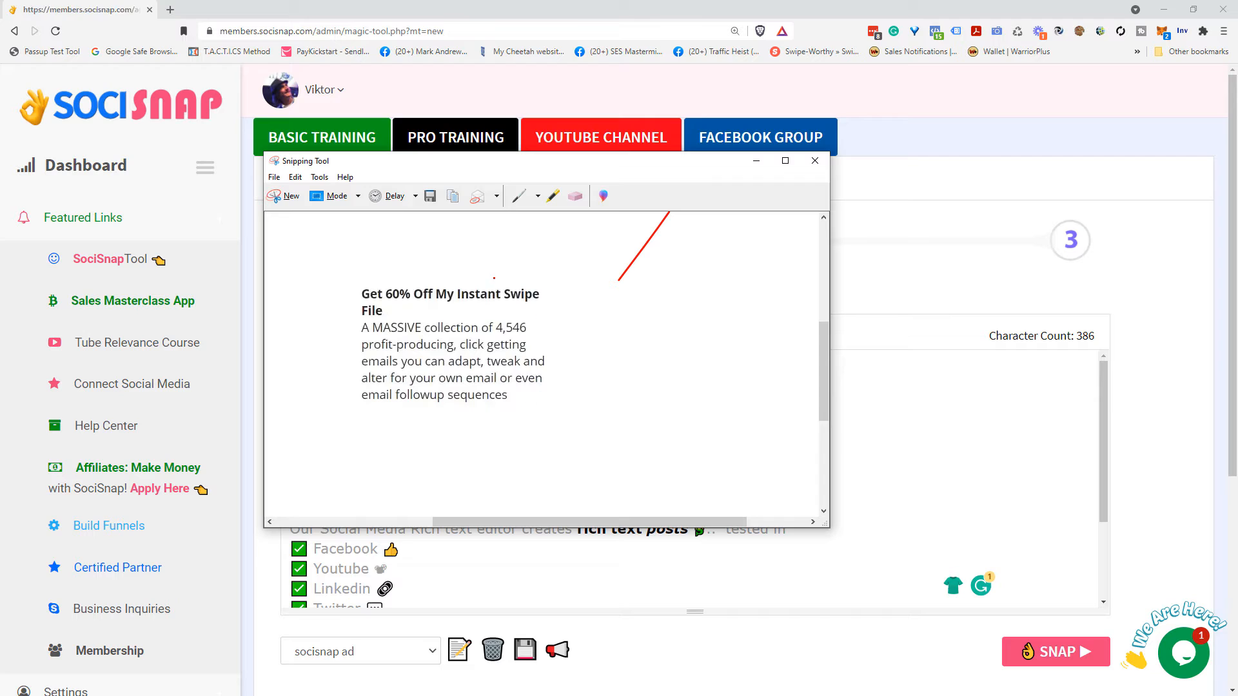
{"action": "left_click", "coordinate": [575, 196]}
{"action": "left_click", "coordinate": [623, 271]}
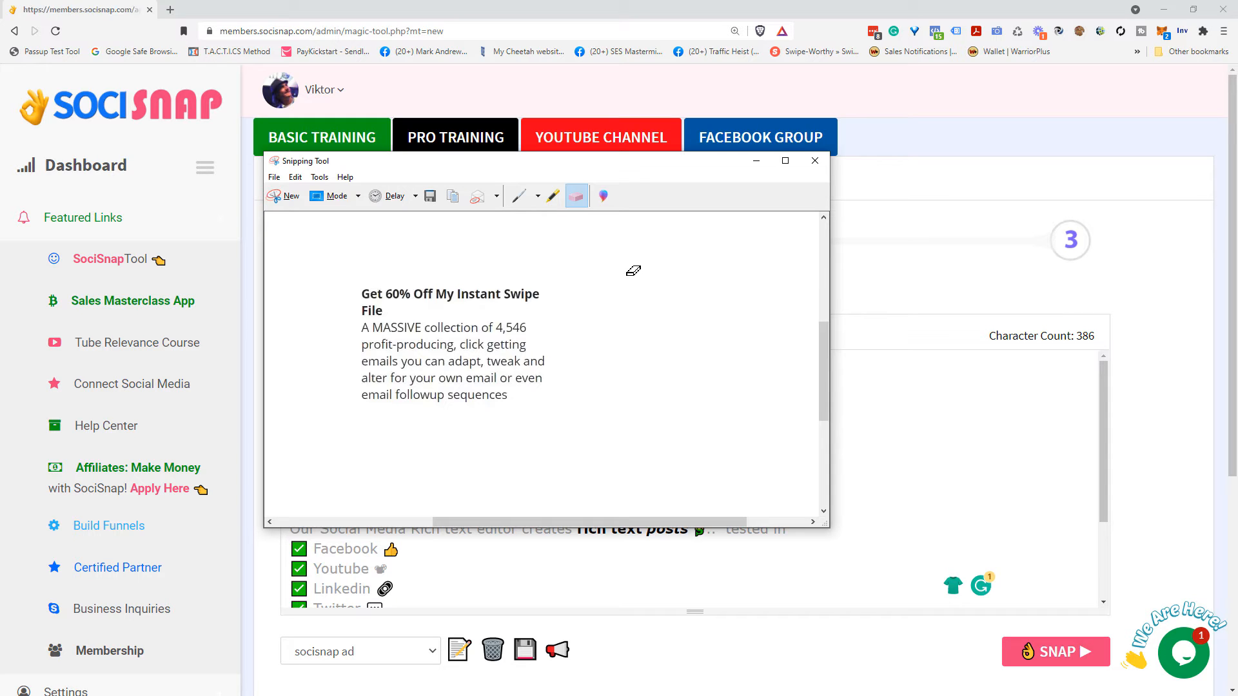
{"action": "left_click", "coordinate": [519, 196]}
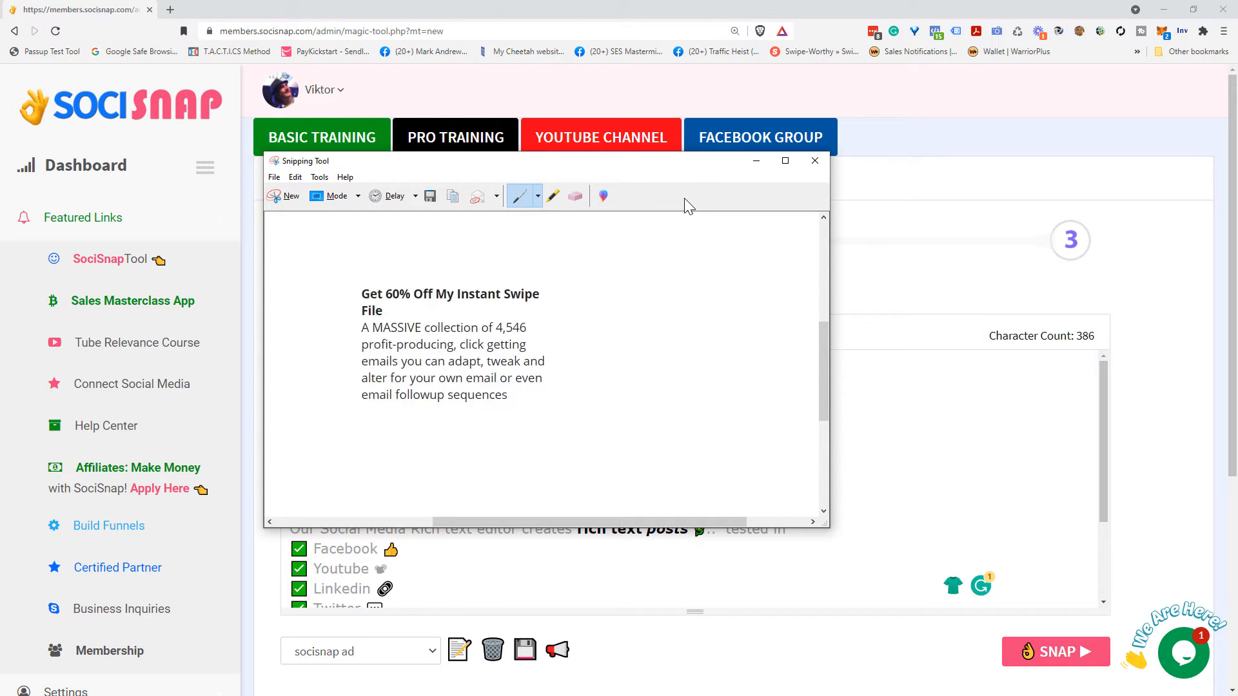
{"action": "left_click_drag", "start_coordinate": [673, 168], "coordinate": [1033, 149]}
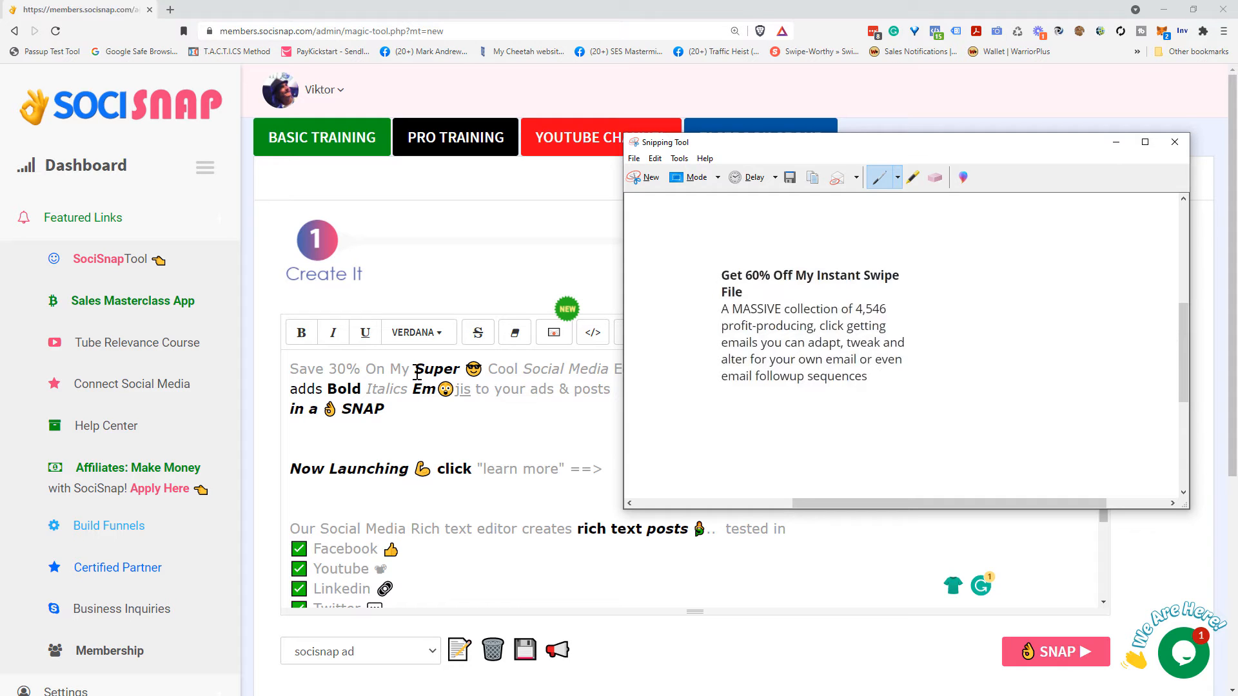
Highlight the words with suggested replacements and choose "tap" in place of "click" in the Now Launching line.
{"action": "left_click", "coordinate": [553, 333]}
{"action": "mouse_move", "coordinate": [431, 529]}
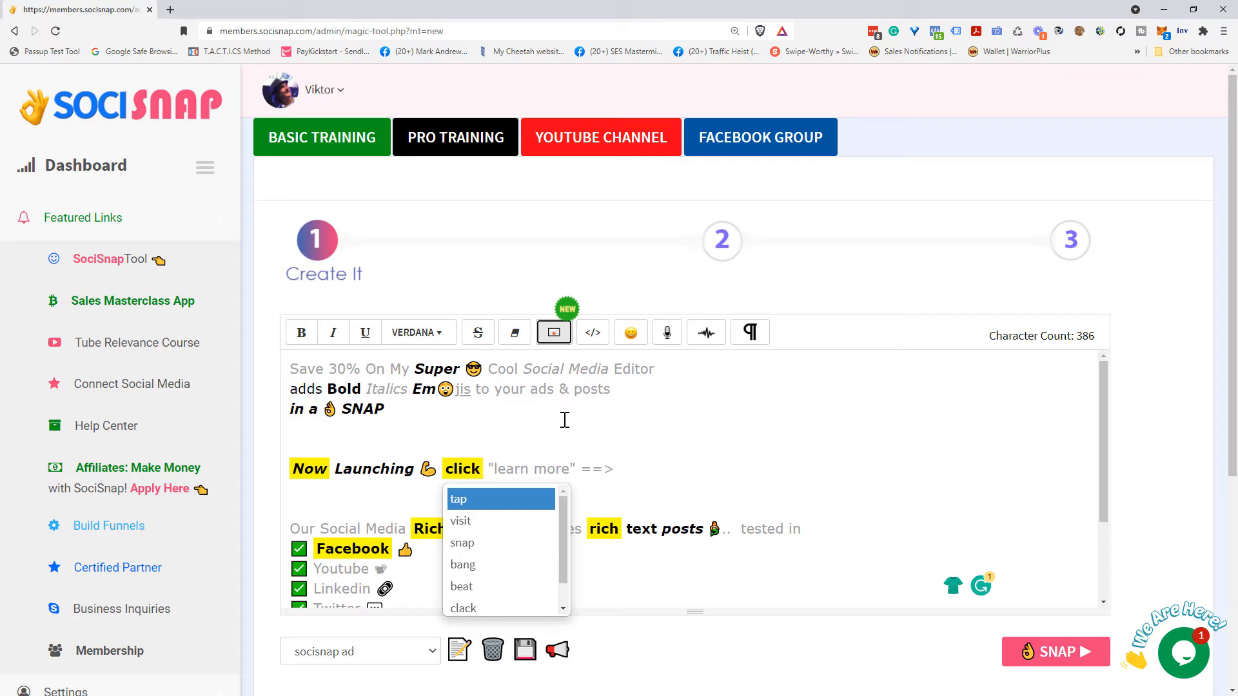
{"action": "left_click", "coordinate": [471, 499]}
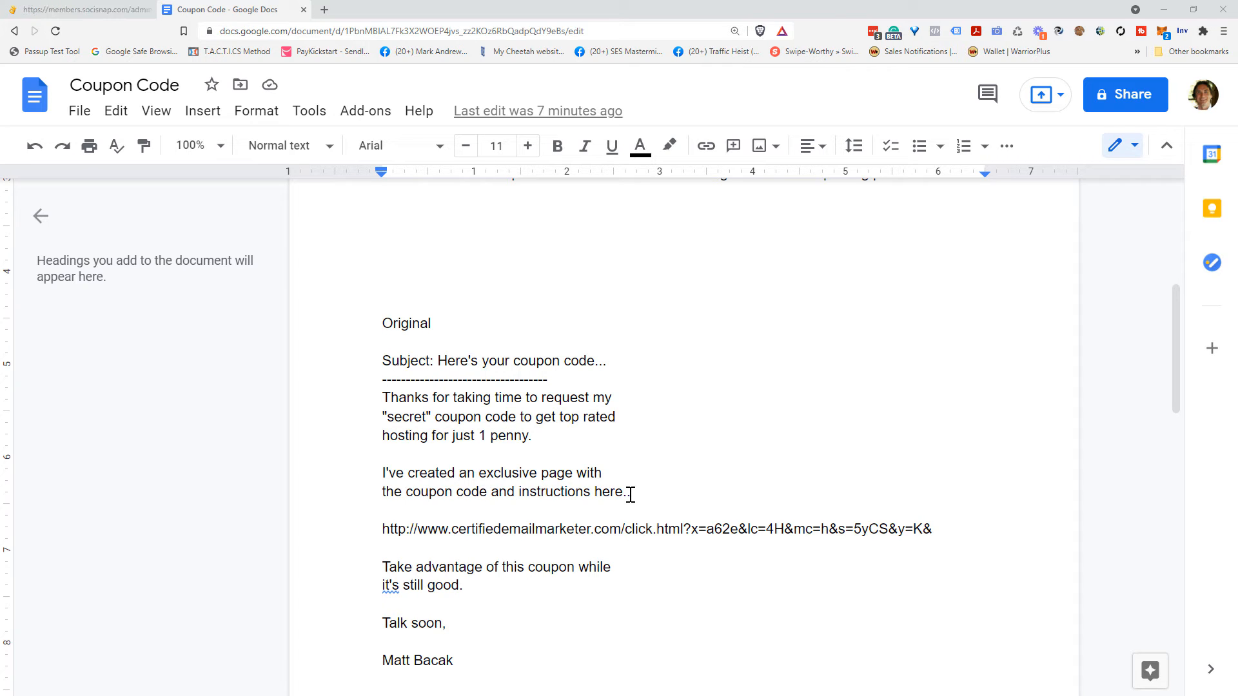
Switch to the Coupon Code document in Google Docs and select the original email from its subject line to the signature.
{"action": "scroll", "coordinate": [614, 474], "scroll_direction": "down", "scroll_amount": 1}
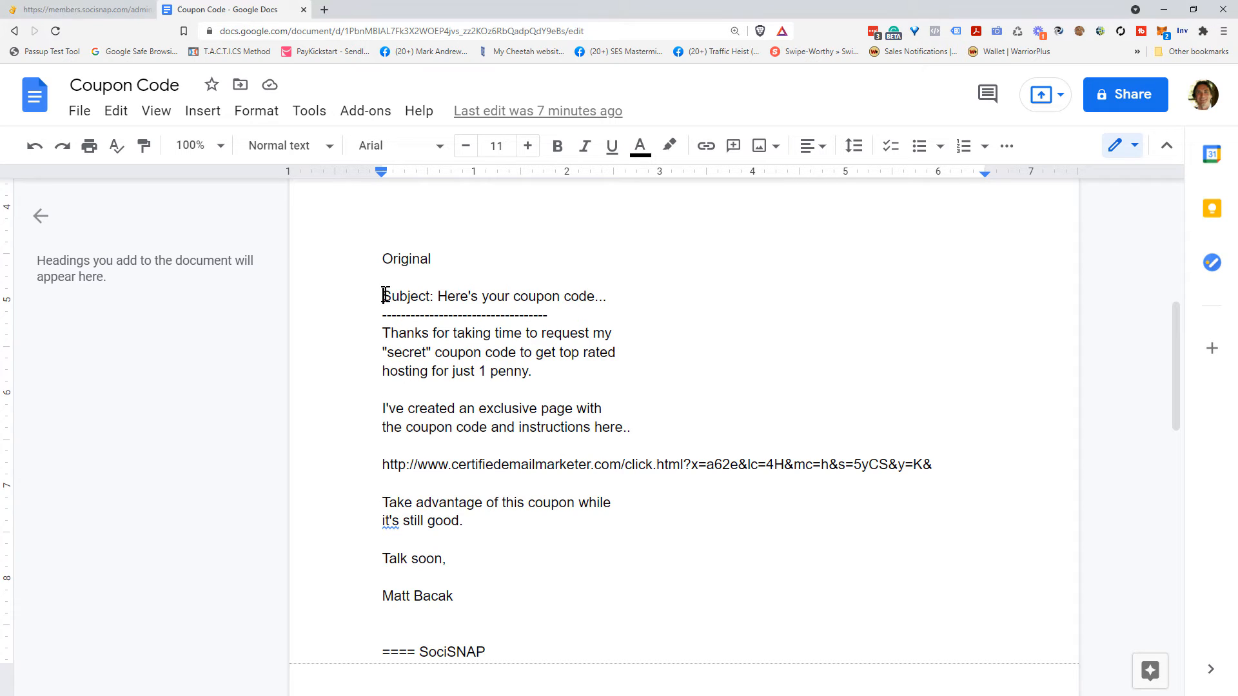
{"action": "left_click_drag", "start_coordinate": [385, 296], "coordinate": [488, 595]}
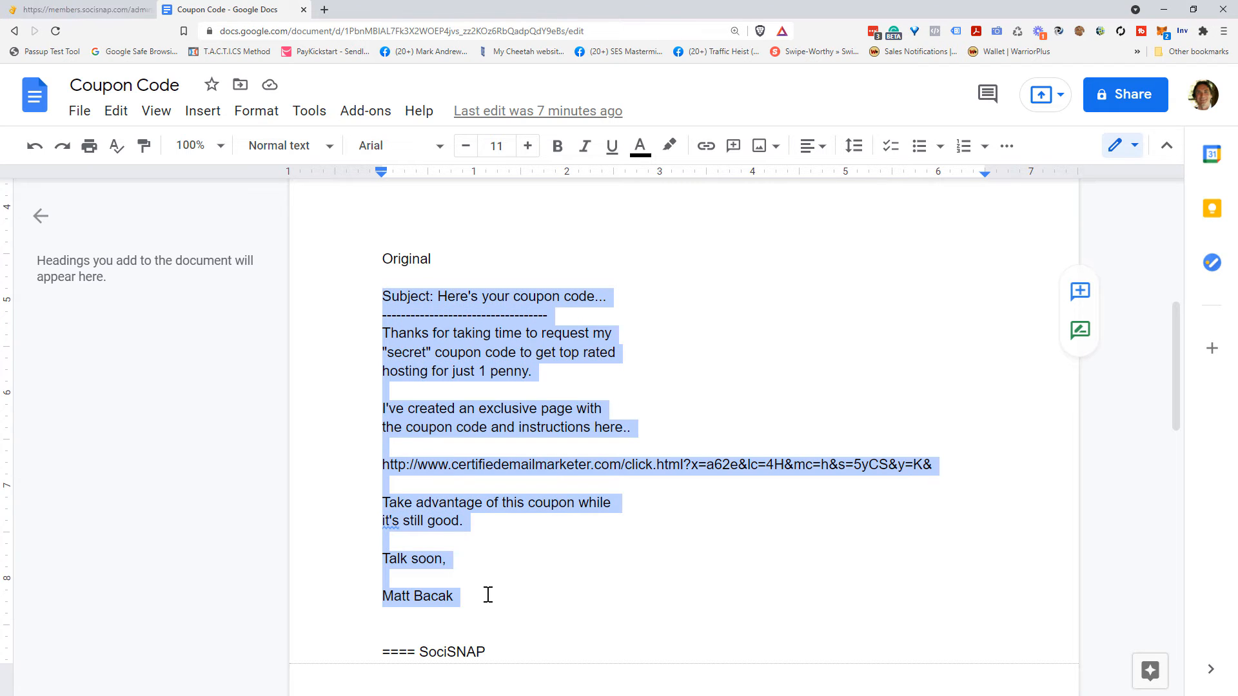
Return to the SociSnap editor and paste the copied coupon-code email on blank lines below the "in a 👌 SNAP" line.
{"action": "left_click", "coordinate": [116, 13]}
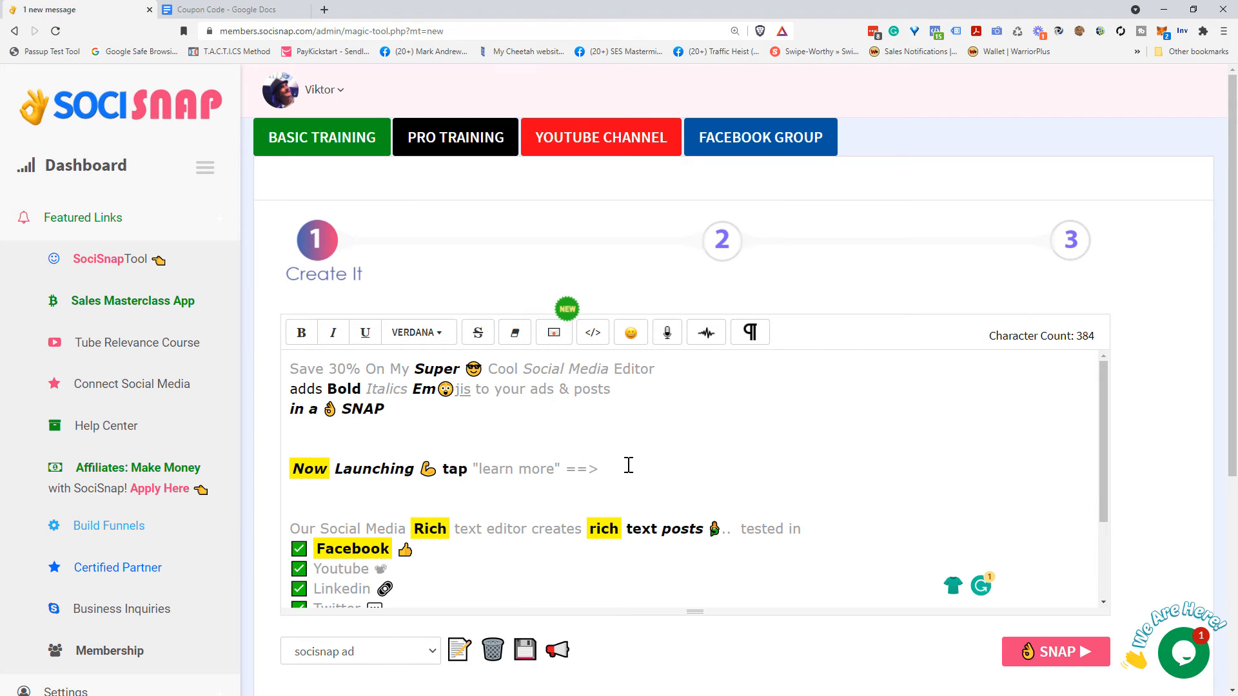
{"action": "left_click", "coordinate": [465, 423]}
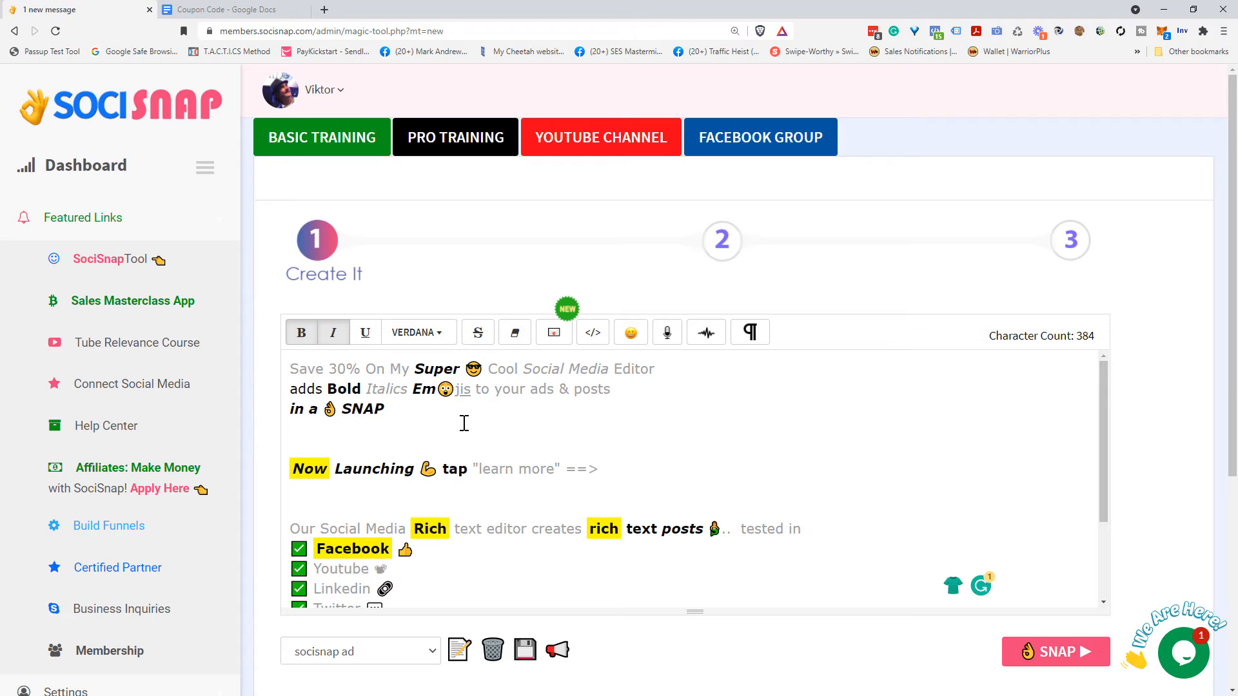
{"action": "key", "text": "Return"}
{"action": "key", "text": "Return"}
{"action": "key", "text": "Return"}
{"action": "key", "text": "Return"}
{"action": "key", "text": "Return"}
{"action": "key", "text": "Return"}
{"action": "key", "text": "Return"}
{"action": "key", "text": "Return"}
{"action": "key", "text": "Up"}
{"action": "key", "text": "Up"}
{"action": "key", "text": "Up"}
{"action": "key", "text": "Up"}
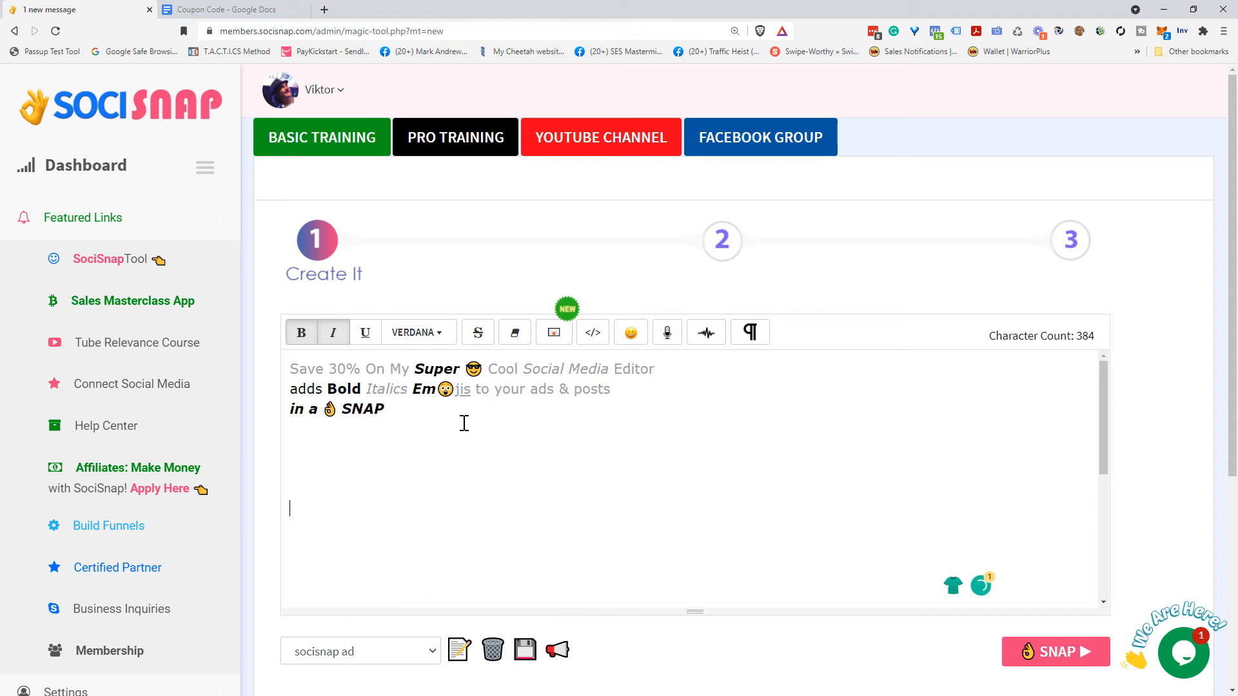
{"action": "key", "text": "ctrl+v"}
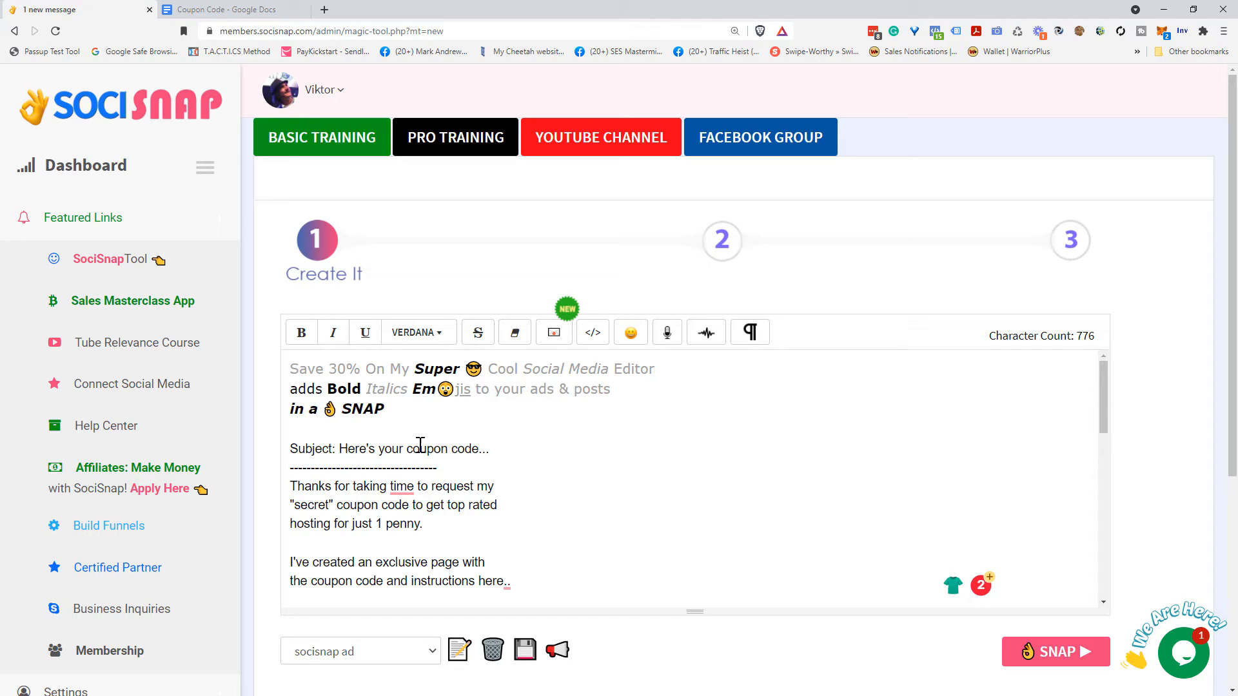
Highlight the email's words with suggested replacements and choose "enjoy" in place of "Here" in the subject line.
{"action": "left_click", "coordinate": [408, 449]}
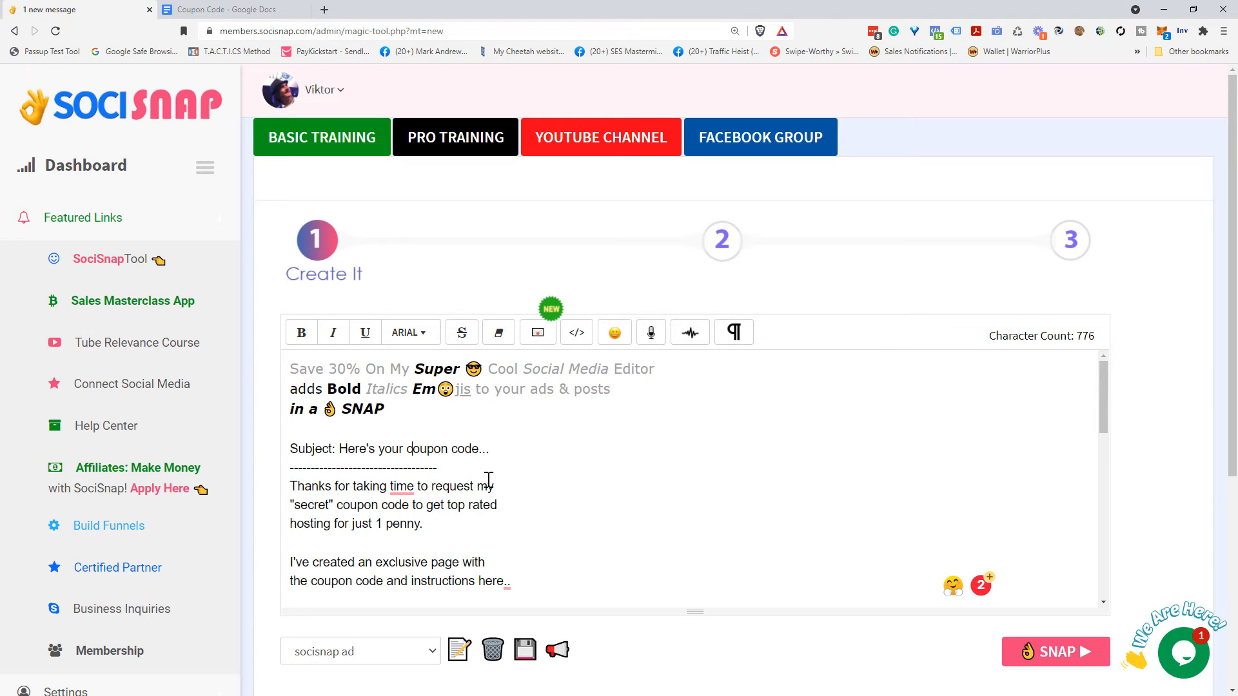
{"action": "left_click", "coordinate": [539, 333]}
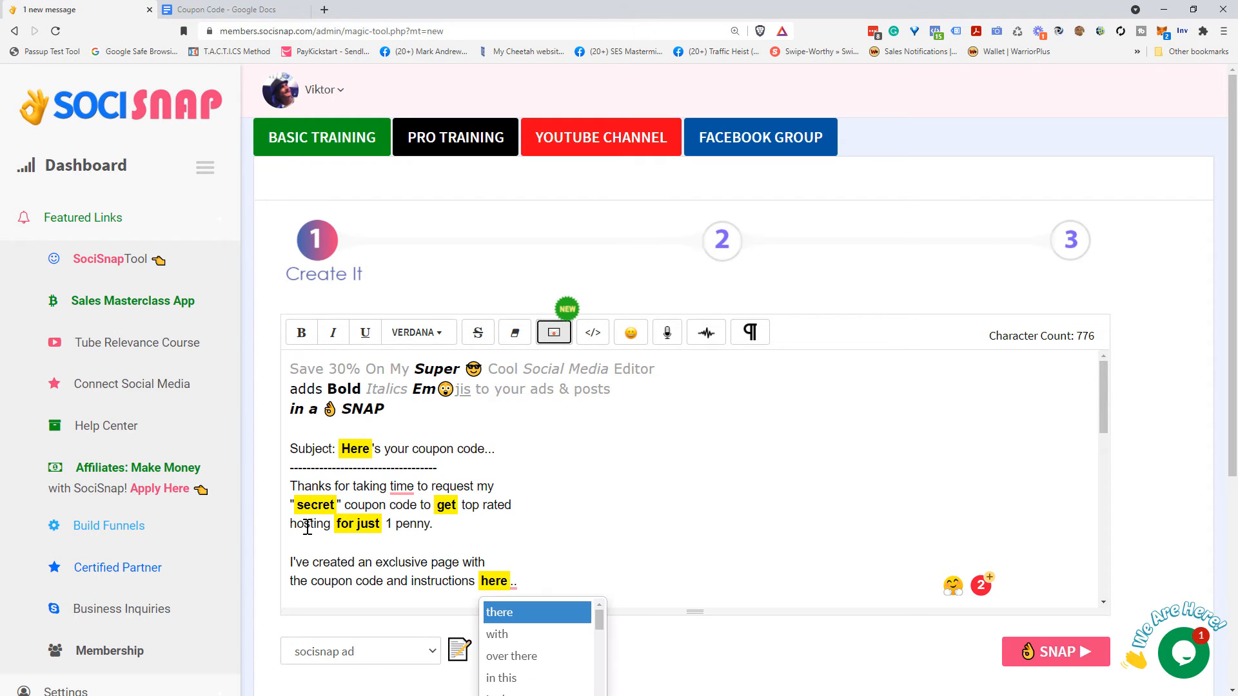
{"action": "mouse_move", "coordinate": [356, 455]}
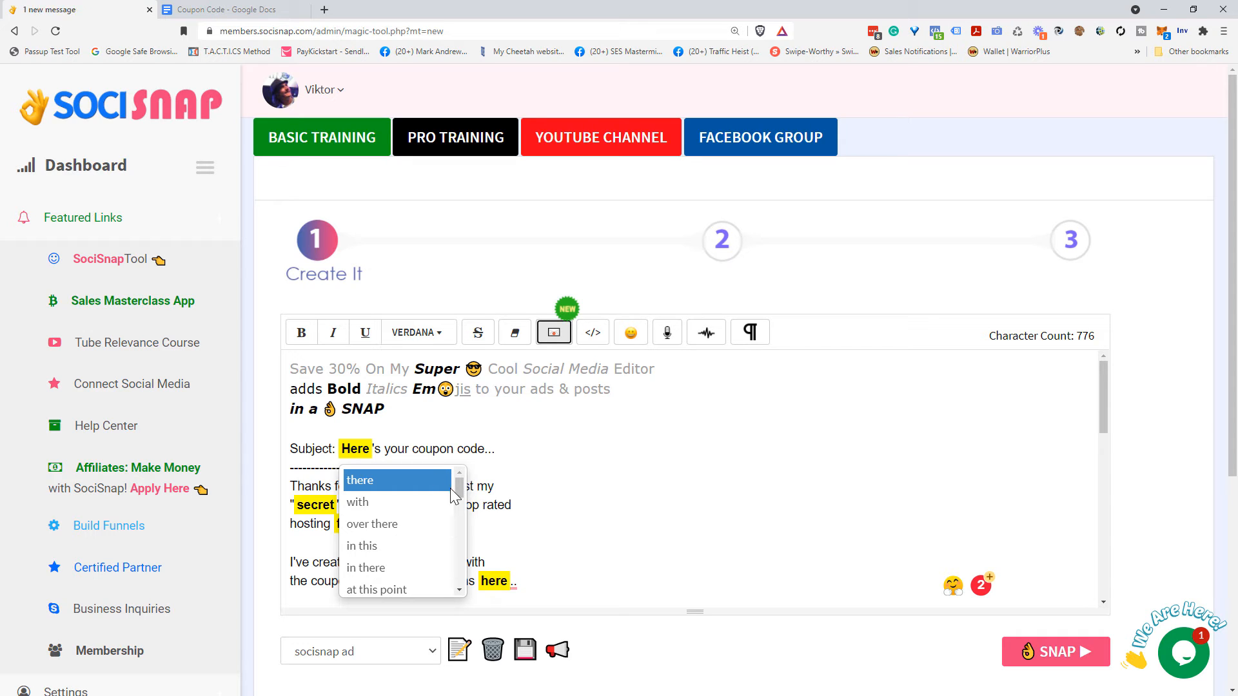
{"action": "left_click_drag", "start_coordinate": [455, 485], "coordinate": [457, 540]}
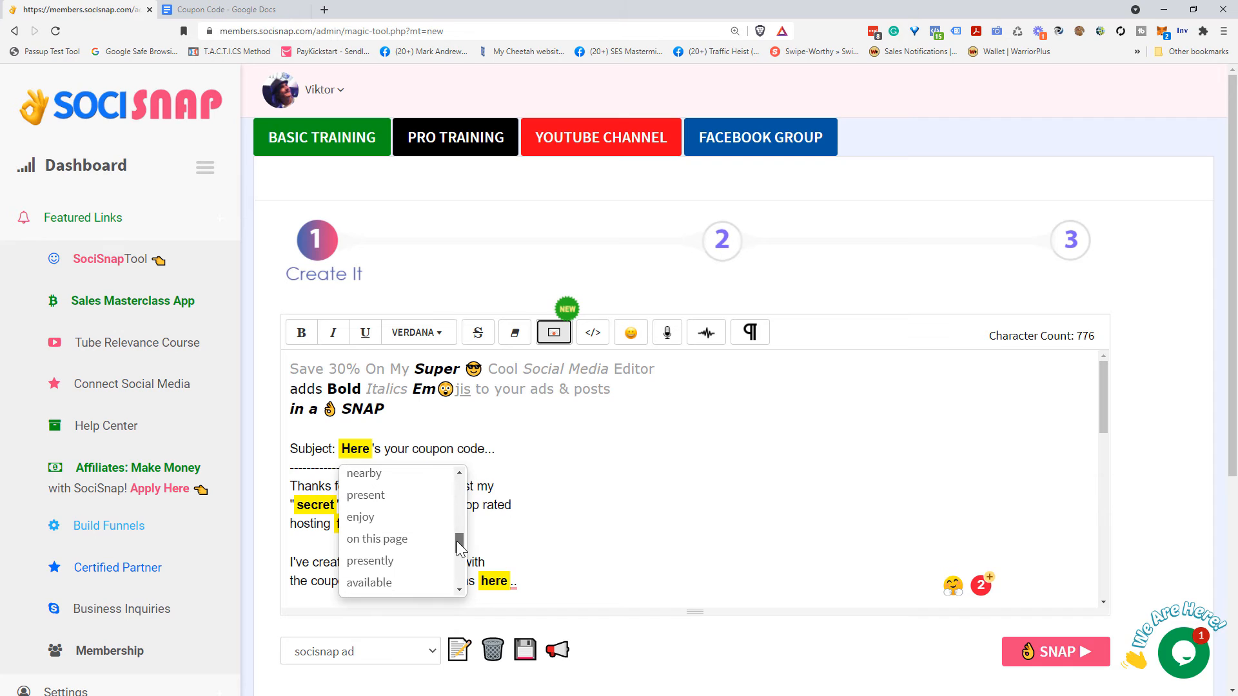
{"action": "left_click", "coordinate": [365, 517]}
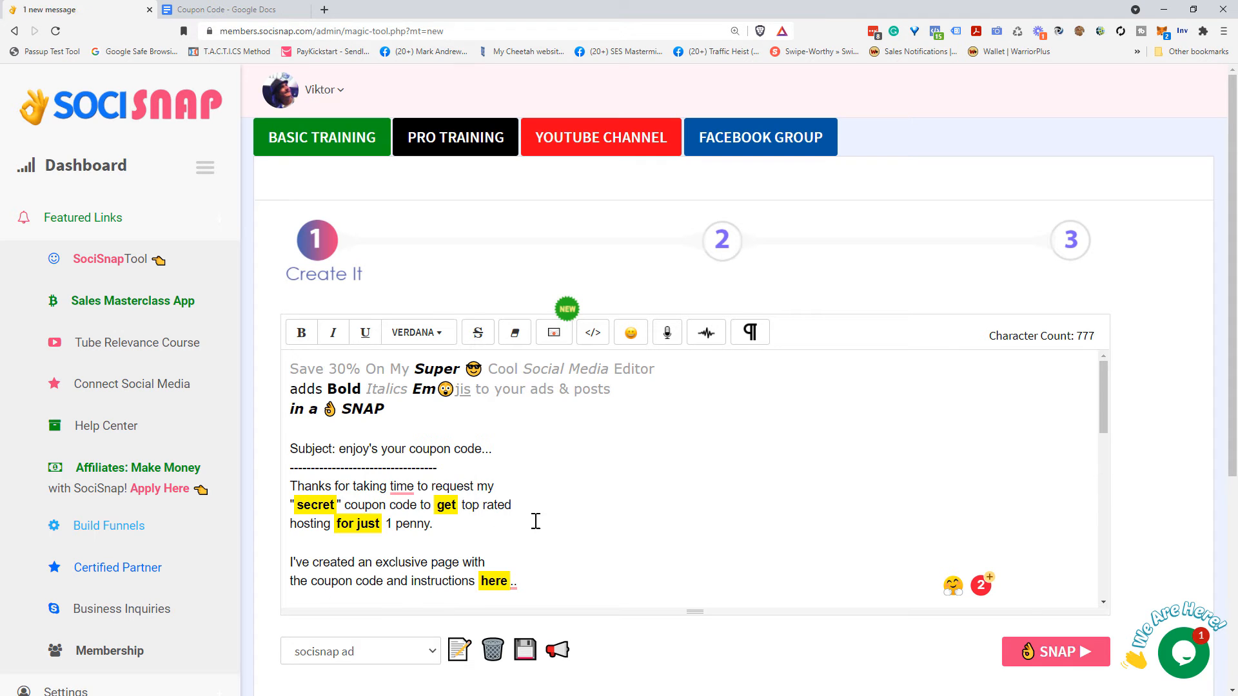
Correct the subject to "Enjoy your coupon code..." and accept the Grammarly correction "the time" in the thanks line.
{"action": "left_click", "coordinate": [378, 450]}
{"action": "key", "text": "BackSpace"}
{"action": "key", "text": "BackSpace"}
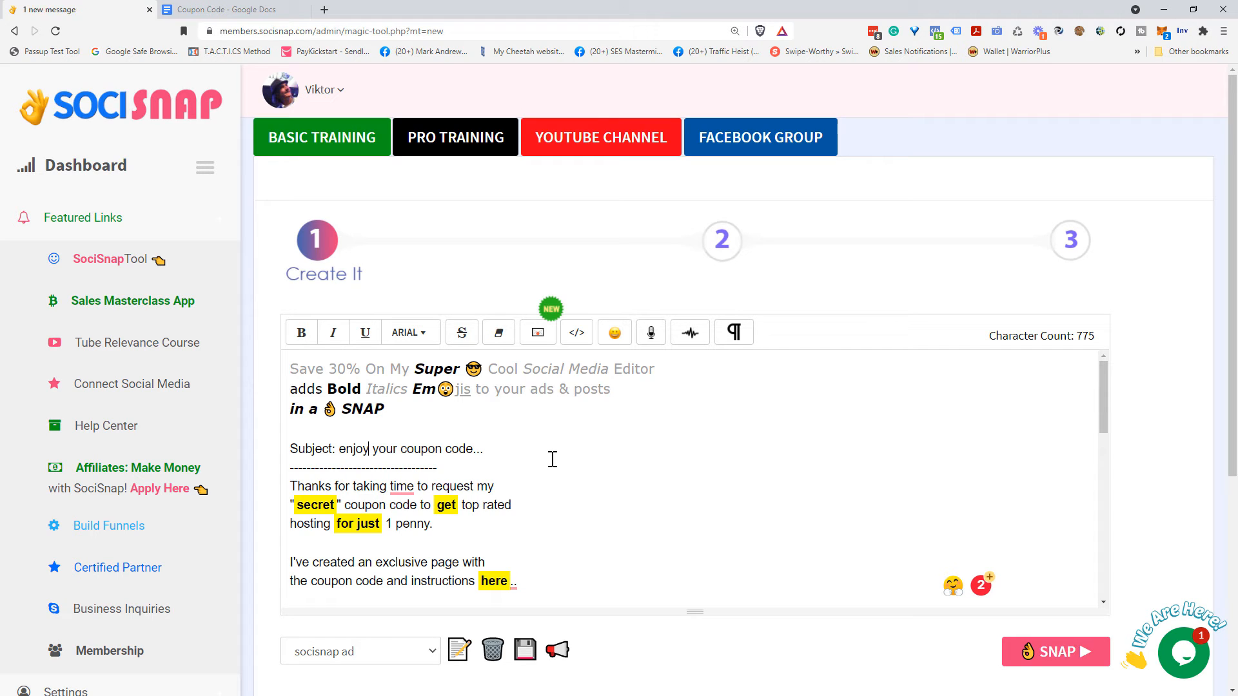
{"action": "key", "text": "Left"}
{"action": "key", "text": "Left"}
{"action": "key", "text": "Left"}
{"action": "key", "text": "Left"}
{"action": "key", "text": "BackSpace"}
{"action": "type", "text": "E"}
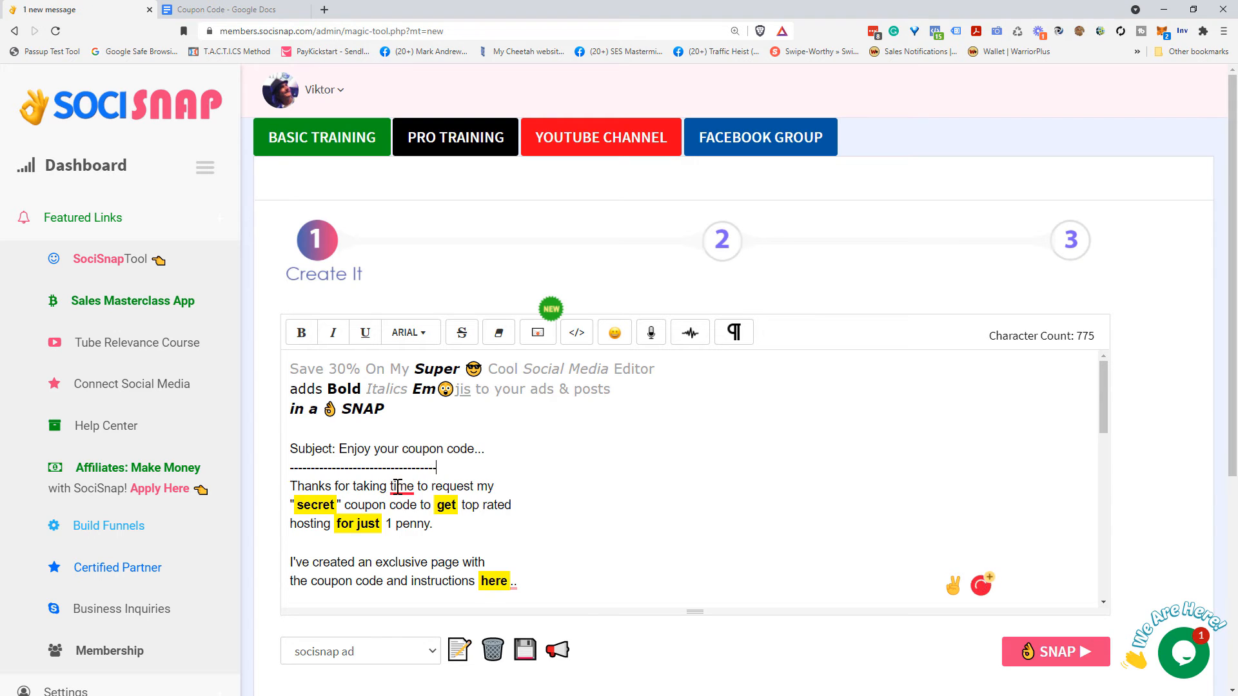
{"action": "mouse_move", "coordinate": [398, 486]}
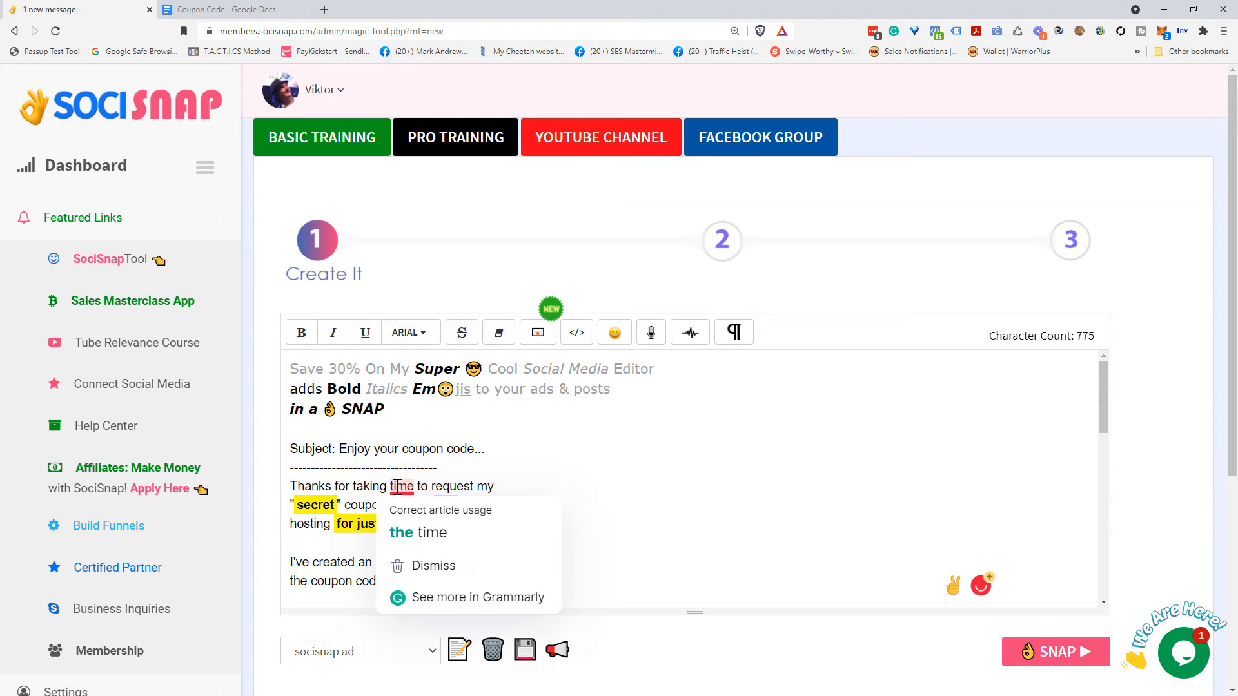
{"action": "left_click", "coordinate": [425, 533]}
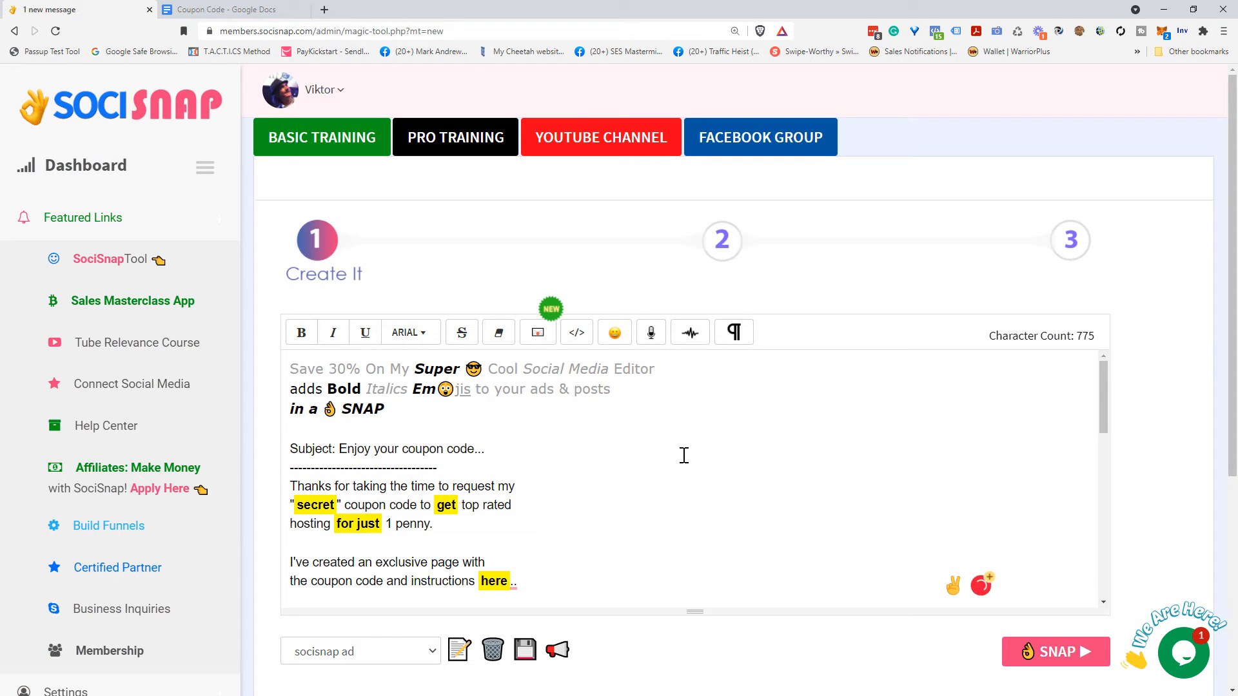
Replace the quoted word "secret" before "coupon code" with "snappy", keeping it in quotation marks.
{"action": "left_click", "coordinate": [312, 503]}
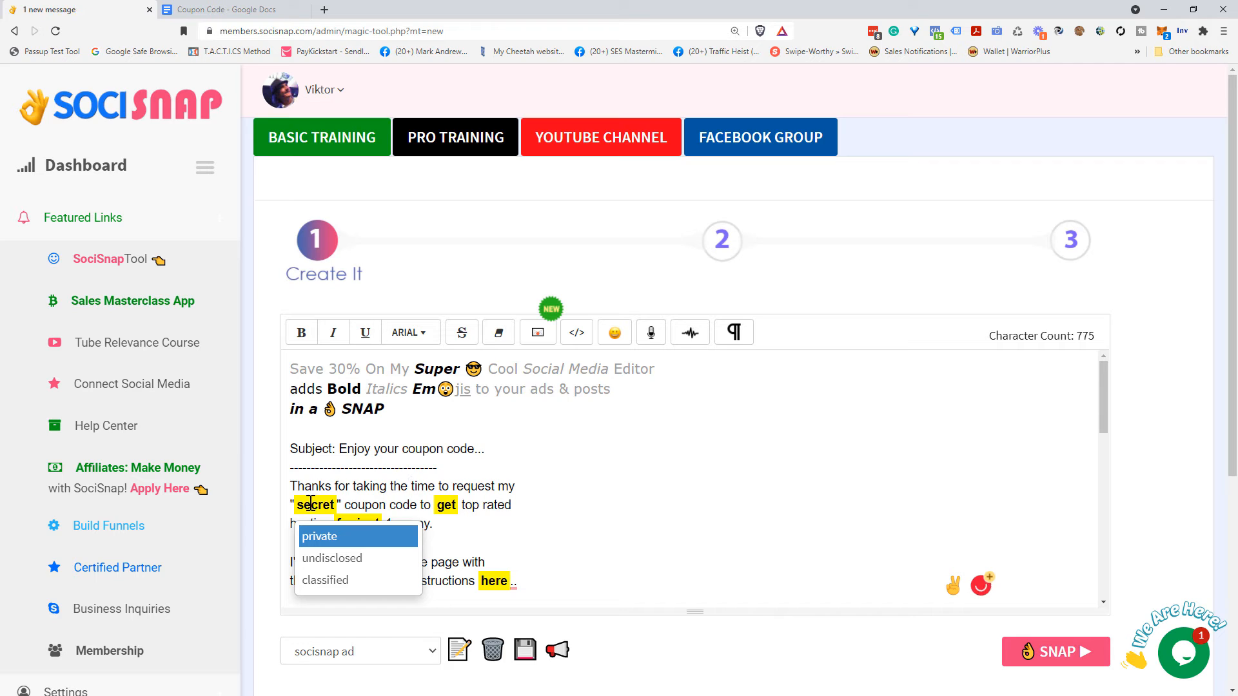
{"action": "left_click", "coordinate": [505, 509]}
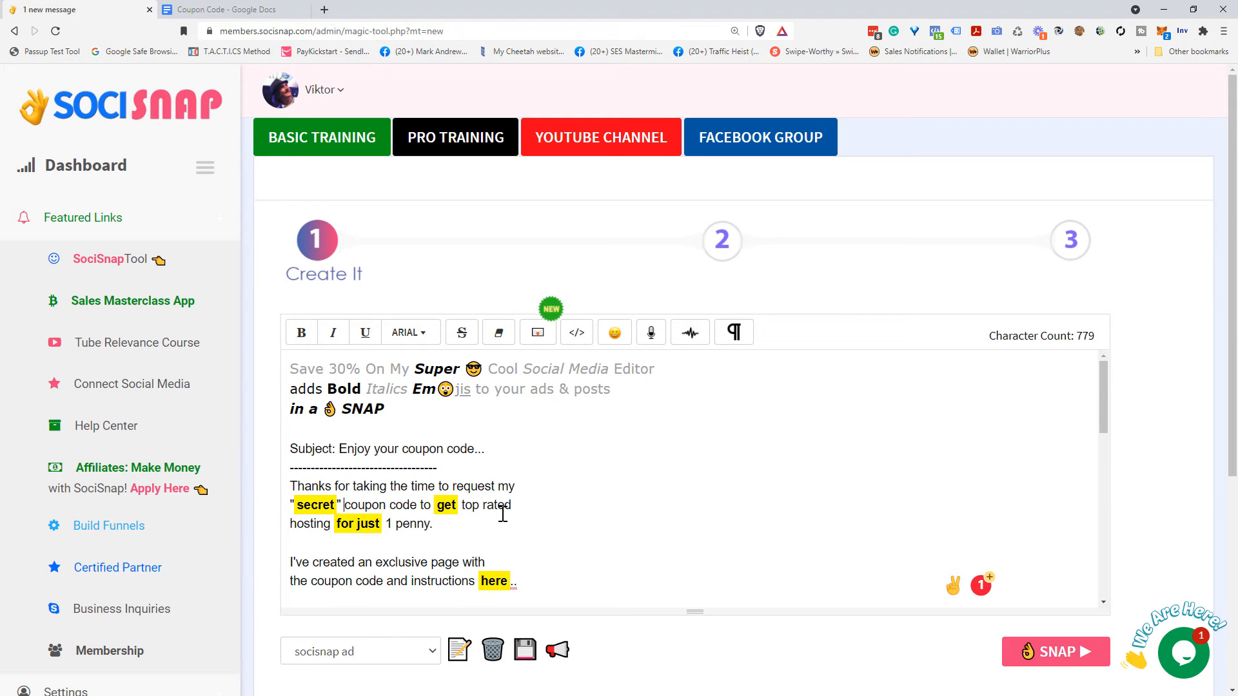
{"action": "type", "text": "\""}
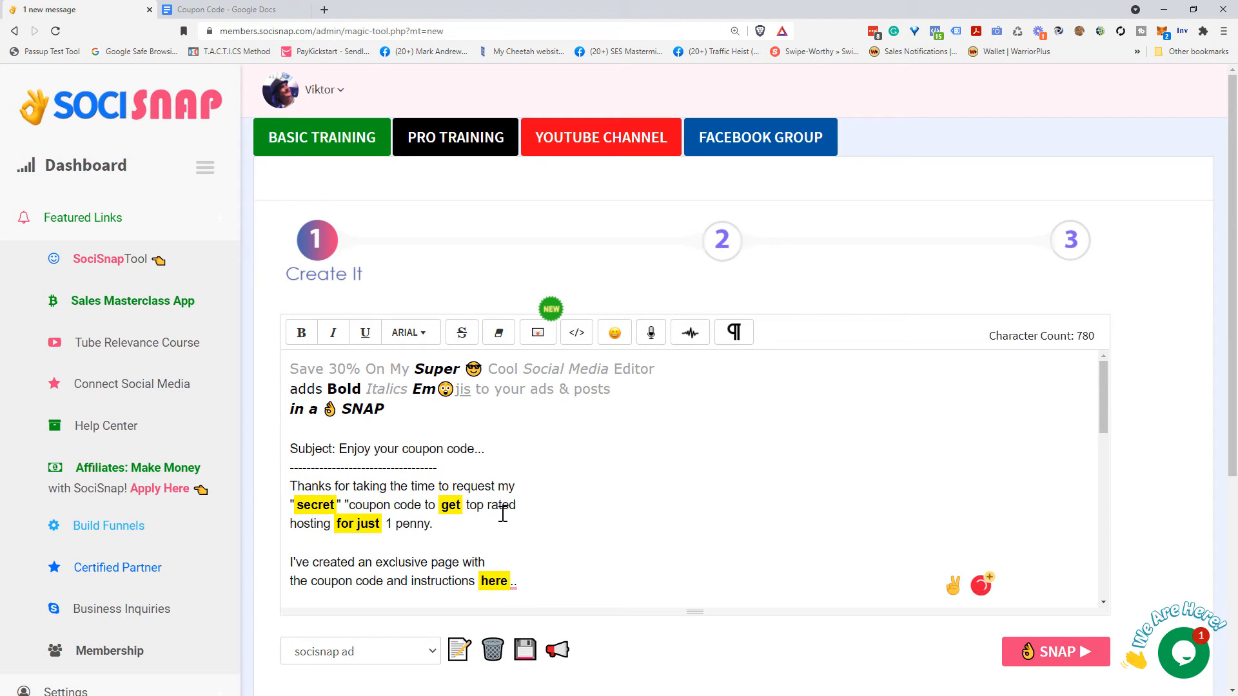
{"action": "type", "text": "s"}
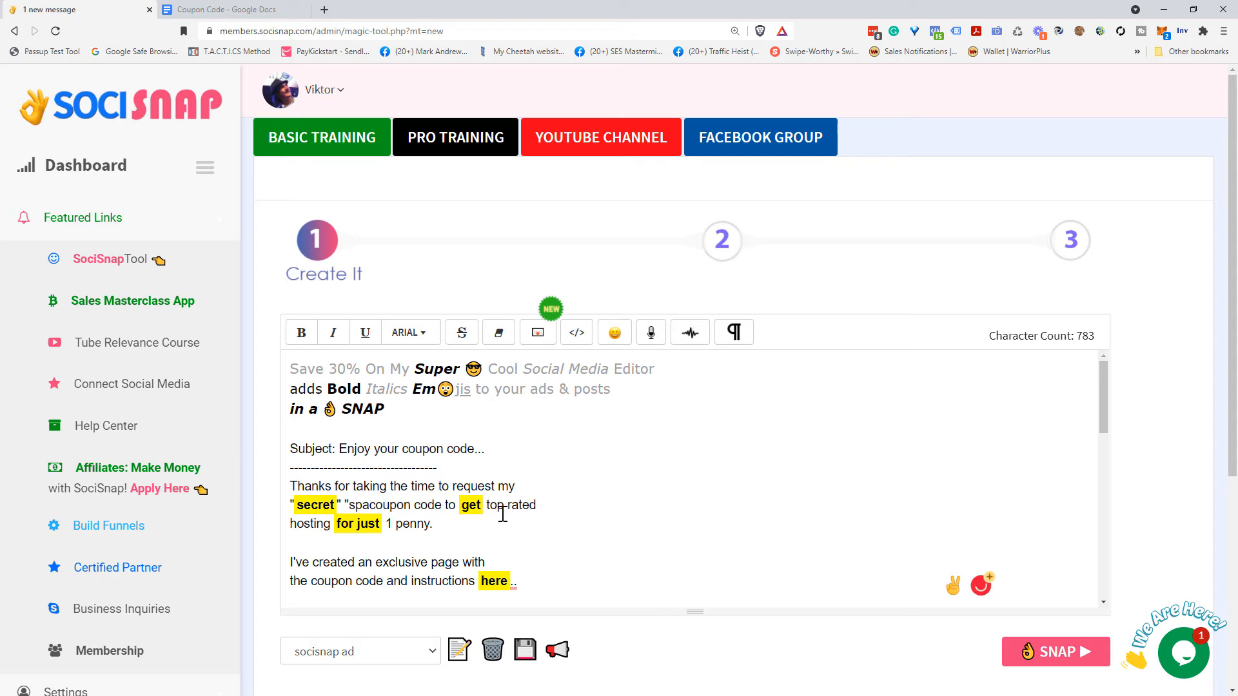
{"action": "type", "text": "nap\""}
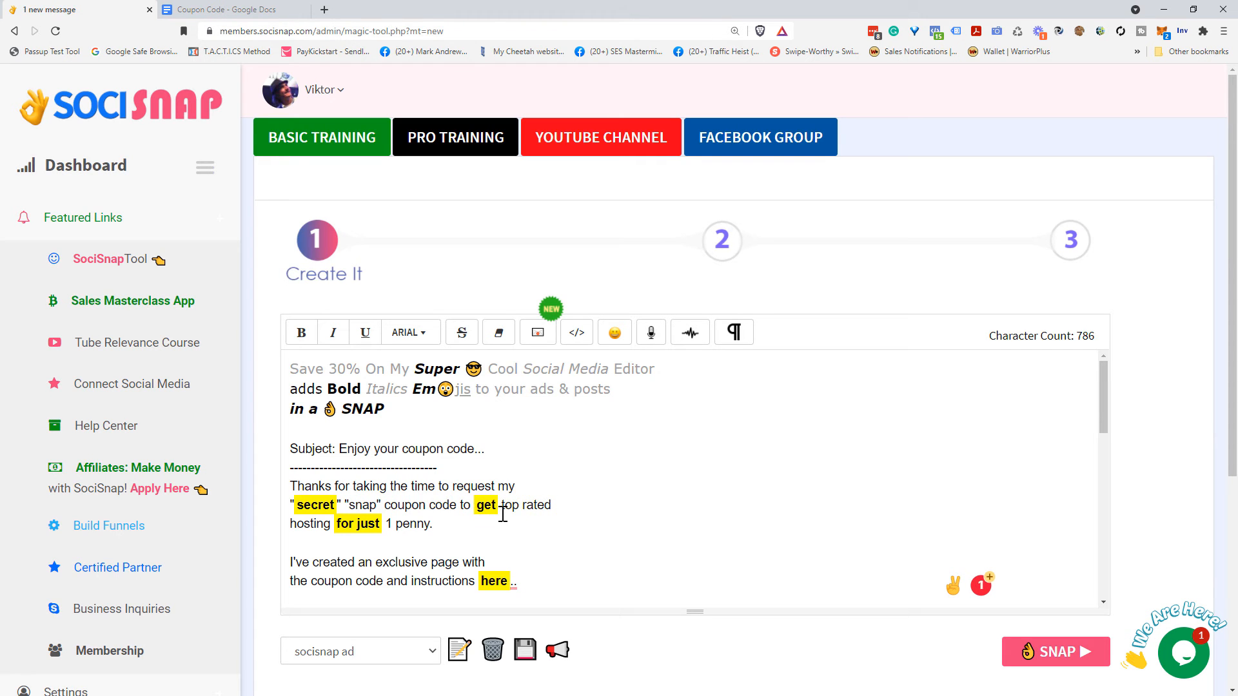
{"action": "key", "text": "Left"}
{"action": "key", "text": "Left"}
{"action": "type", "text": "py"}
{"action": "mouse_move", "coordinate": [503, 514]}
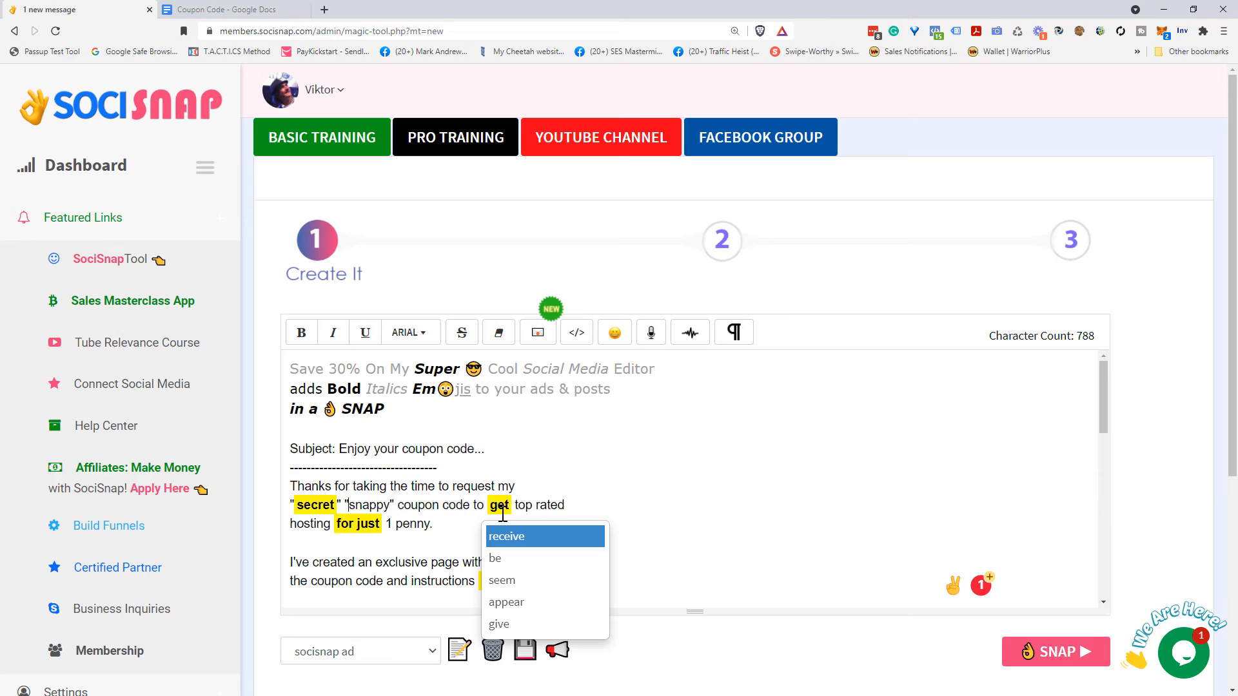
{"action": "key", "text": "ctrl+shift+Left"}
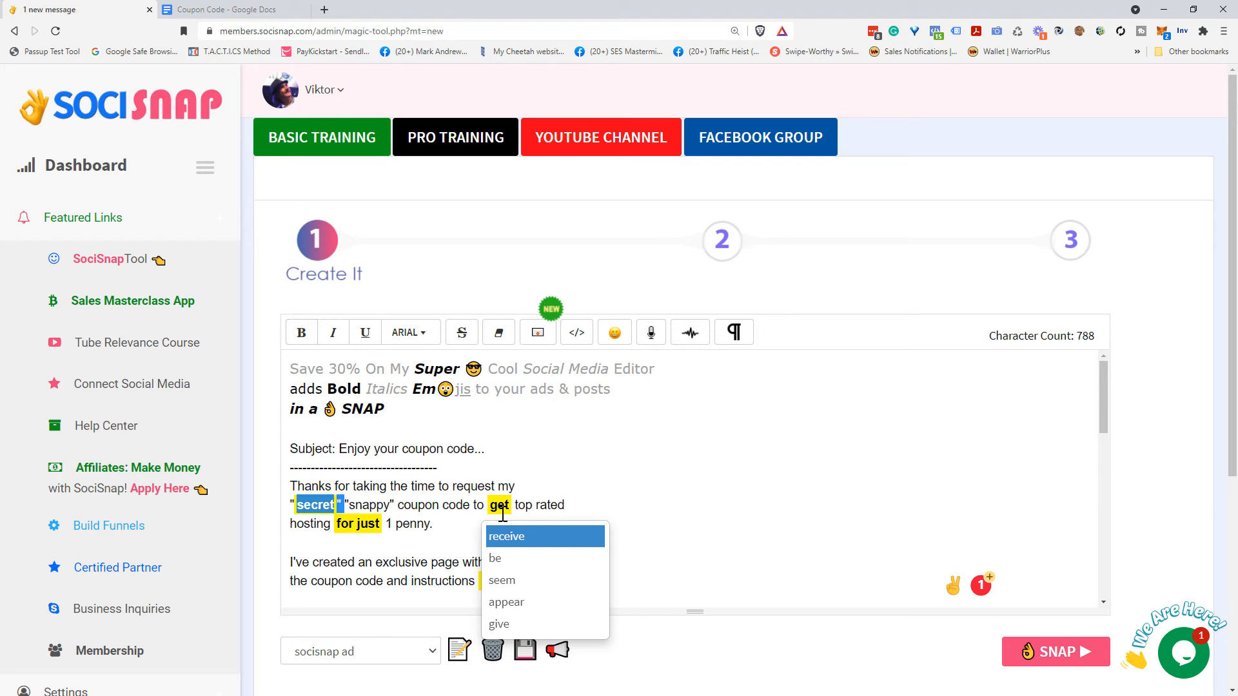
{"action": "key", "text": "BackSpace"}
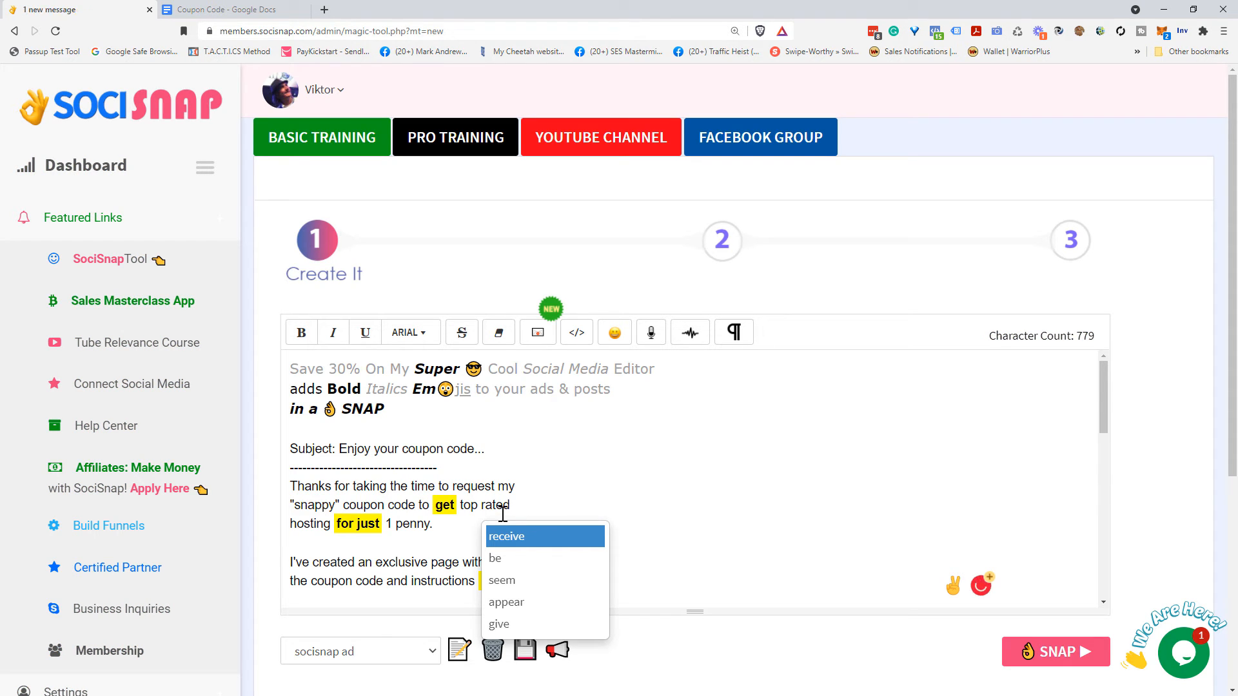
Choose "receive" in place of the highlighted word "get" in the coupon code line.
{"action": "key", "text": "ctrl+Right"}
{"action": "key", "text": "ctrl+Right"}
{"action": "key", "text": "ctrl+Right"}
{"action": "left_click", "coordinate": [531, 542]}
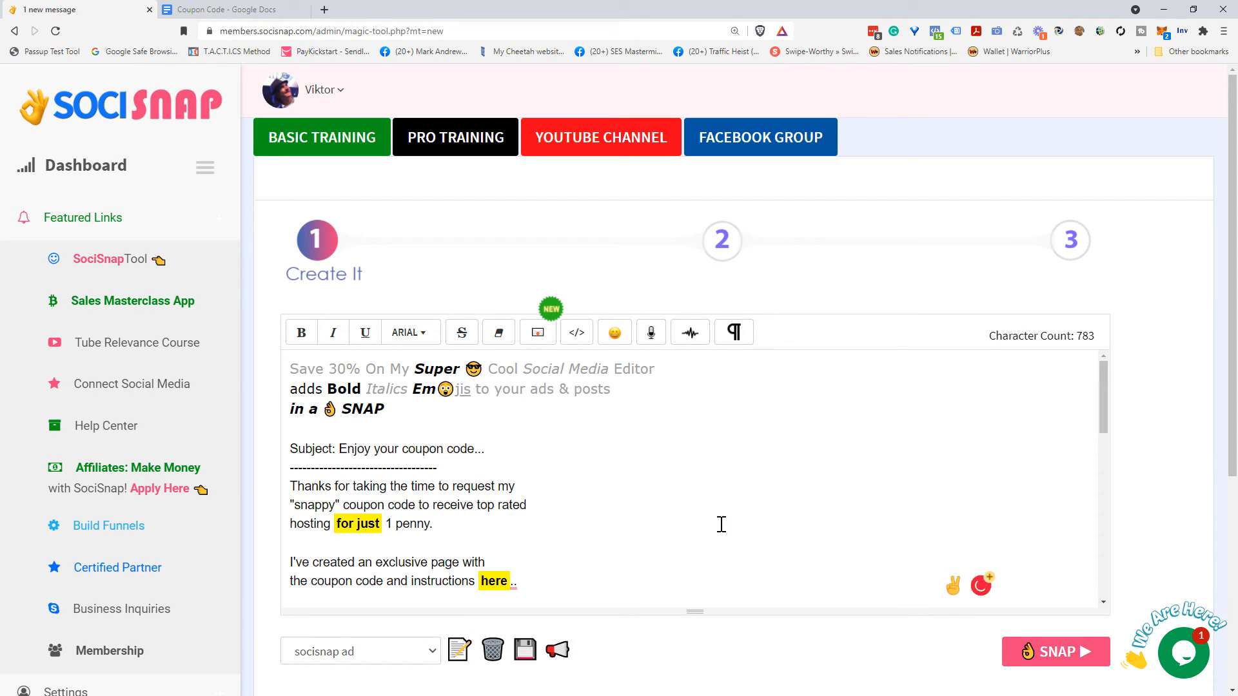
{"action": "left_click", "coordinate": [476, 509]}
{"action": "key", "text": "Delete"}
{"action": "key", "text": "ctrl+Right"}
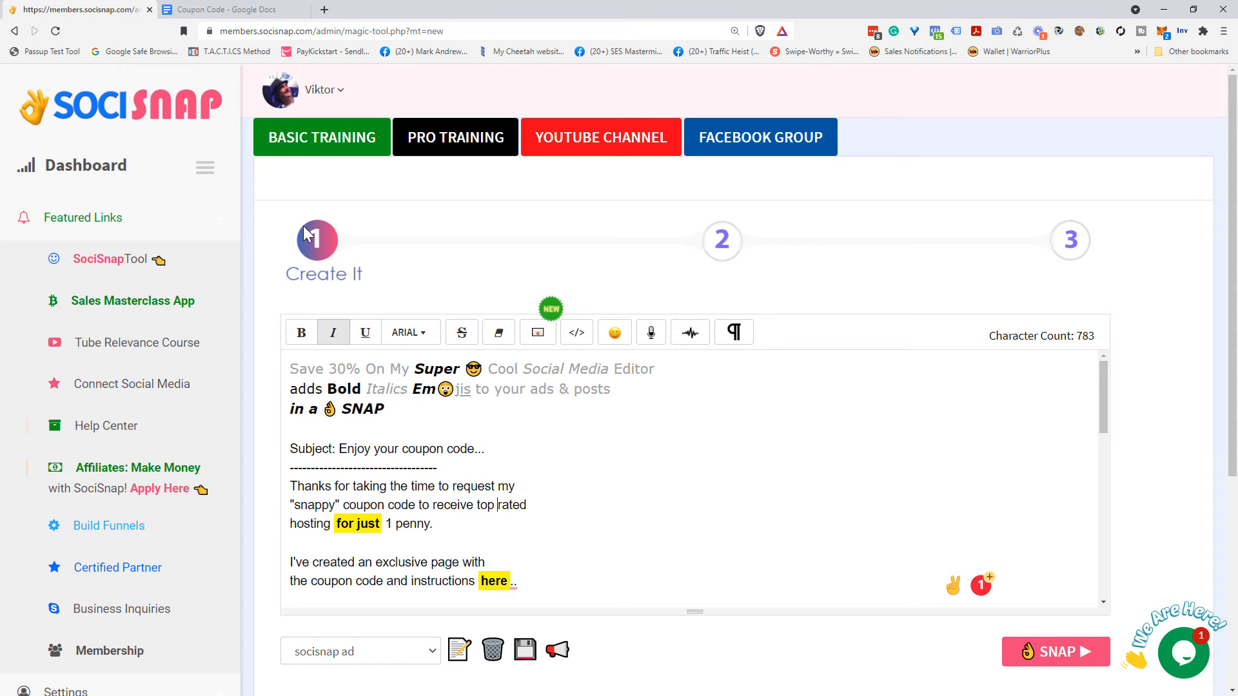
Review the original email and the SociSNAP ad versions in the Coupon Code document, and return to the SociSnap editor.
{"action": "left_click", "coordinate": [225, 9]}
{"action": "left_click", "coordinate": [584, 555]}
{"action": "scroll", "coordinate": [583, 558], "scroll_direction": "down", "scroll_amount": 6}
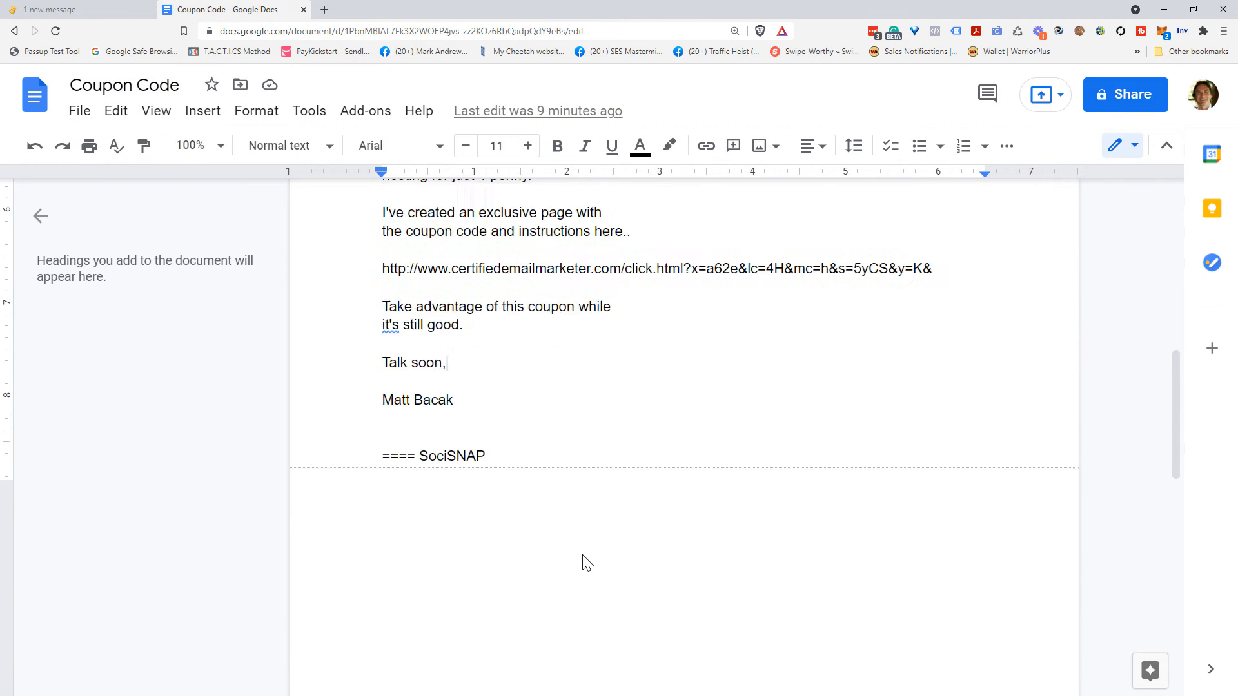
{"action": "scroll", "coordinate": [584, 560], "scroll_direction": "up", "scroll_amount": 4}
{"action": "scroll", "coordinate": [583, 558], "scroll_direction": "up", "scroll_amount": 7}
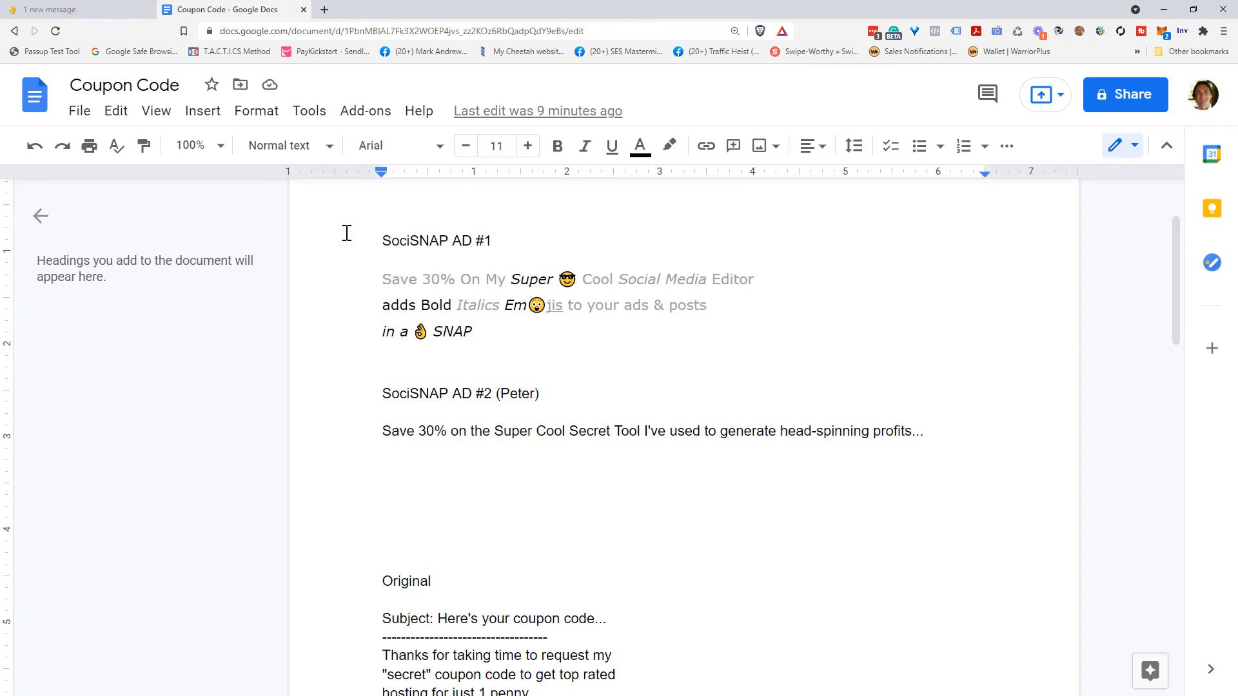
{"action": "left_click", "coordinate": [92, 8]}
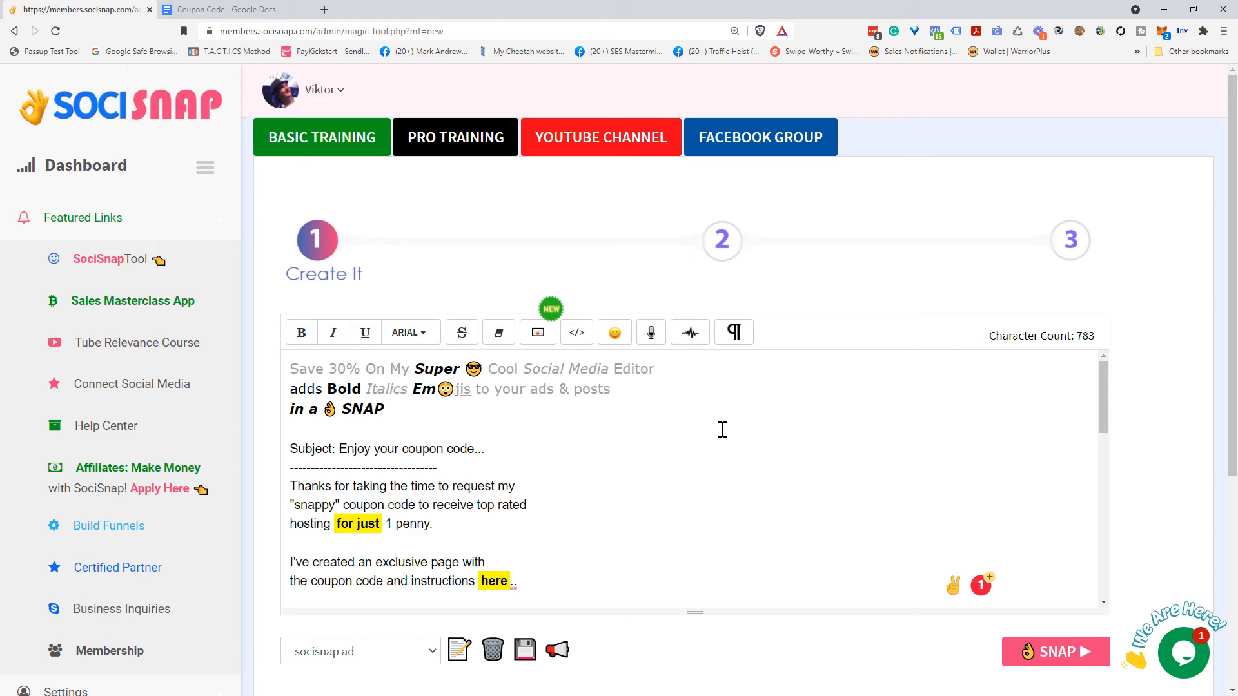
Insert the word "scroll" before "top rated" in the "snappy" coupon code line.
{"action": "type", "text": "scroll-s to"}
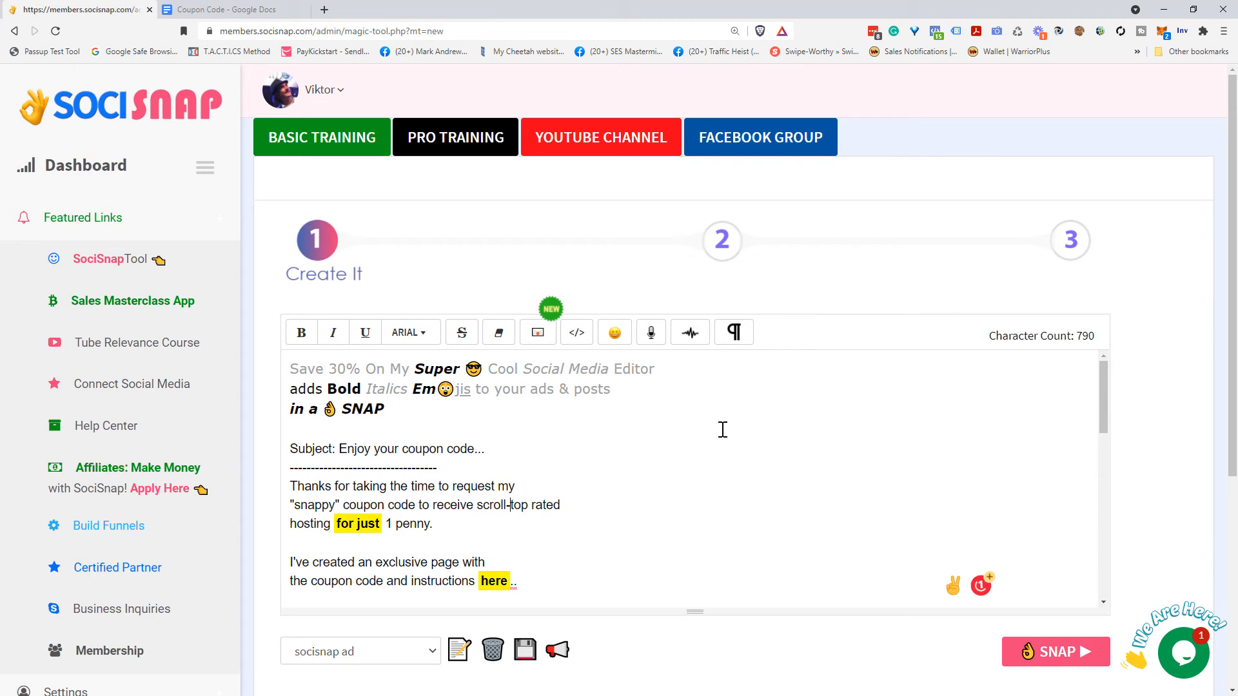
{"action": "type", "text": "pping"}
{"action": "key", "text": "ctrl+Left"}
{"action": "type", "text": "s"}
{"action": "key", "text": "ctrl+Right"}
{"action": "key", "text": "Left"}
{"action": "key", "text": "Left"}
{"action": "key", "text": "Left"}
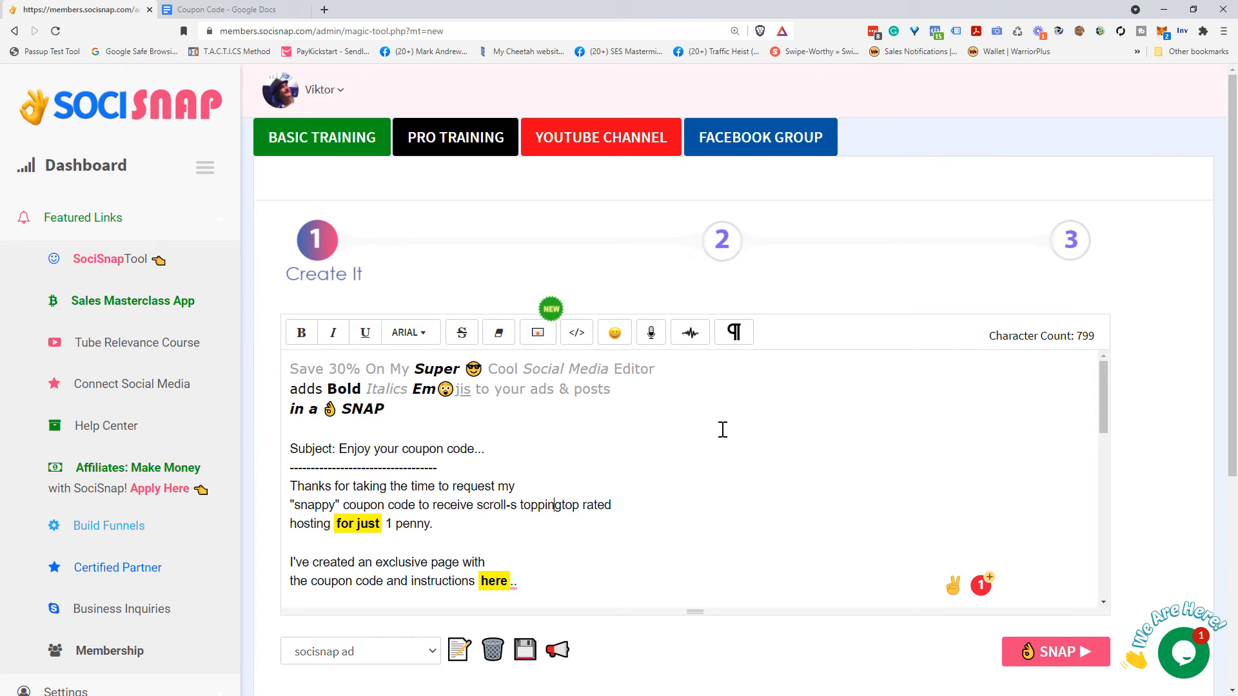
{"action": "key", "text": "Left"}
{"action": "key", "text": "Left"}
{"action": "key", "text": "Left"}
{"action": "key", "text": "Left"}
{"action": "key", "text": "BackSpace"}
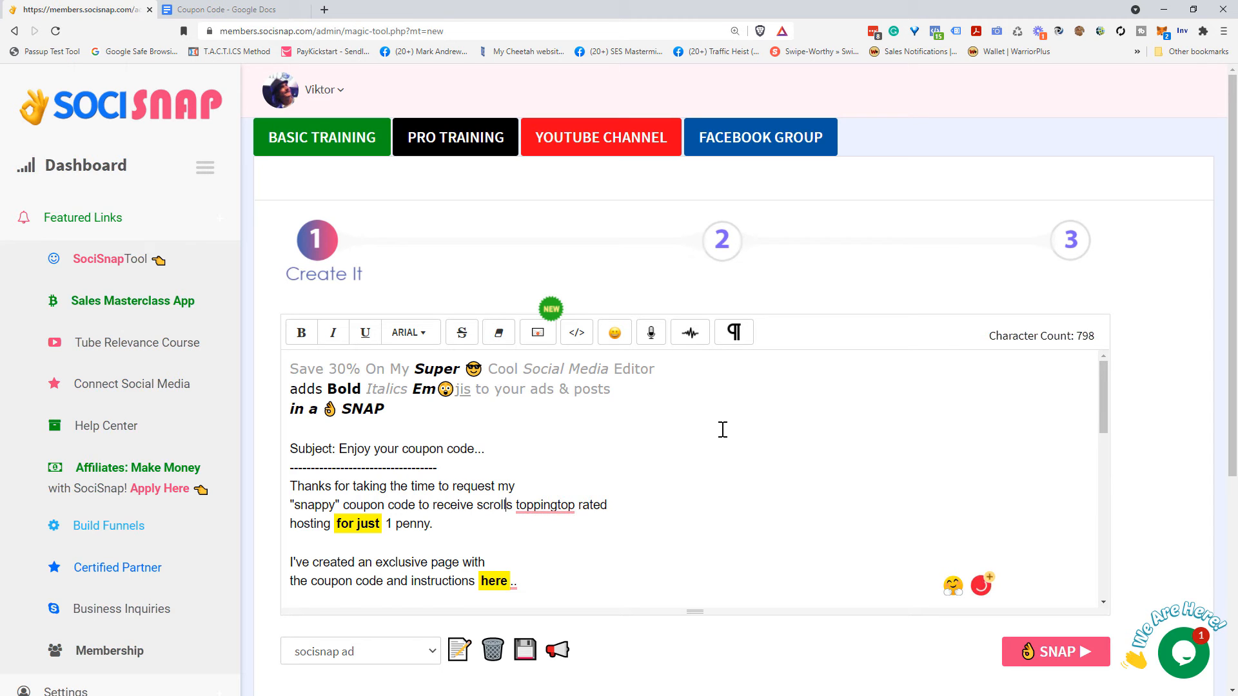
Put "stopping" on a new line after "scroll" and delete the leftover text through "top rated".
{"action": "key", "text": "Return"}
{"action": "type", "text": "stopping"}
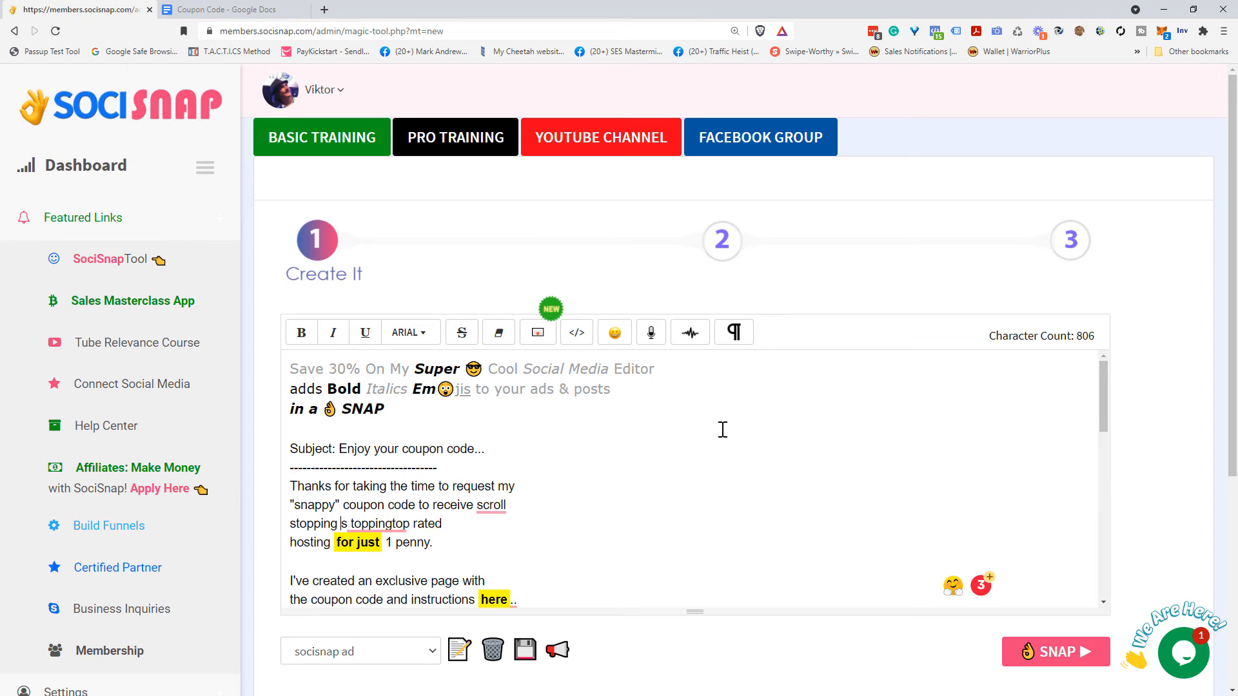
{"action": "key", "text": "ctrl+shift+Right"}
{"action": "key", "text": "ctrl+shift+Right"}
{"action": "key", "text": "ctrl+shift+Right"}
{"action": "key", "text": "Delete"}
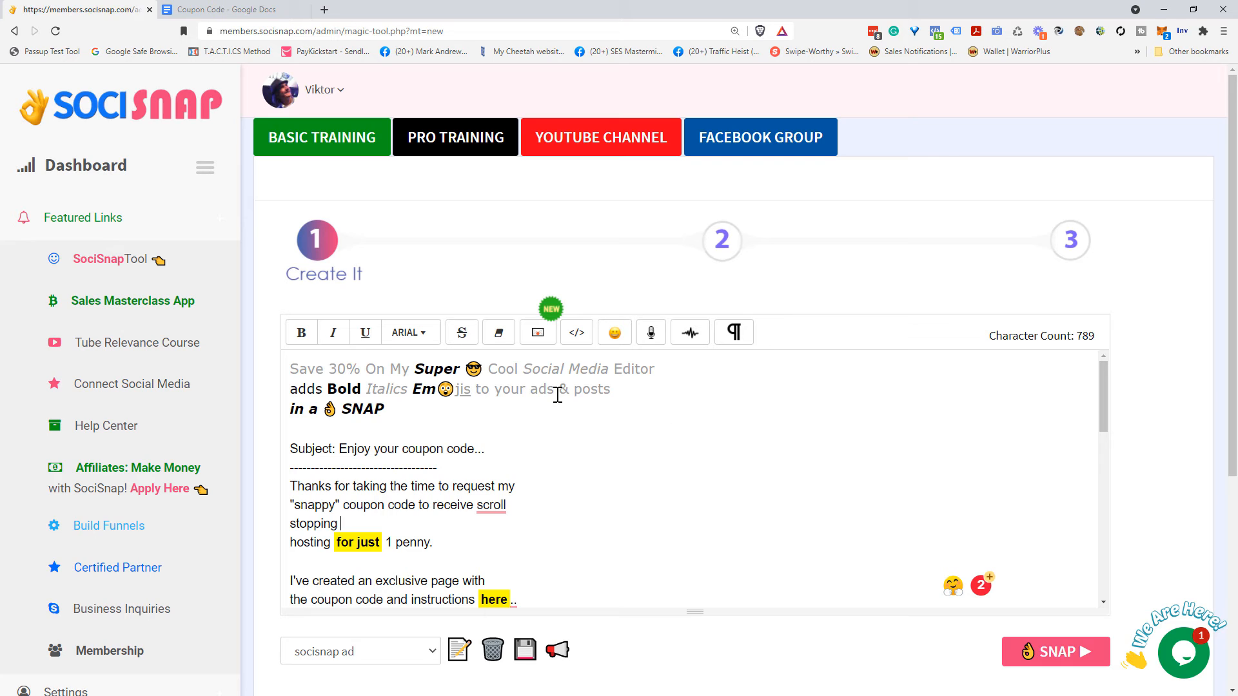
Copy the formatted words "Bold Italics Em😲jis" from the ad's second line and paste them after "stopping".
{"action": "left_click_drag", "start_coordinate": [327, 389], "coordinate": [478, 390]}
{"action": "key", "text": "ctrl+c"}
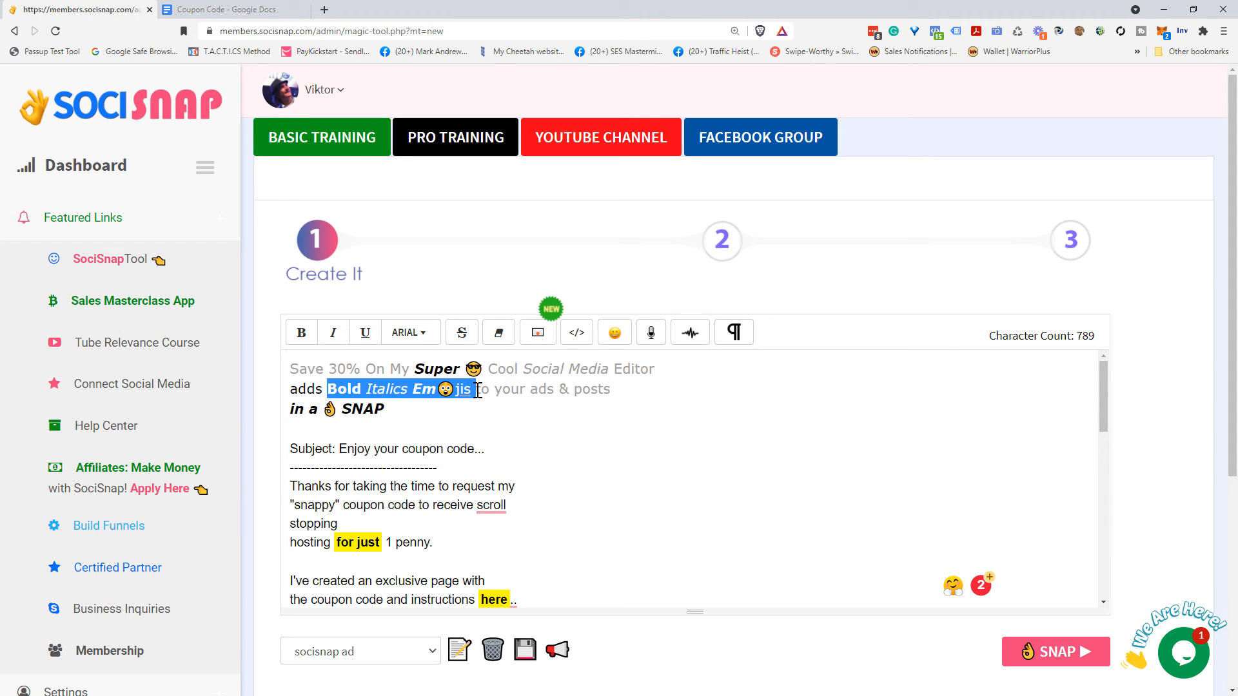
{"action": "left_click", "coordinate": [338, 524]}
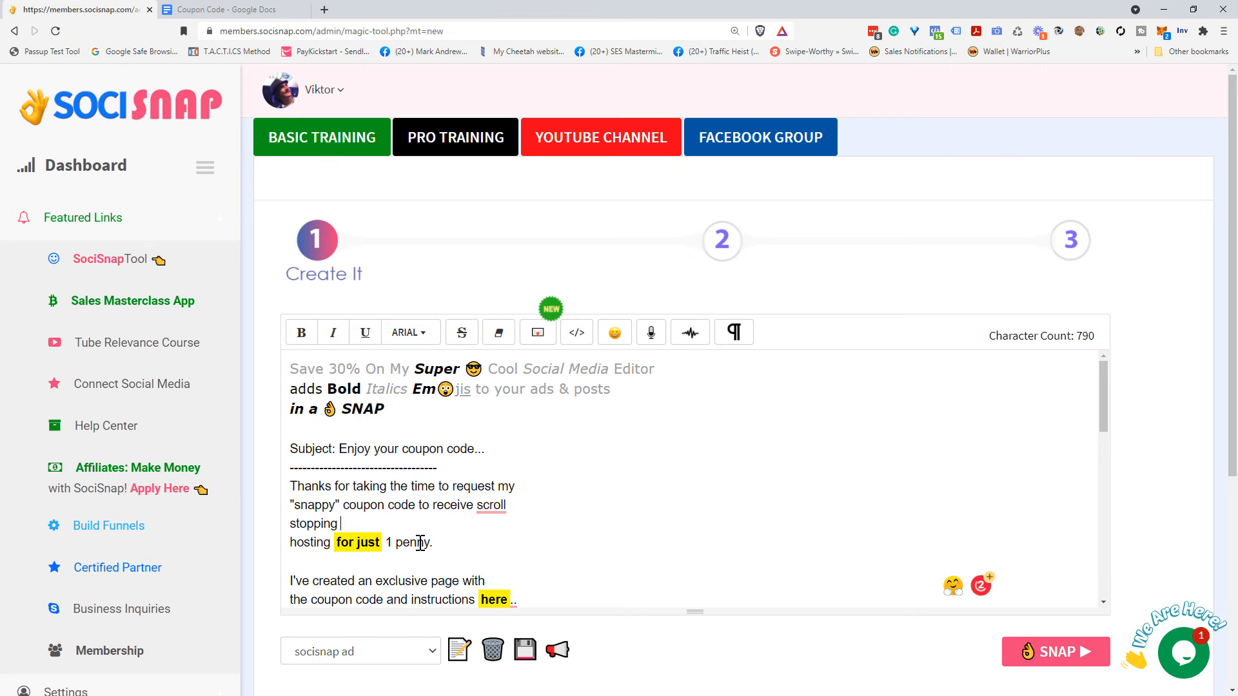
{"action": "key", "text": "ctrl+v"}
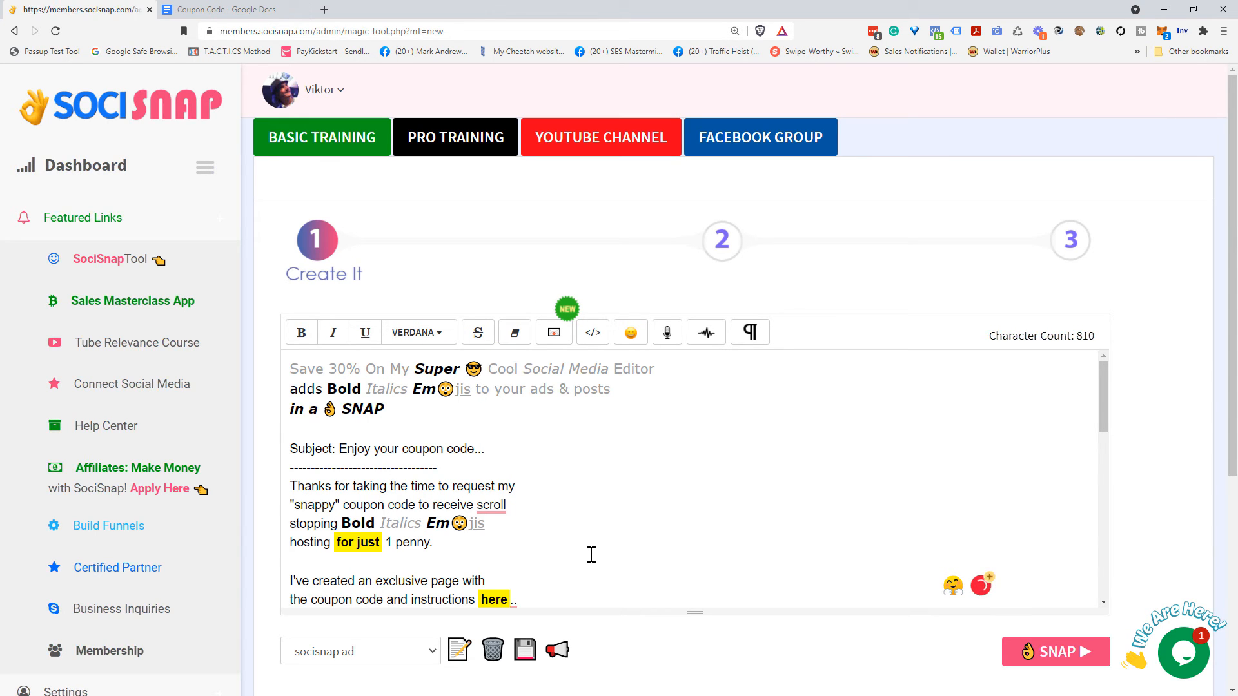
{"action": "key", "text": "BackSpace"}
{"action": "left_click", "coordinate": [592, 555]}
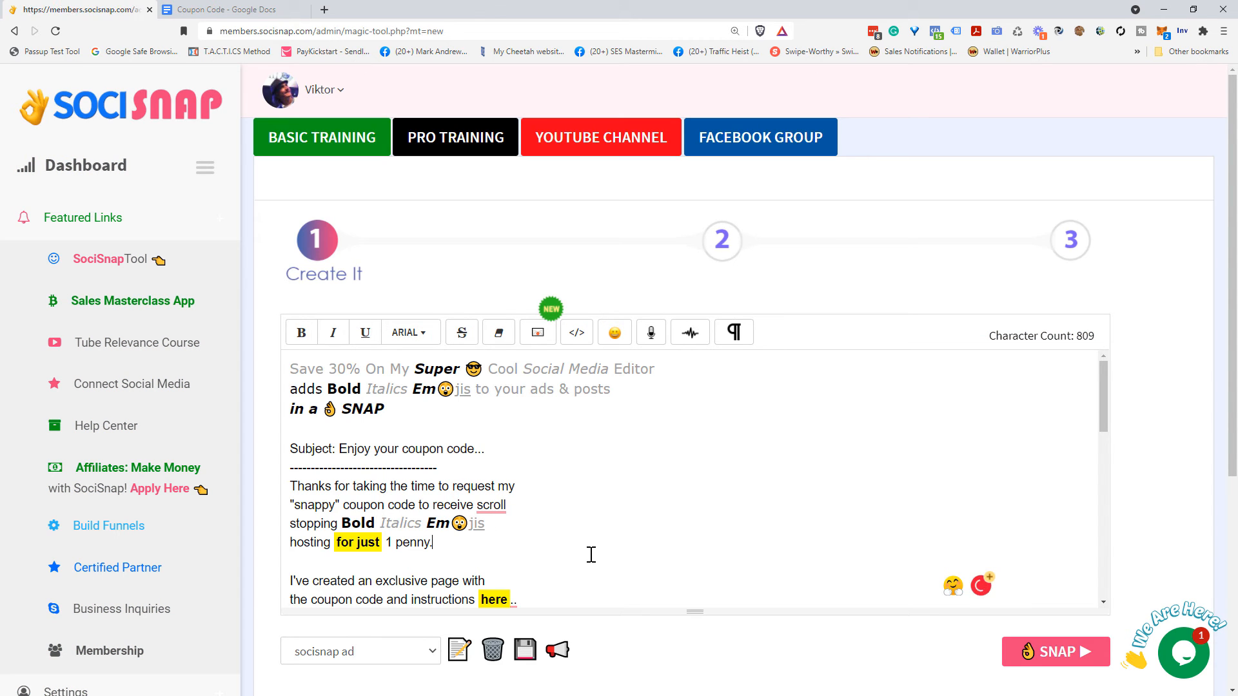
Replace "hosting" at the start of the line below "stopping" with "in social media post for just $69".
{"action": "key", "text": "Home"}
{"action": "type", "text": "in social media post"}
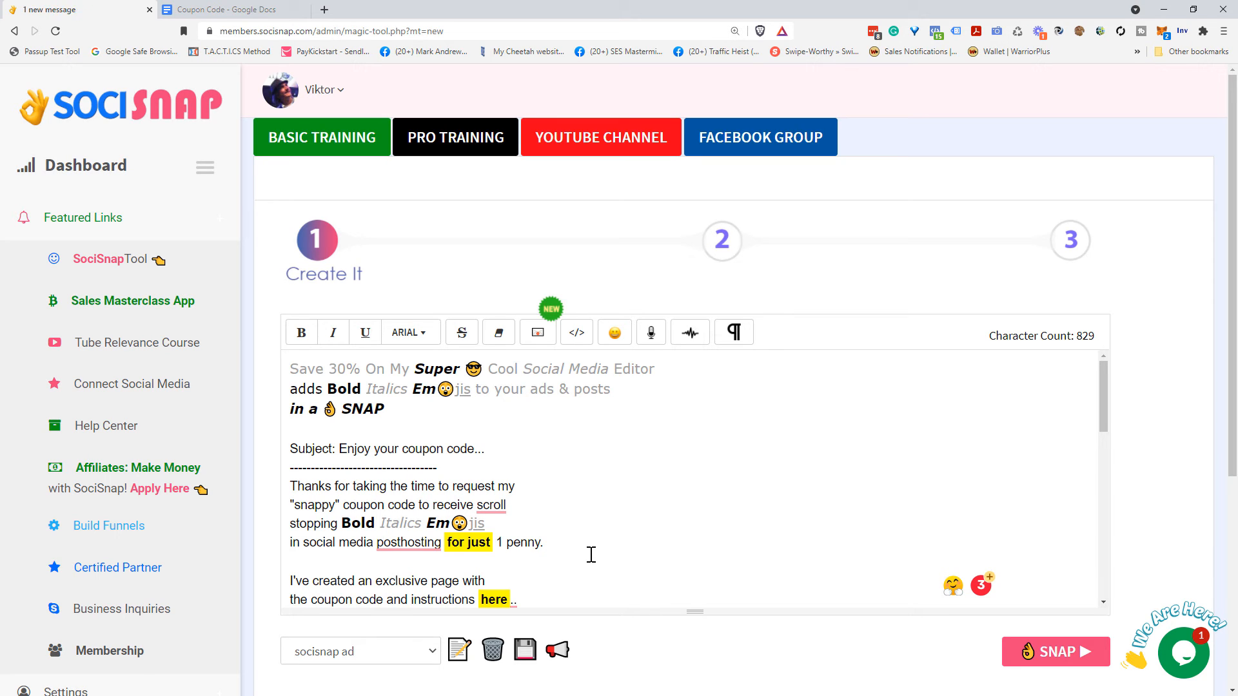
{"action": "key", "text": "Right"}
{"action": "key", "text": "Right"}
{"action": "key", "text": "Right"}
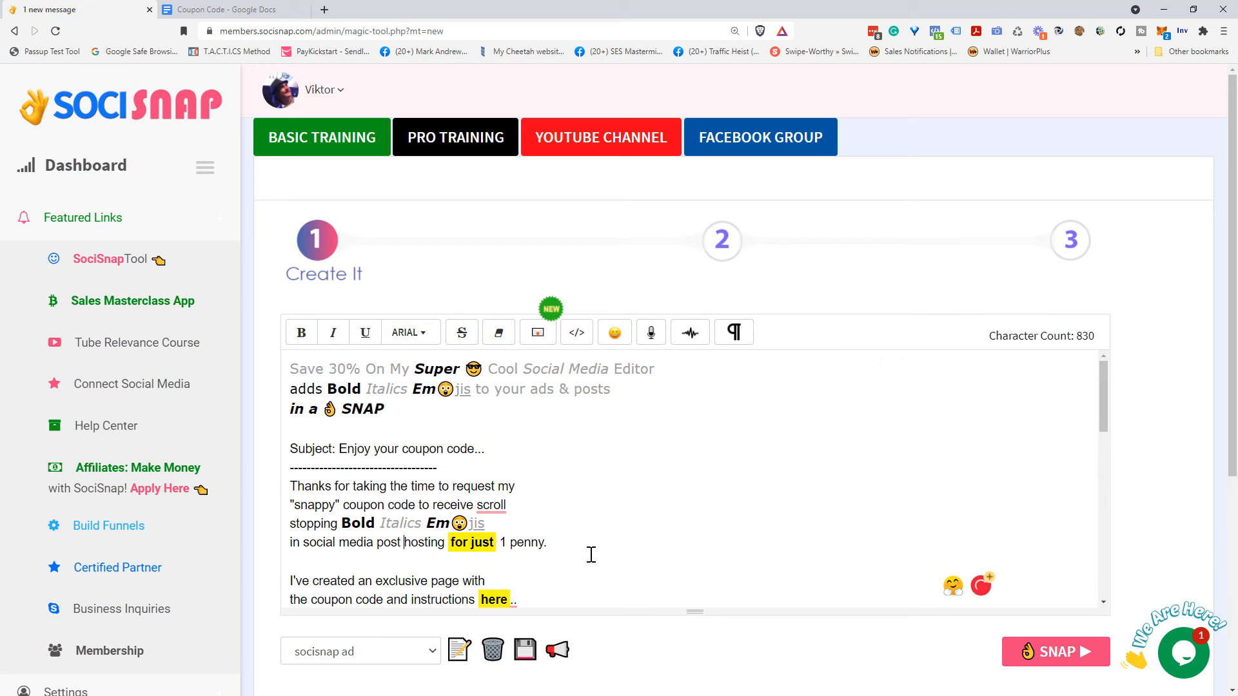
{"action": "key", "text": "ctrl+shift+Right"}
{"action": "key", "text": "Delete"}
{"action": "type", "text": "for "}
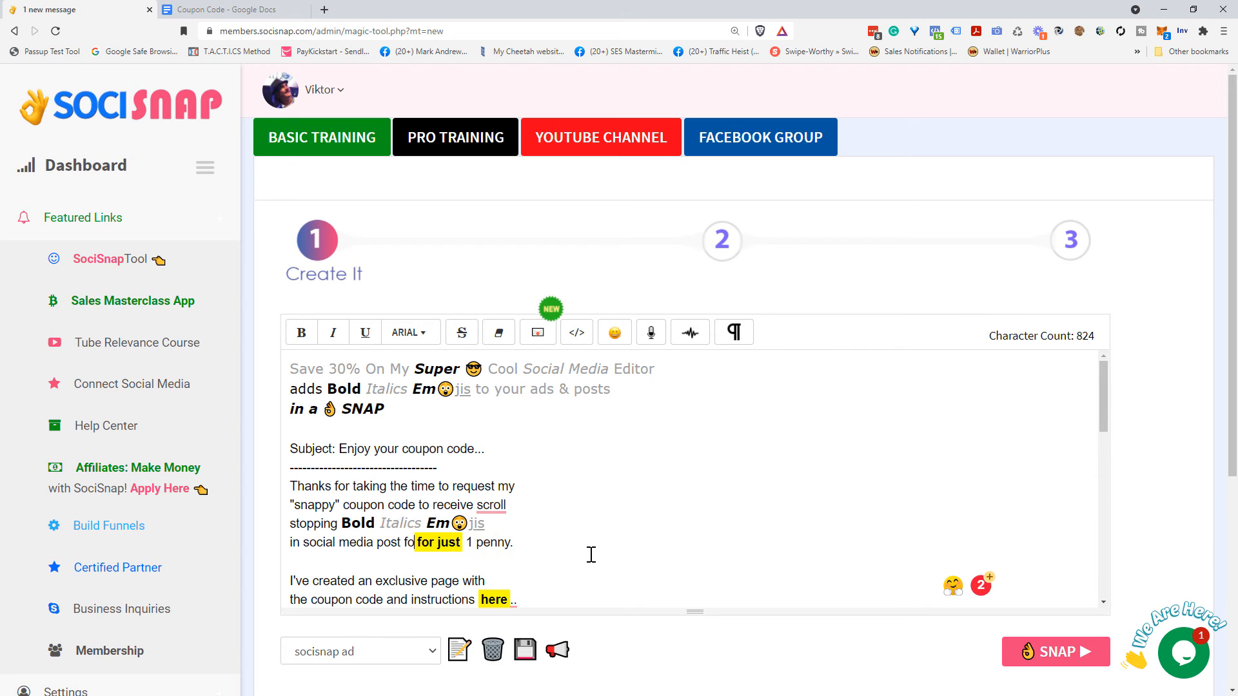
{"action": "type", "text": "just $69"}
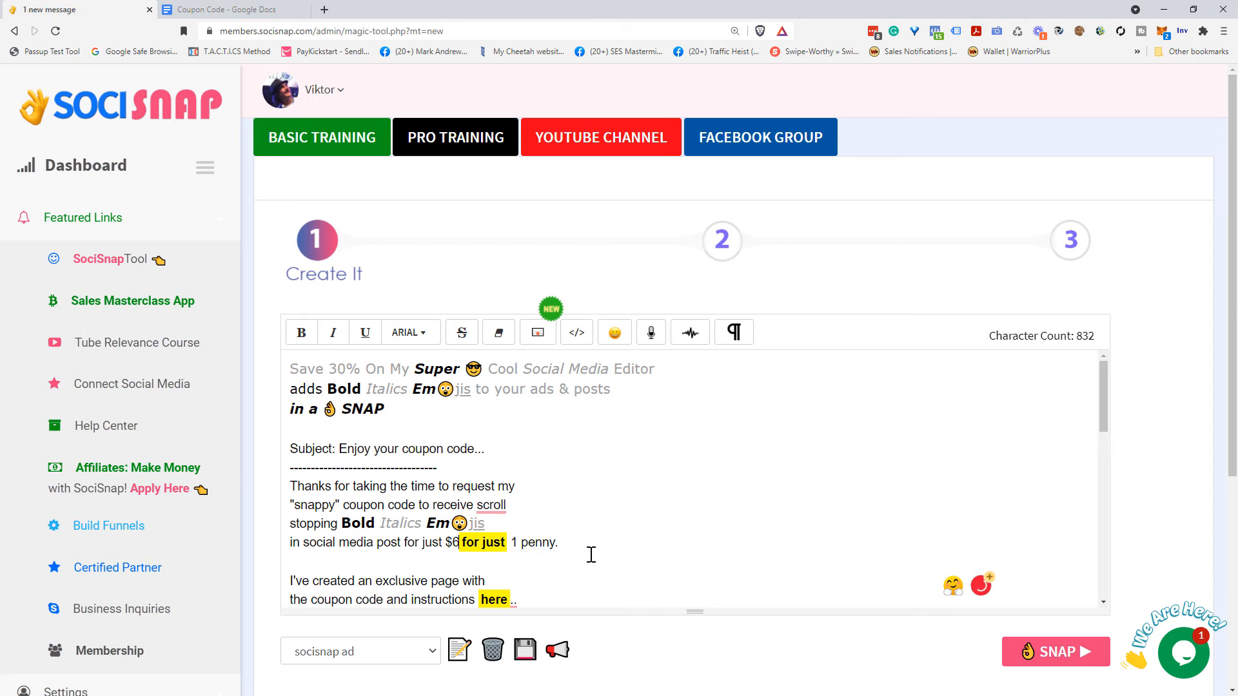
Delete the leftover "for just 1 penny" after "$69", keeping the closing period.
{"action": "key", "text": "ctrl+shift+Right"}
{"action": "key", "text": "ctrl+shift+Right"}
{"action": "key", "text": "ctrl+shift+Right"}
{"action": "key", "text": "ctrl+shift+Right"}
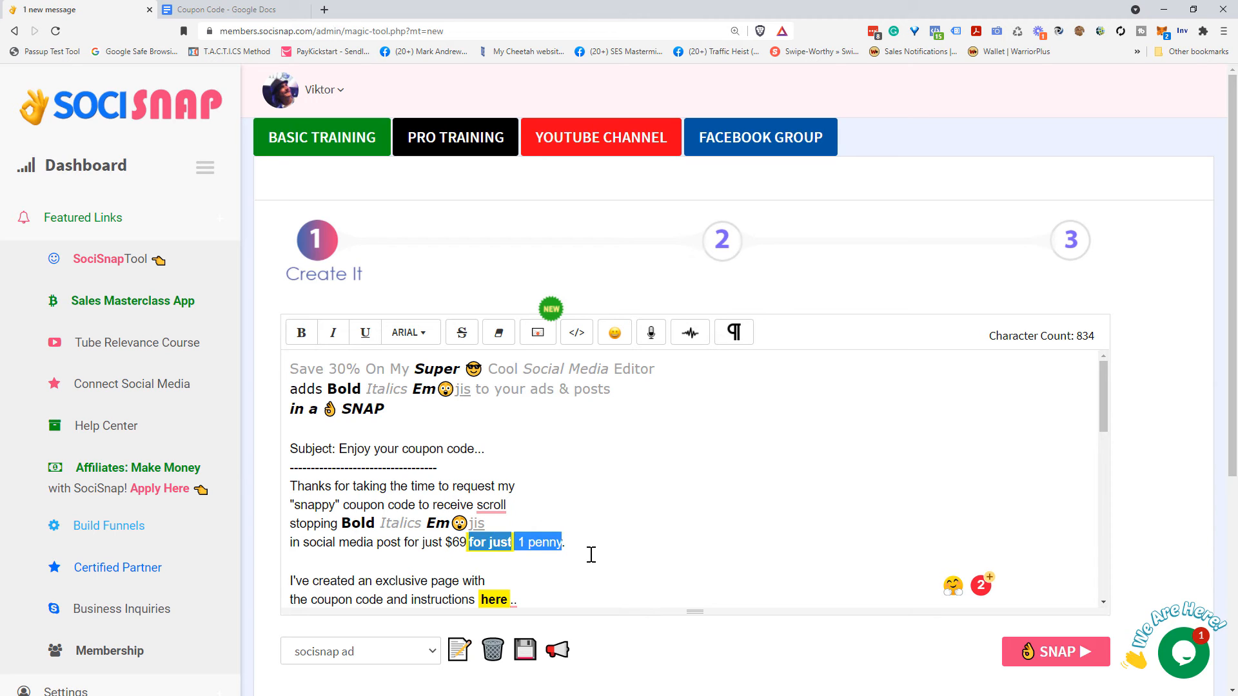
{"action": "key", "text": "Delete"}
{"action": "key", "text": "Right"}
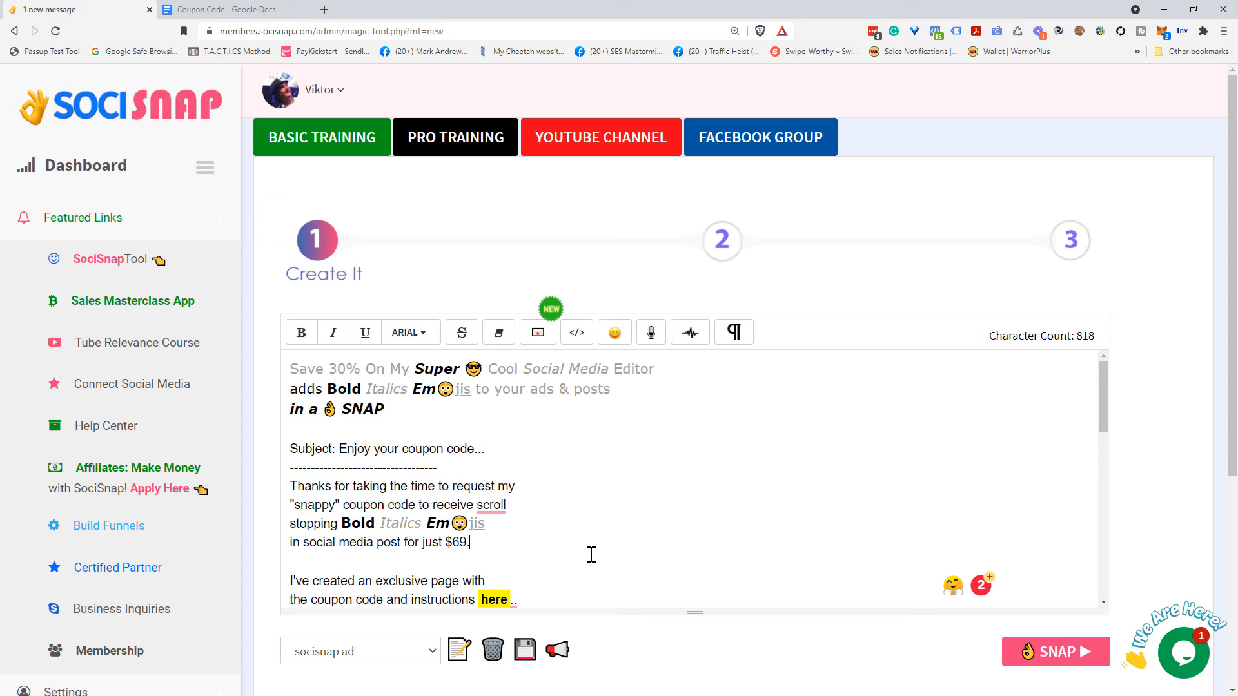
Insert "(pre-filled)" after "the coupon code" in the sentence about the exclusive page.
{"action": "key", "text": "Right"}
{"action": "key", "text": "Right"}
{"action": "key", "text": "Down"}
{"action": "key", "text": "Down"}
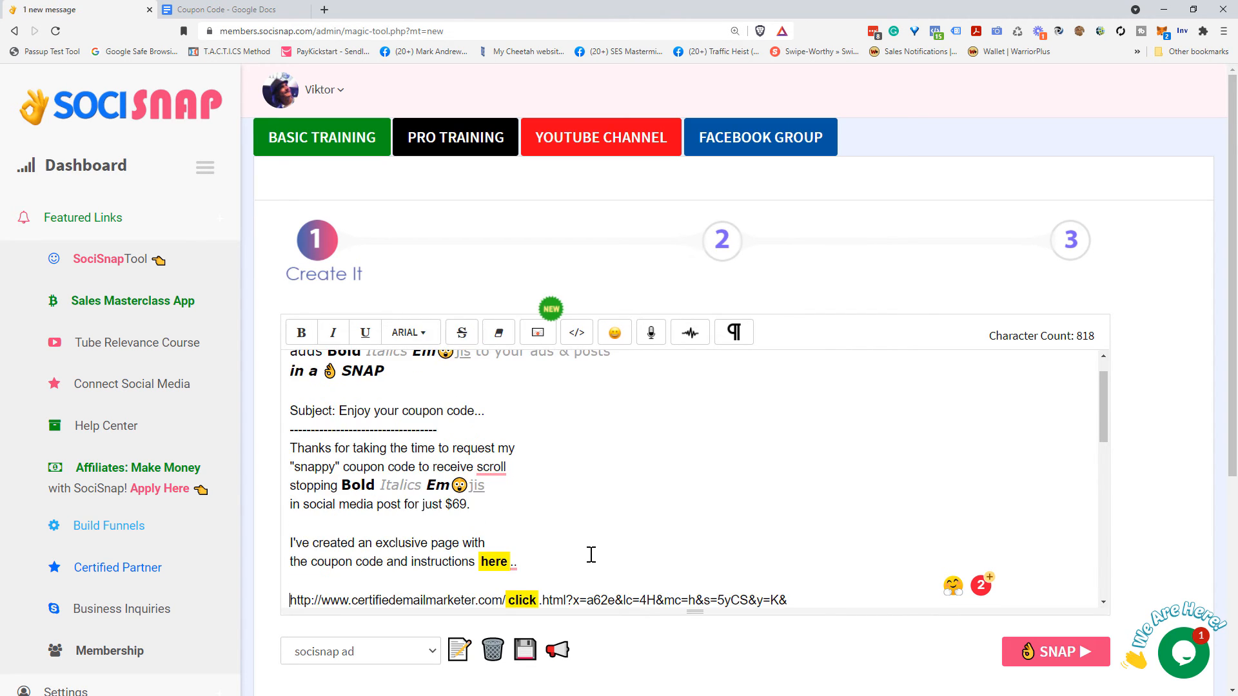
{"action": "key", "text": "Up"}
{"action": "key", "text": "Left"}
{"action": "key", "text": "ctrl+Left"}
{"action": "key", "text": "ctrl+Left"}
{"action": "key", "text": "ctrl+Left"}
{"action": "key", "text": "ctrl+Left"}
{"action": "type", "text": "(pre-filled)"}
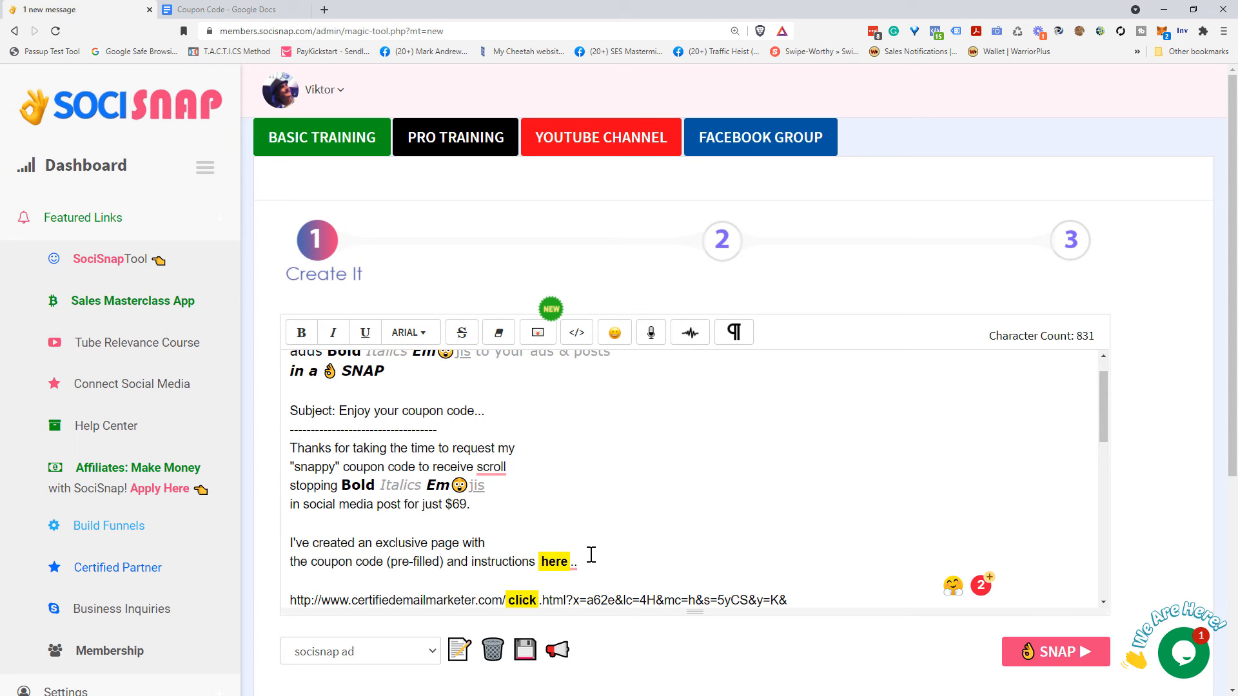
Replace the highlighted word "here" with its suggested alternative "on this page".
{"action": "mouse_move", "coordinate": [543, 560]}
{"action": "scroll", "coordinate": [656, 591], "scroll_direction": "down", "scroll_amount": 2}
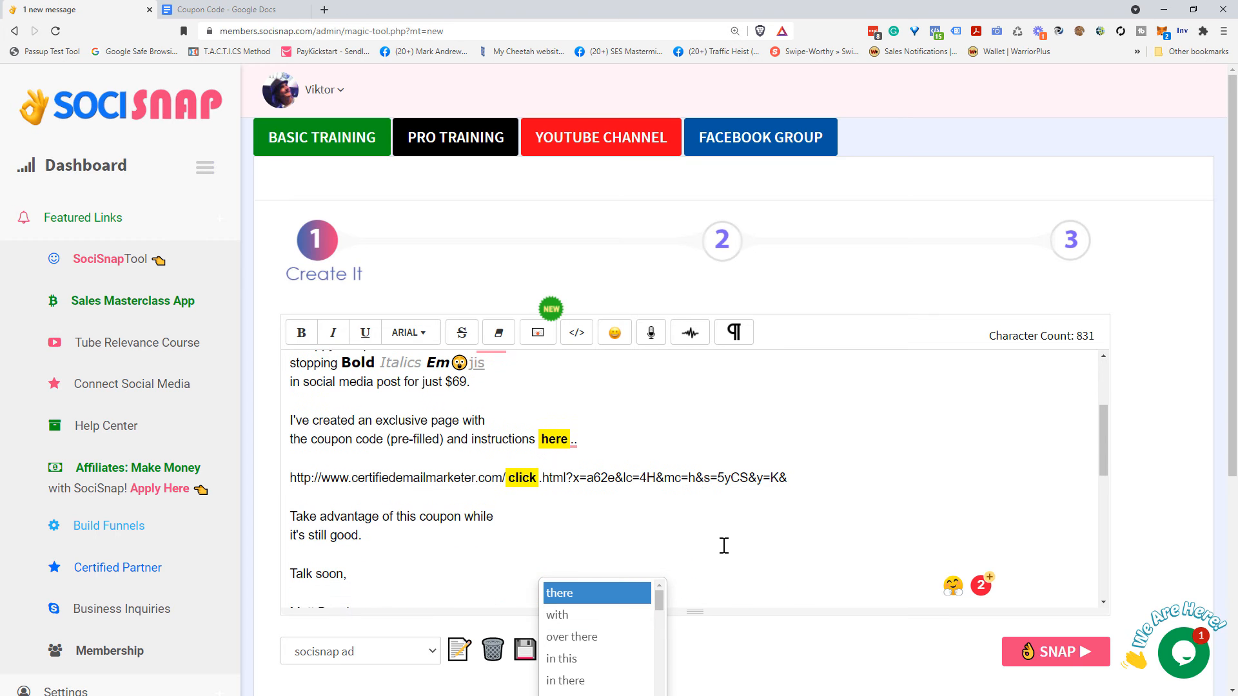
{"action": "scroll", "coordinate": [597, 637], "scroll_direction": "down", "scroll_amount": 1}
{"action": "scroll", "coordinate": [596, 639], "scroll_direction": "down", "scroll_amount": 5}
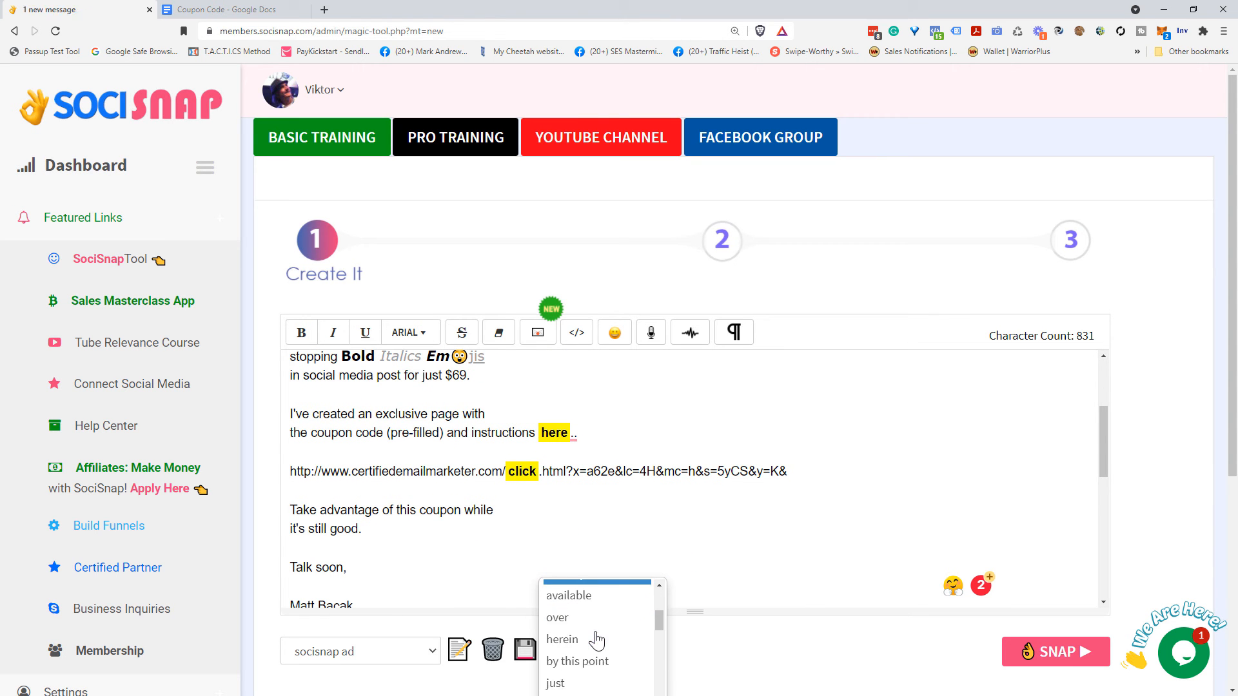
{"action": "scroll", "coordinate": [596, 639], "scroll_direction": "down", "scroll_amount": 1}
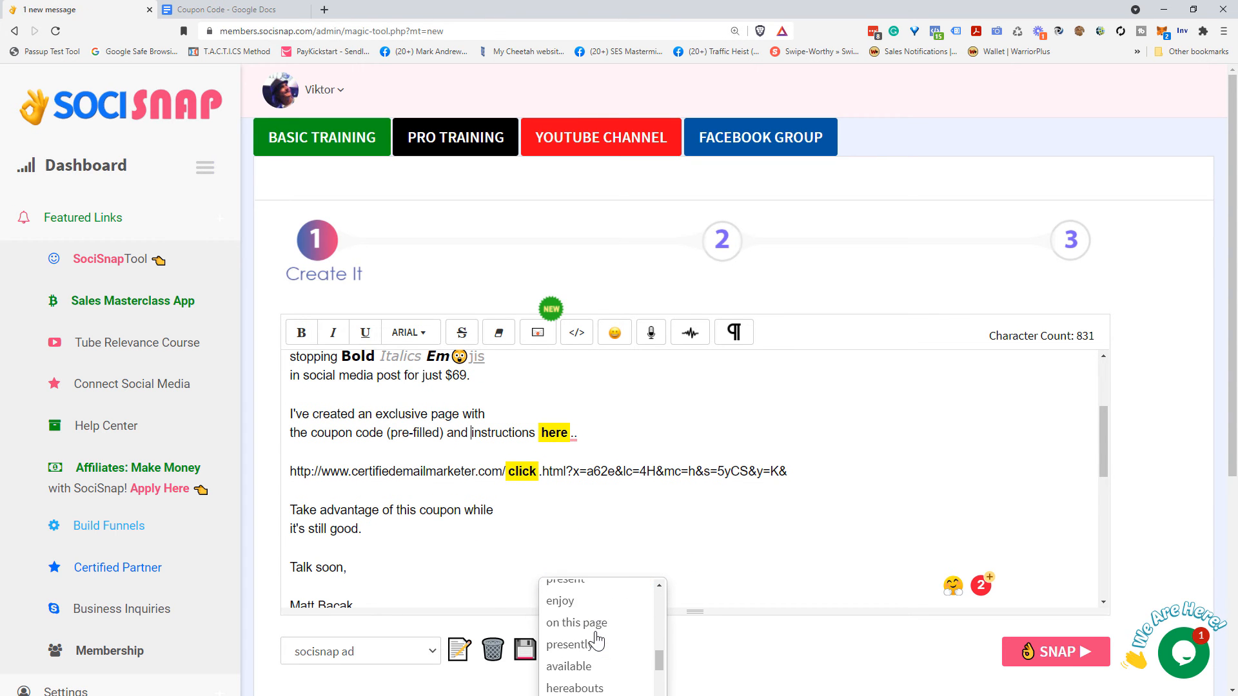
{"action": "left_click", "coordinate": [598, 622]}
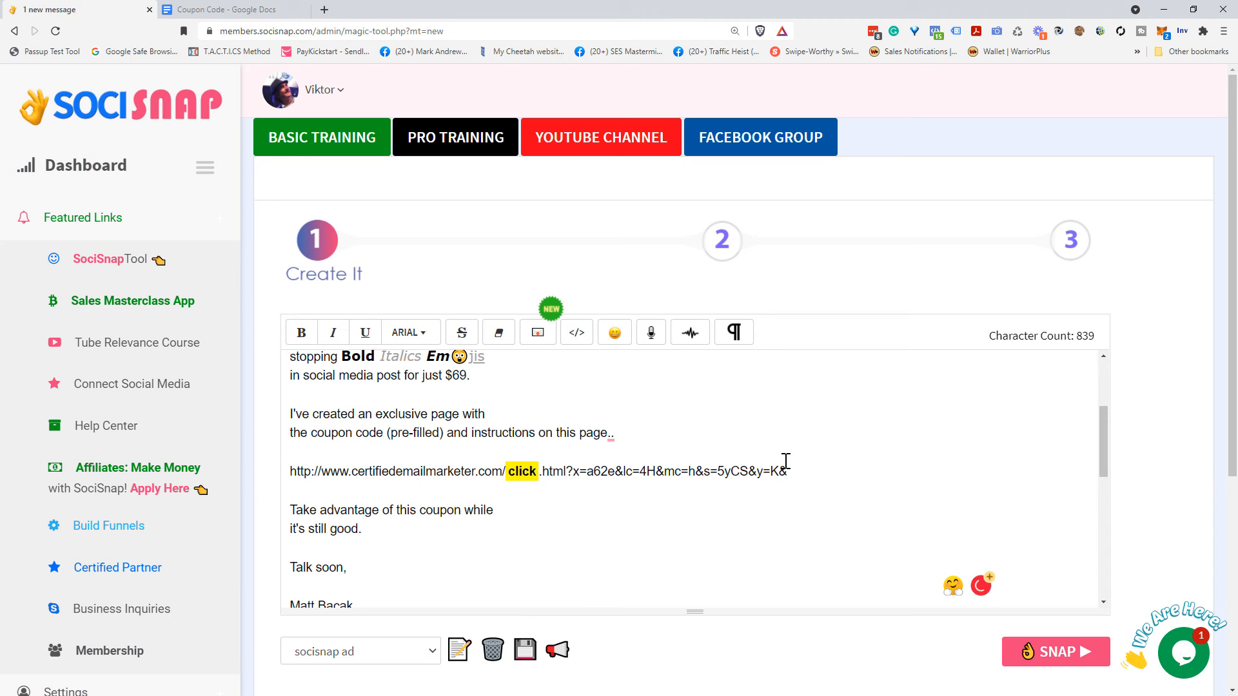
Replace the certifiedemailmarketer.com link with the bold text "SociSNAP Social Media Editor".
{"action": "left_click_drag", "start_coordinate": [799, 470], "coordinate": [282, 476]}
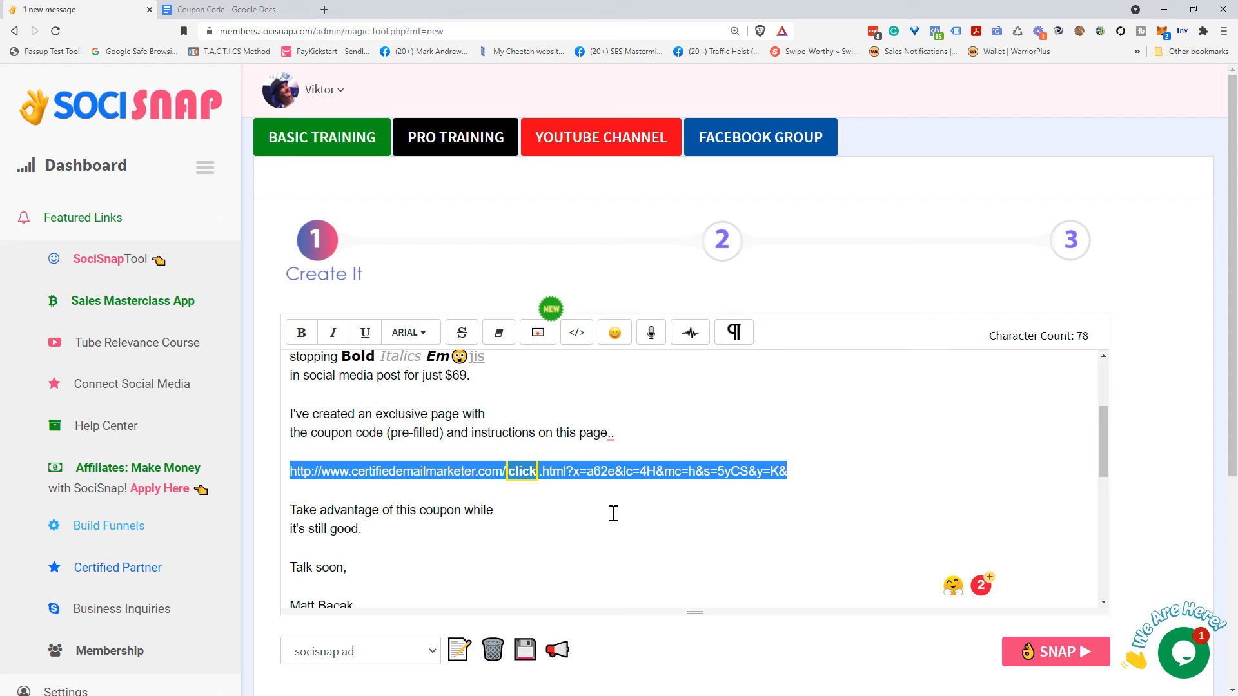
{"action": "key", "text": "BackSpace"}
{"action": "type", "text": "SociS"}
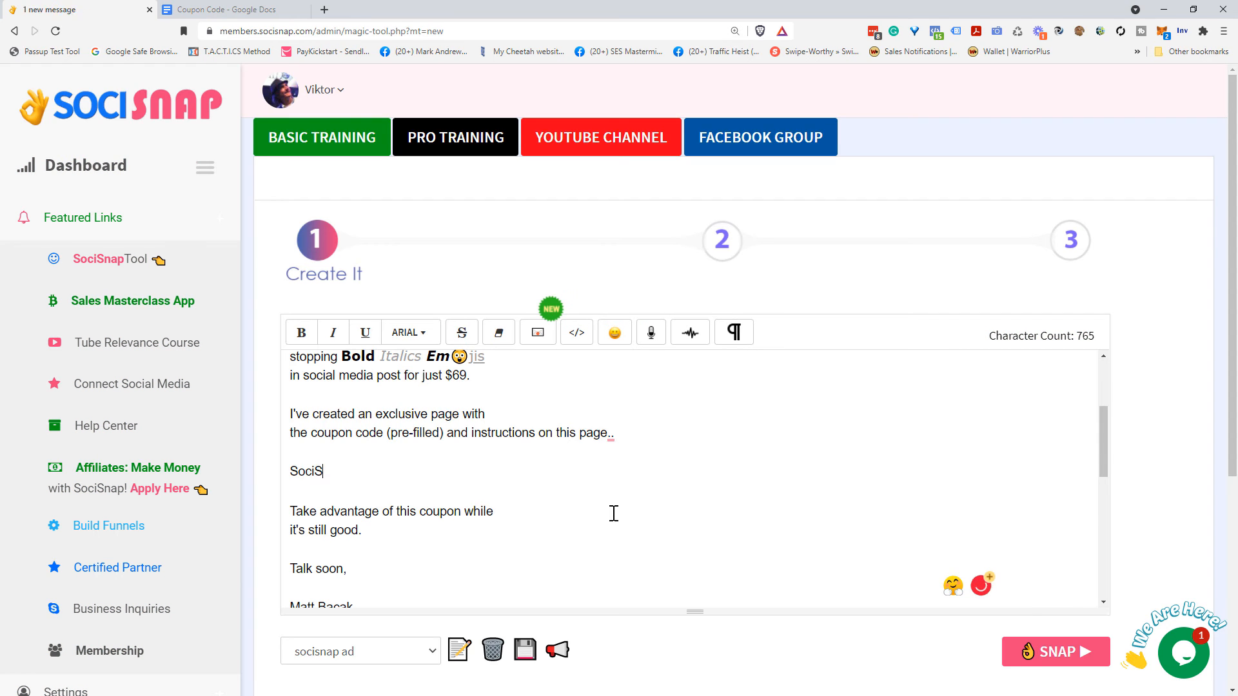
{"action": "type", "text": "NAP Social Media Editor"}
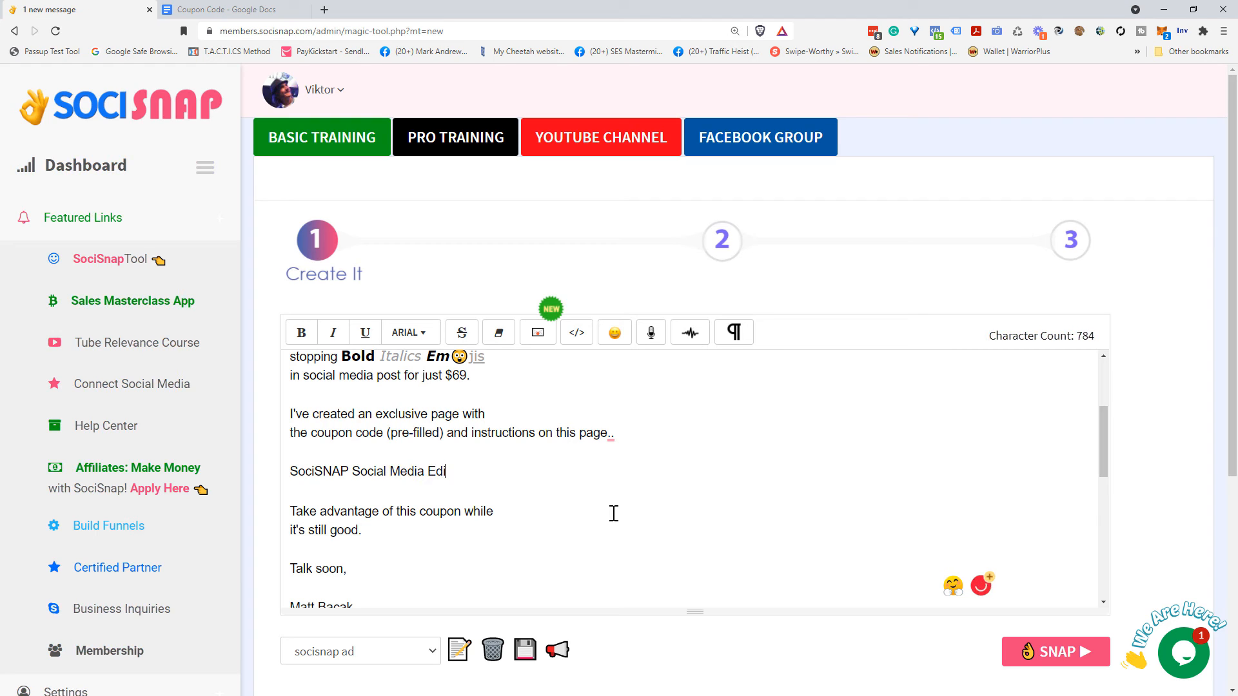
{"action": "key", "text": "shift+Home"}
{"action": "key", "text": "ctrl+b"}
{"action": "key", "text": "Down"}
{"action": "key", "text": "Down"}
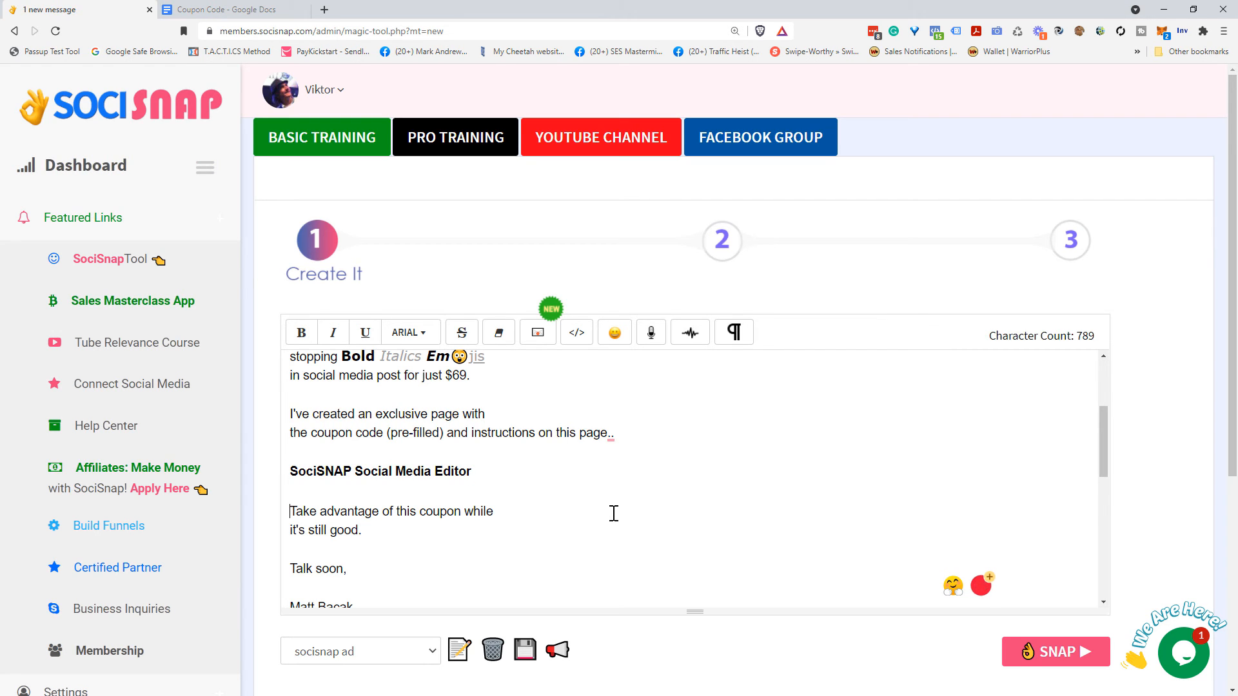
Replace the sign-off name with the sender's full name followed by ", Product Creator", and add "SociSNAP" on the next line.
{"action": "scroll", "coordinate": [335, 531], "scroll_direction": "down", "scroll_amount": 1}
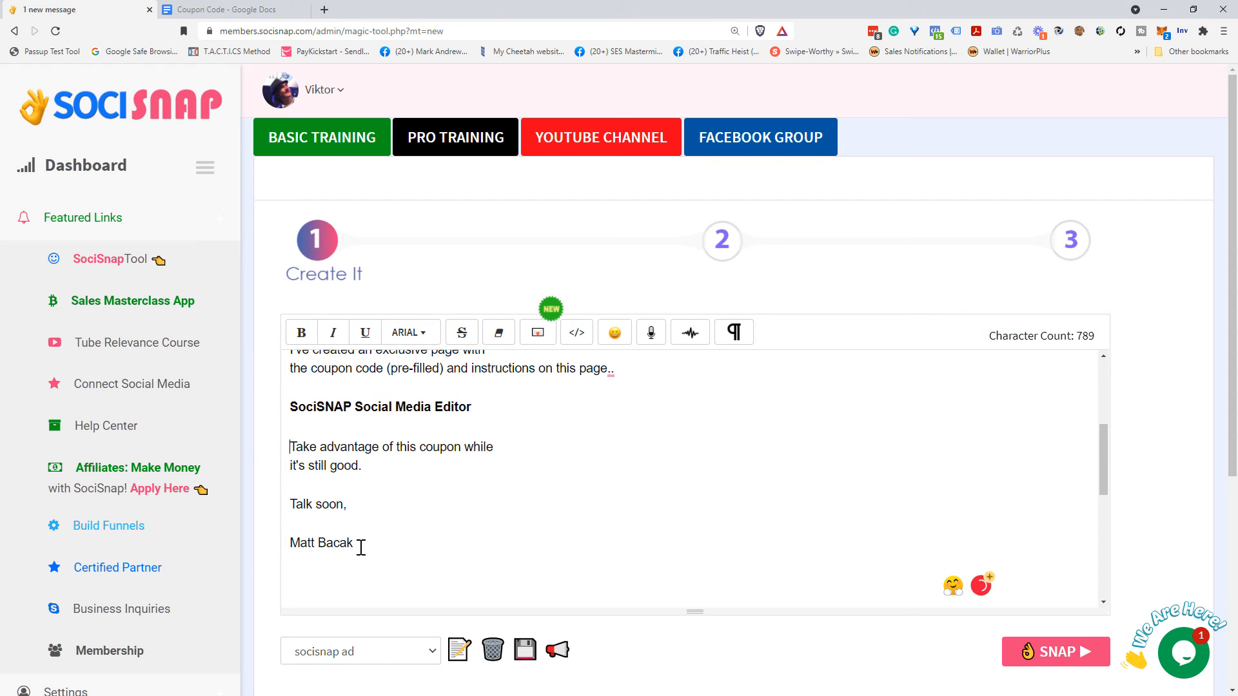
{"action": "left_click_drag", "start_coordinate": [359, 544], "coordinate": [292, 544]}
{"action": "type", "text": "Viktor Greant"}
{"action": "key", "text": "BackSpace"}
{"action": "type", "text": "ant, Product Creta"}
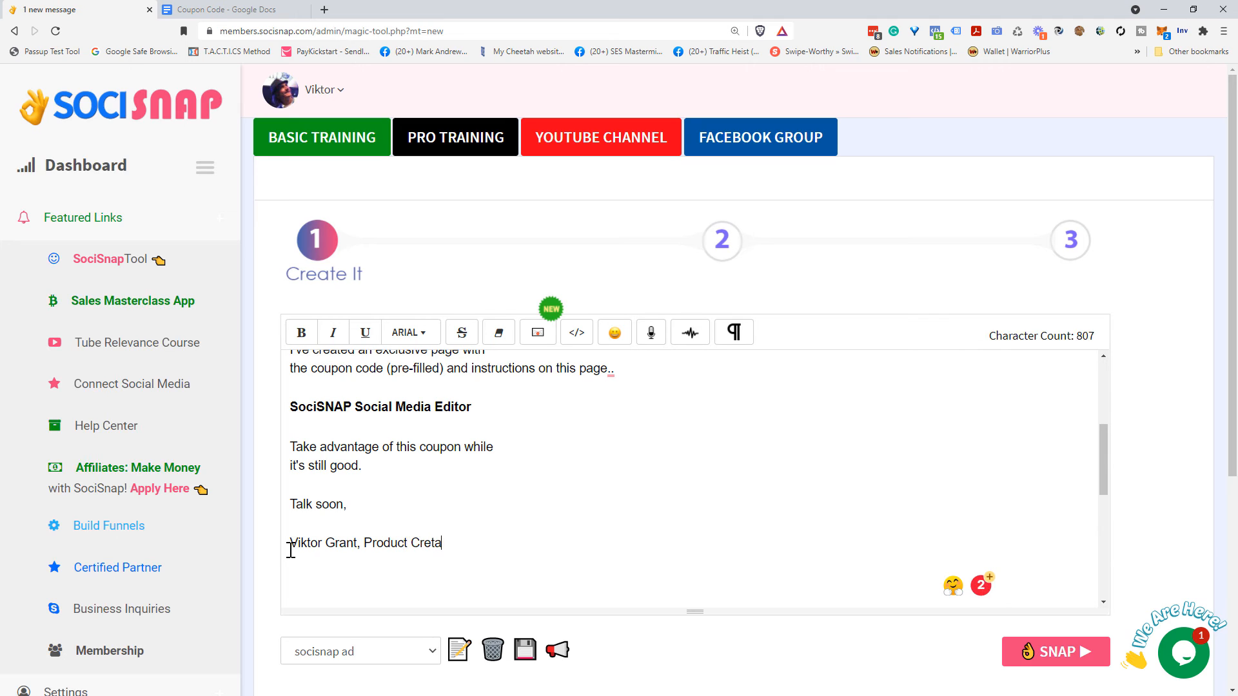
{"action": "type", "text": "t"}
{"action": "key", "text": "BackSpace"}
{"action": "key", "text": "BackSpace"}
{"action": "key", "text": "BackSpace"}
{"action": "type", "text": "at"}
{"action": "type", "text": "Soc"}
{"action": "type", "text": "iSNAP"}
Insert "the" before "scroll" in the coupon code line and change the double period after "on this page" to an ellipsis.
{"action": "key", "text": "Up"}
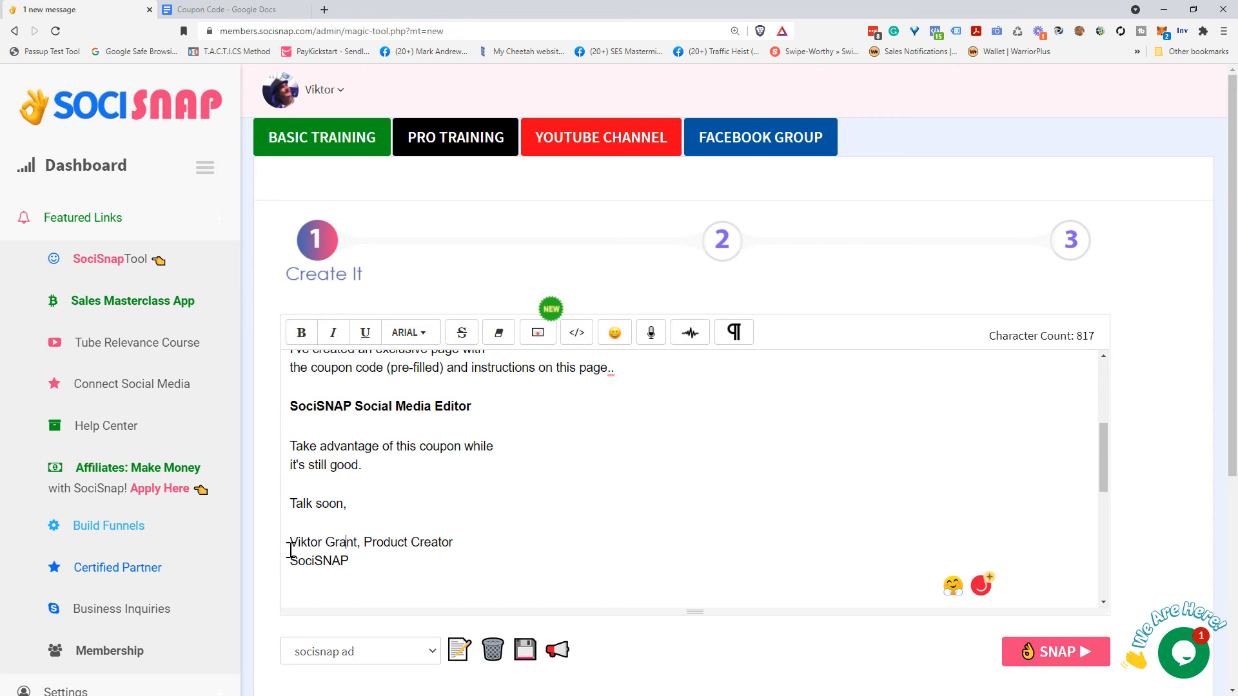
{"action": "key", "text": "Up"}
{"action": "key", "text": "Up"}
{"action": "key", "text": "Up"}
{"action": "key", "text": "Up"}
{"action": "key", "text": "Up"}
{"action": "key", "text": "Up"}
{"action": "key", "text": "Up"}
{"action": "key", "text": "Up"}
{"action": "key", "text": "Up"}
{"action": "key", "text": "Up"}
{"action": "key", "text": "Up"}
{"action": "key", "text": "Up"}
{"action": "key", "text": "Up"}
{"action": "key", "text": "Up"}
{"action": "key", "text": "Up"}
{"action": "key", "text": "Up"}
{"action": "key", "text": "Up"}
{"action": "key", "text": "Up"}
{"action": "key", "text": "Up"}
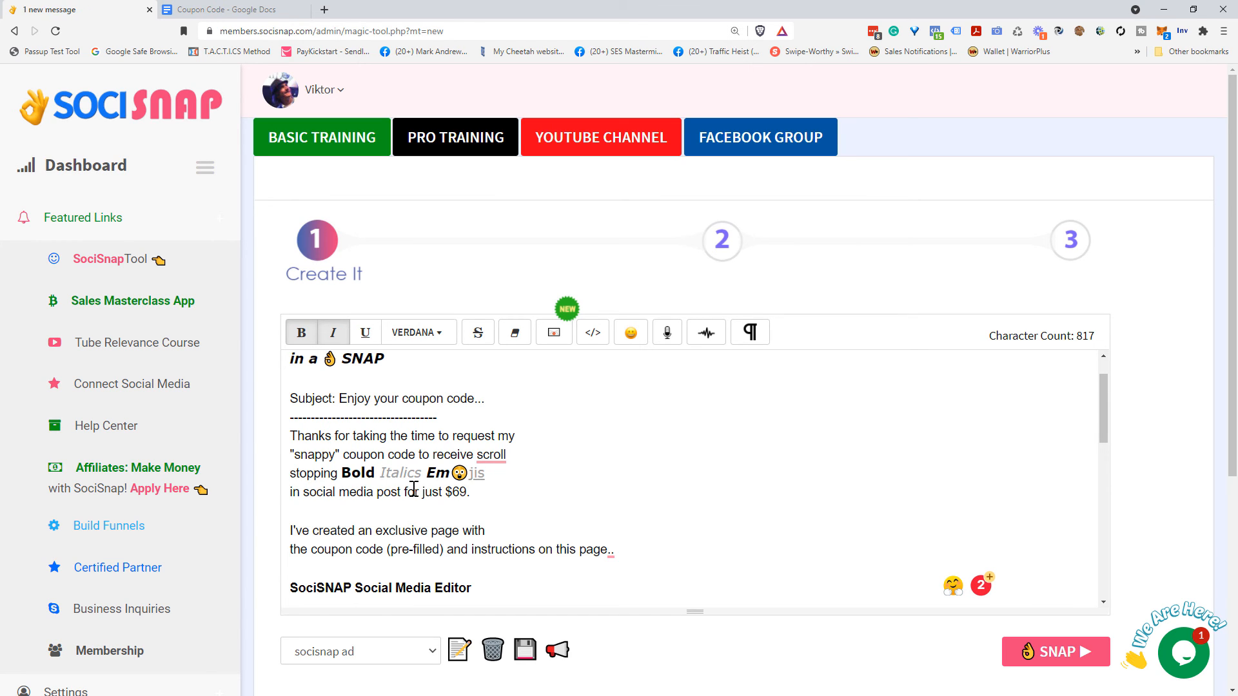
{"action": "left_click", "coordinate": [477, 455]}
{"action": "type", "text": "the"}
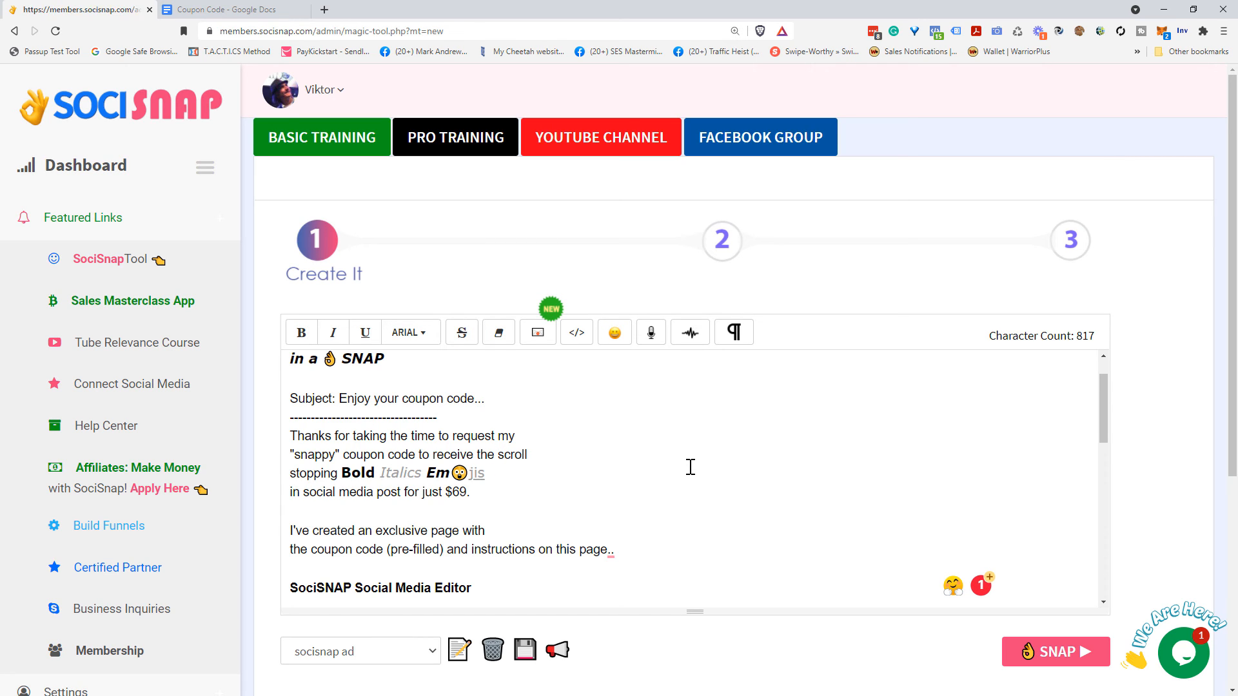
{"action": "mouse_move", "coordinate": [610, 552]}
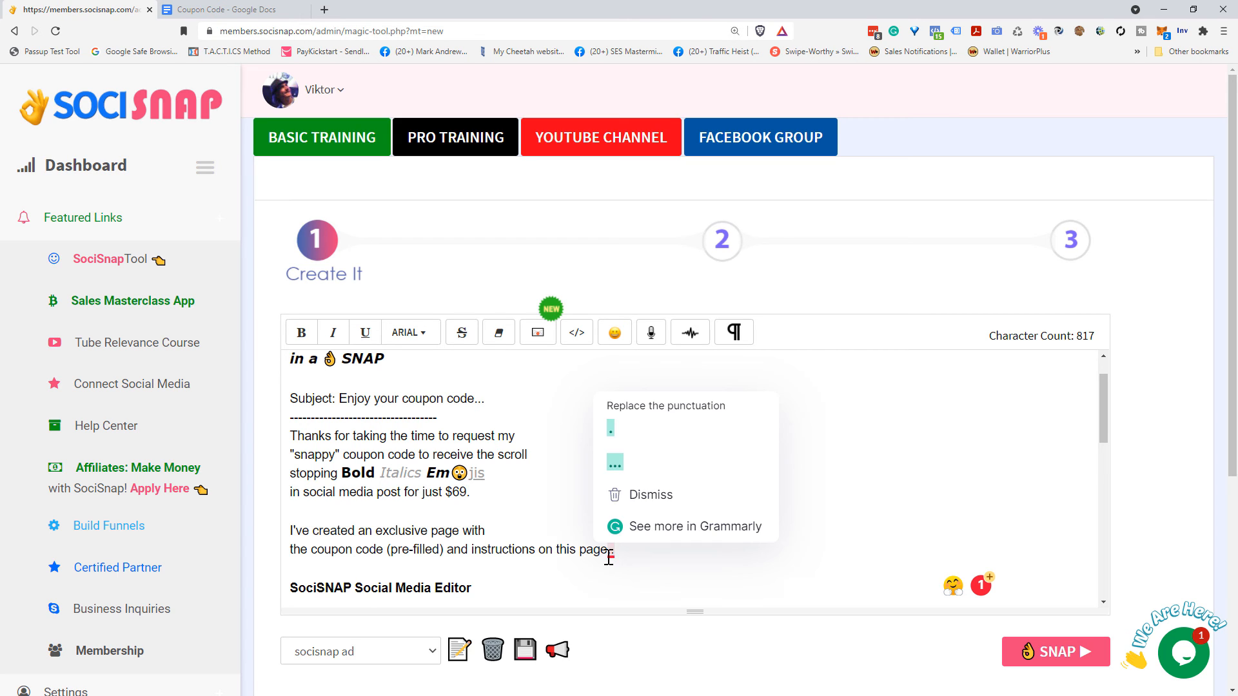
{"action": "left_click", "coordinate": [610, 463]}
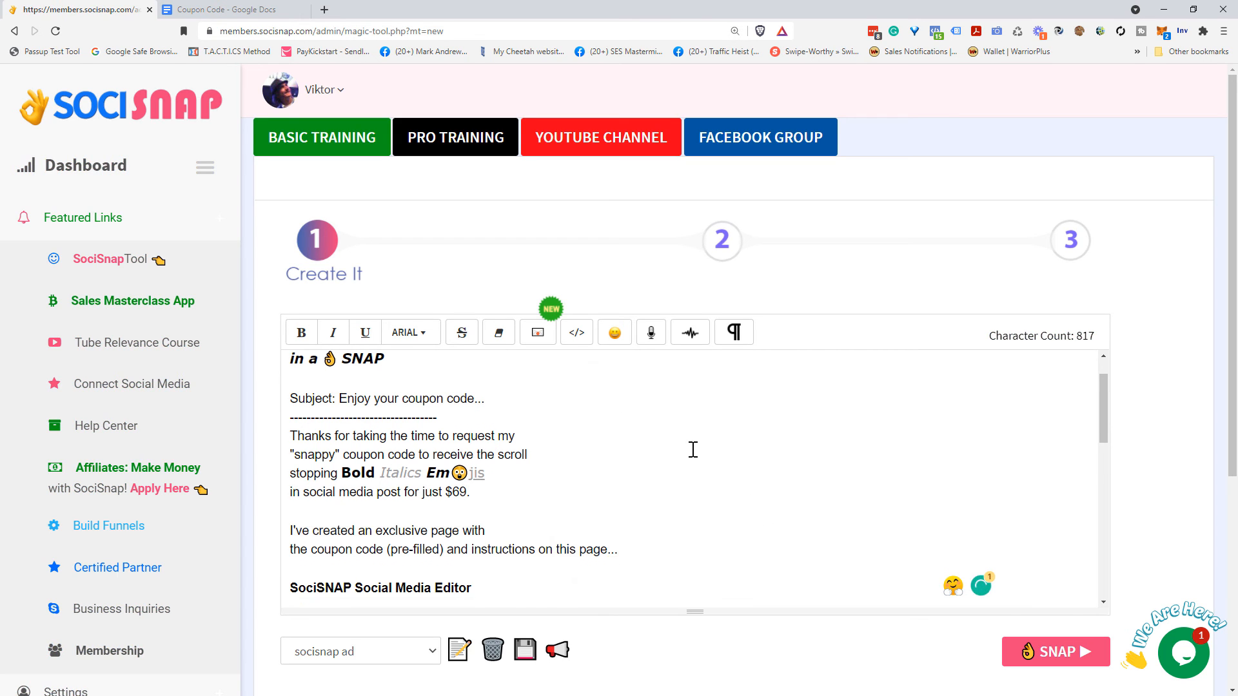
Save the edited copy under the snippet name "socisnap ad", overwriting the existing snippet.
{"action": "scroll", "coordinate": [691, 448], "scroll_direction": "up", "scroll_amount": 1}
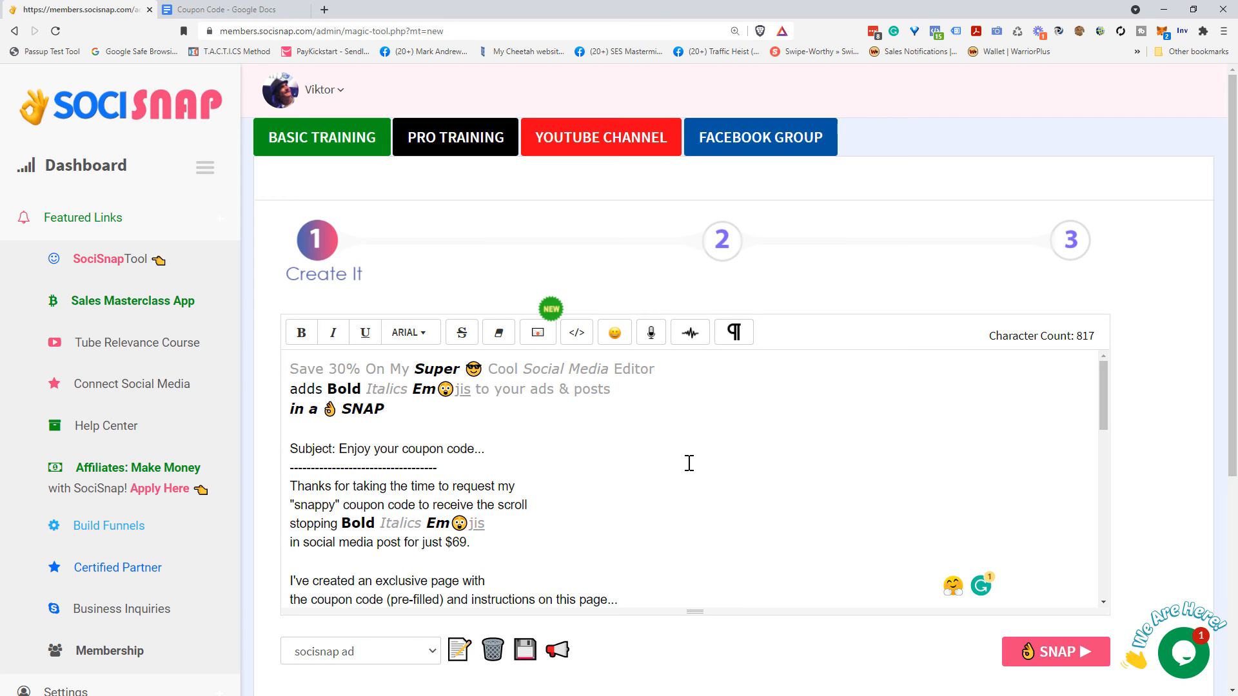
{"action": "left_click", "coordinate": [532, 653]}
{"action": "left_click", "coordinate": [637, 651]}
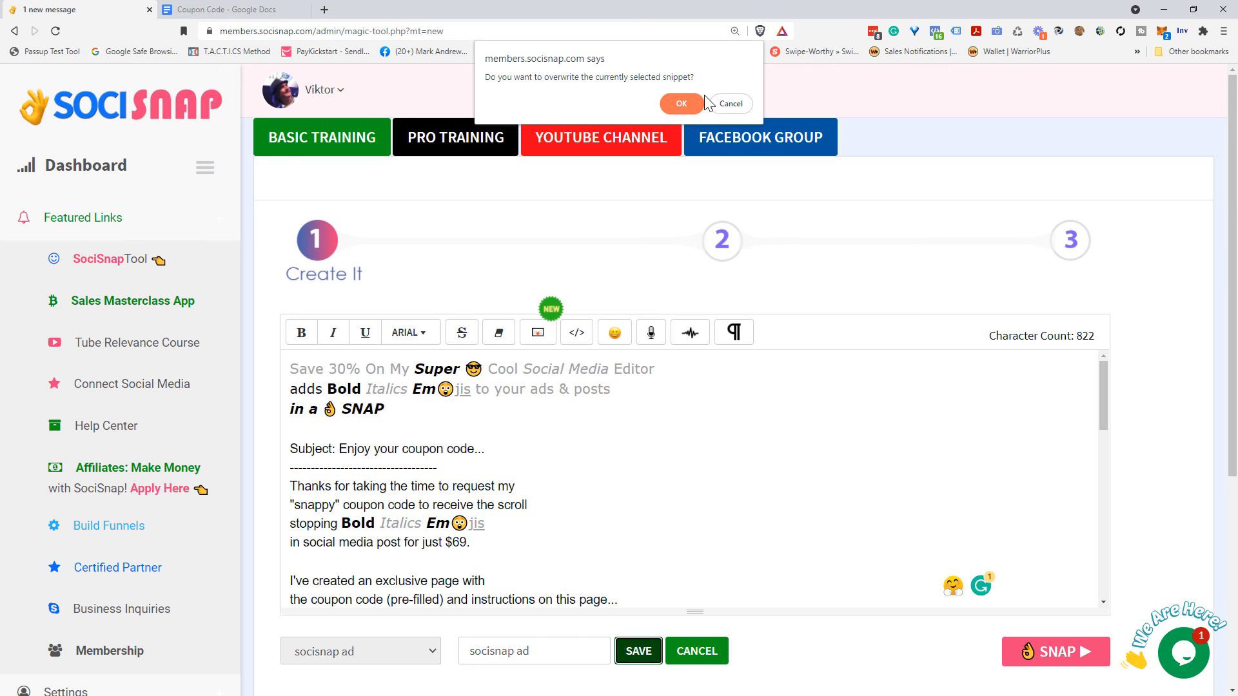
{"action": "left_click", "coordinate": [680, 103]}
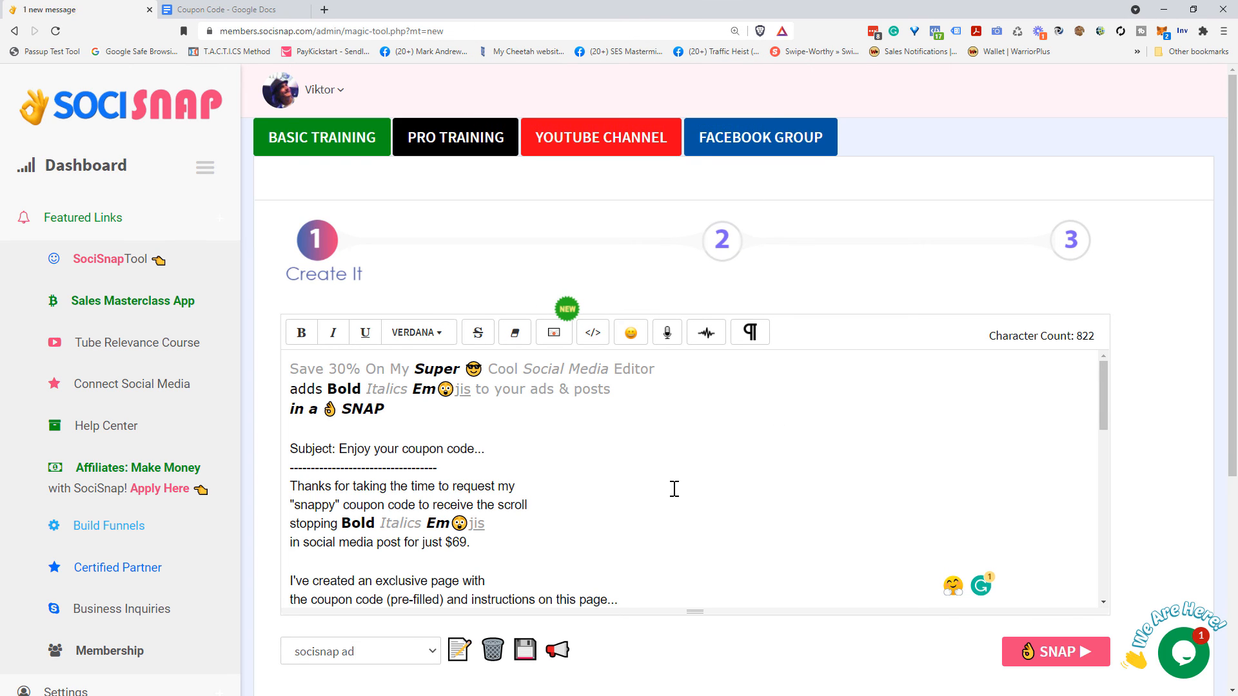
Add the label "[AD]" on its own line above the "Save 30%" ad text.
{"action": "left_click_drag", "start_coordinate": [386, 410], "coordinate": [289, 369]}
{"action": "left_click", "coordinate": [301, 381]}
{"action": "left_click", "coordinate": [291, 372]}
{"action": "key", "text": "Return"}
{"action": "type", "text": "[AD]"}
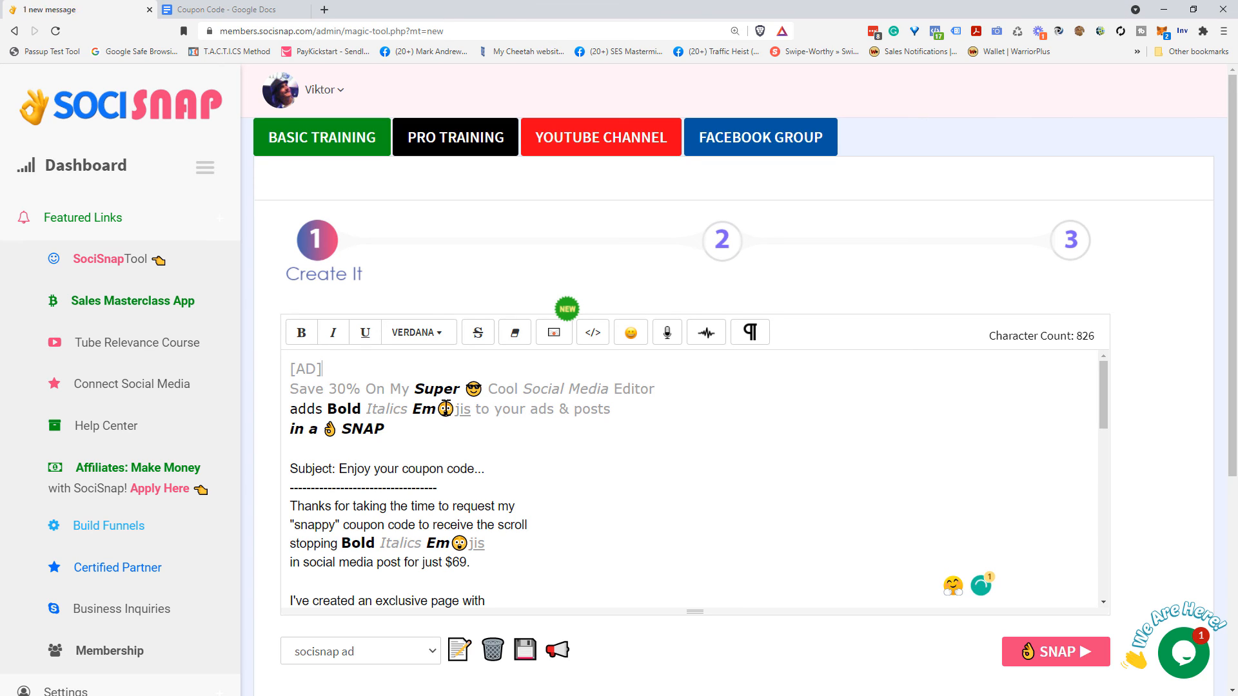
Add the label "[EMAIL 1]" on its own line above the email's subject line.
{"action": "key", "text": "Down"}
{"action": "key", "text": "Down"}
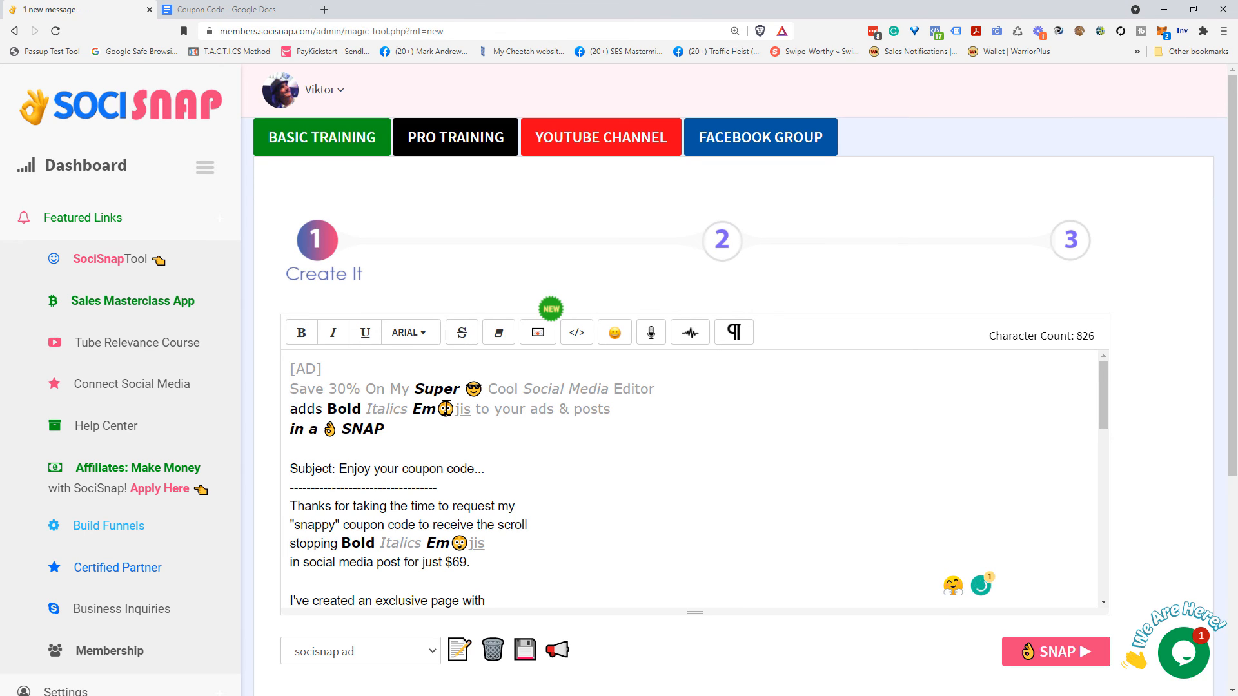
{"action": "key", "text": "Return"}
{"action": "type", "text": "p"}
{"action": "key", "text": "BackSpace"}
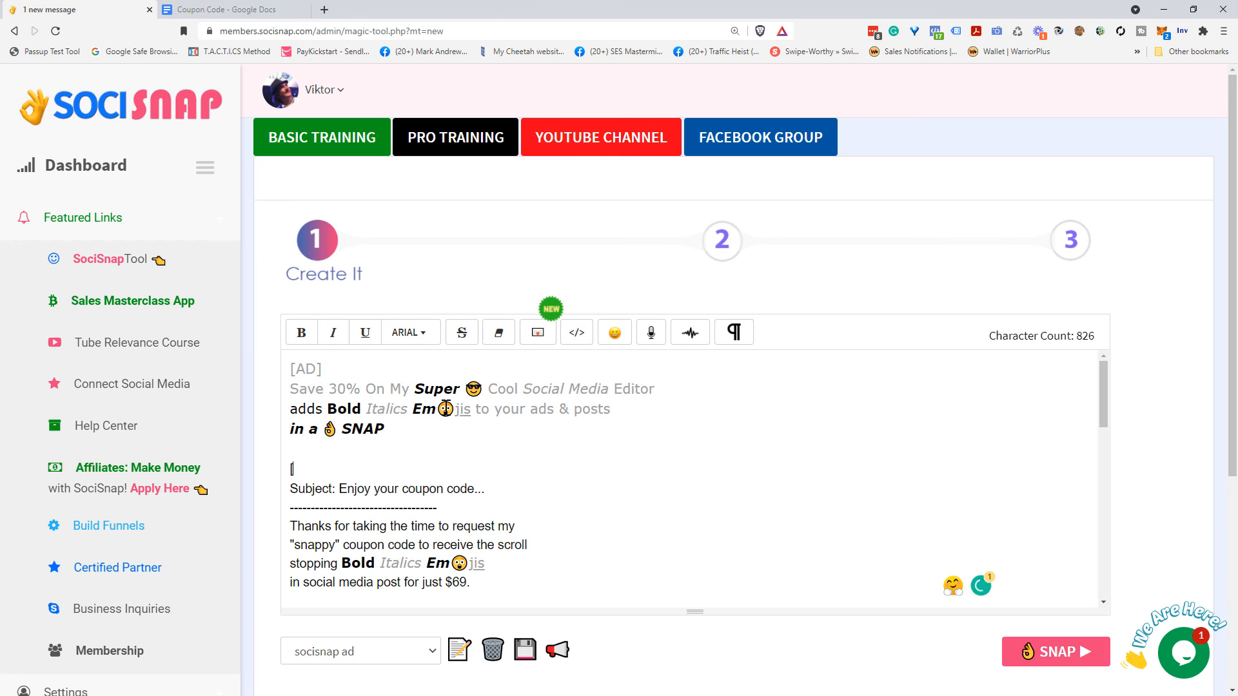
{"action": "type", "text": "[EMAIL 1]"}
Review the labelled email down past its sign-off, and return to the start of the snippet.
{"action": "key", "text": "Down"}
{"action": "key", "text": "Down"}
{"action": "key", "text": "Down"}
{"action": "key", "text": "Down"}
{"action": "key", "text": "Down"}
{"action": "key", "text": "Down"}
{"action": "key", "text": "Down"}
{"action": "key", "text": "Down"}
{"action": "key", "text": "Down"}
{"action": "key", "text": "Down"}
{"action": "key", "text": "Down"}
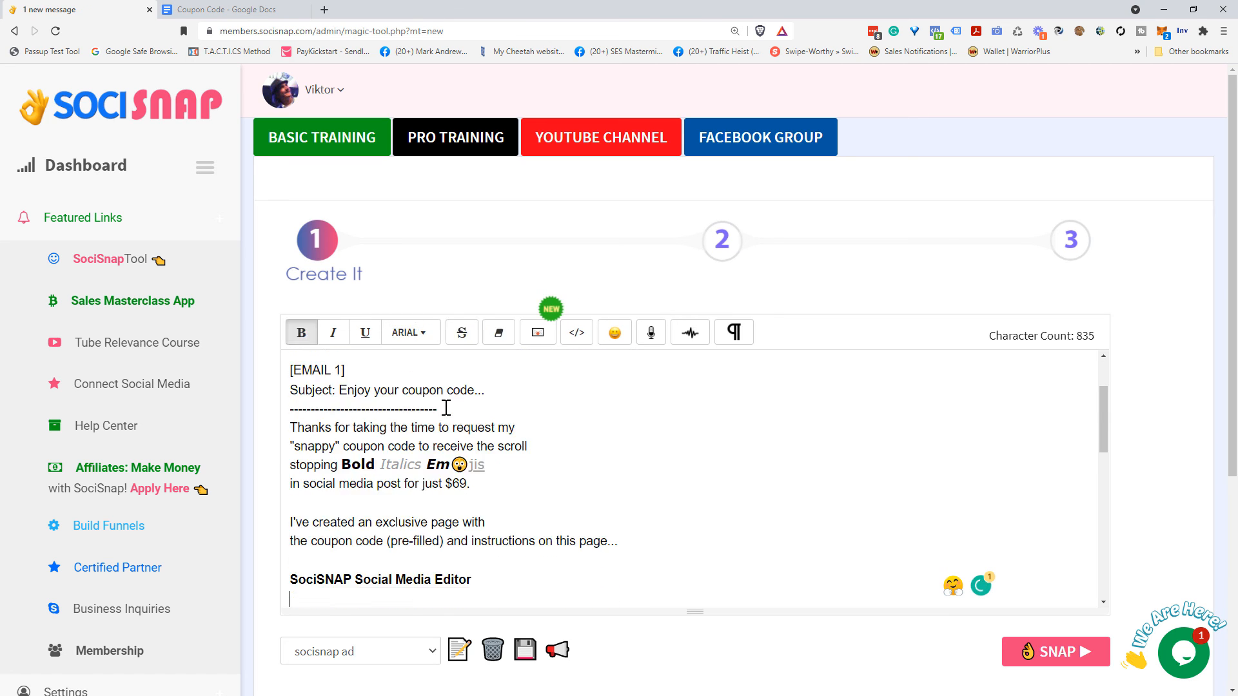
{"action": "key", "text": "Down"}
{"action": "key", "text": "Down"}
{"action": "key", "text": "Down"}
{"action": "key", "text": "Down"}
{"action": "key", "text": "Down"}
{"action": "key", "text": "Down"}
{"action": "key", "text": "Down"}
{"action": "key", "text": "Down"}
{"action": "key", "text": "Down"}
{"action": "key", "text": "Down"}
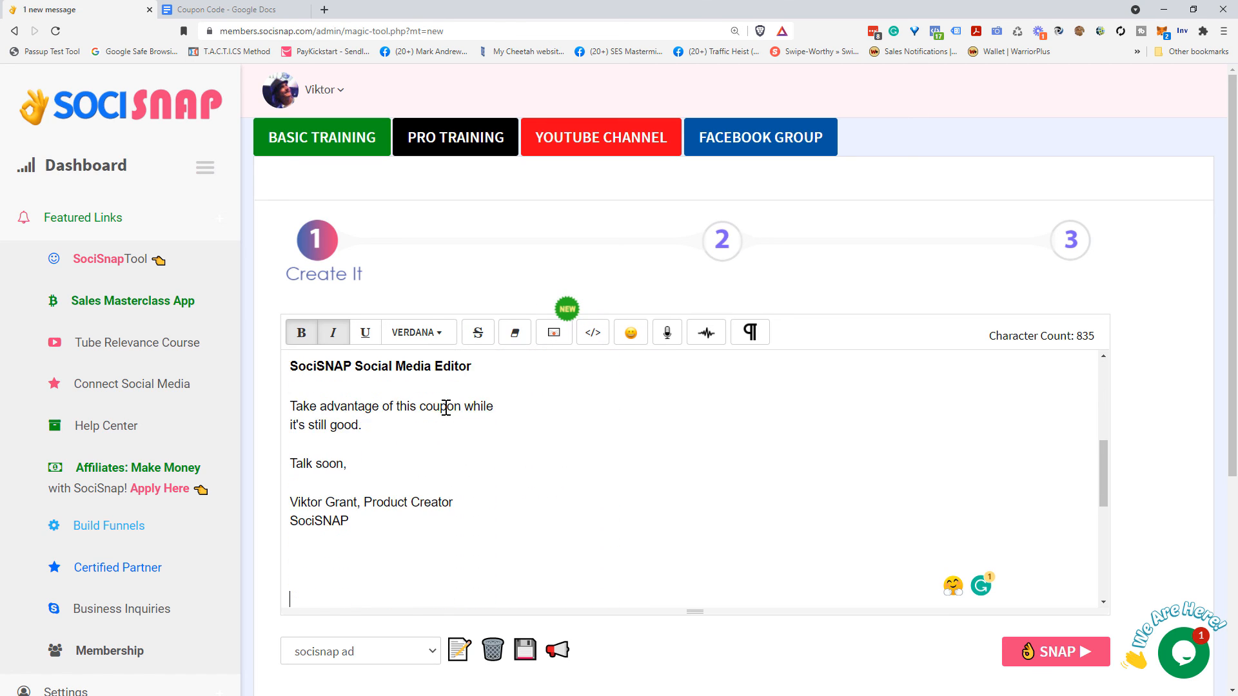
{"action": "key", "text": "BackSpace"}
{"action": "key", "text": "BackSpace"}
{"action": "key", "text": "BackSpace"}
{"action": "key", "text": "BackSpace"}
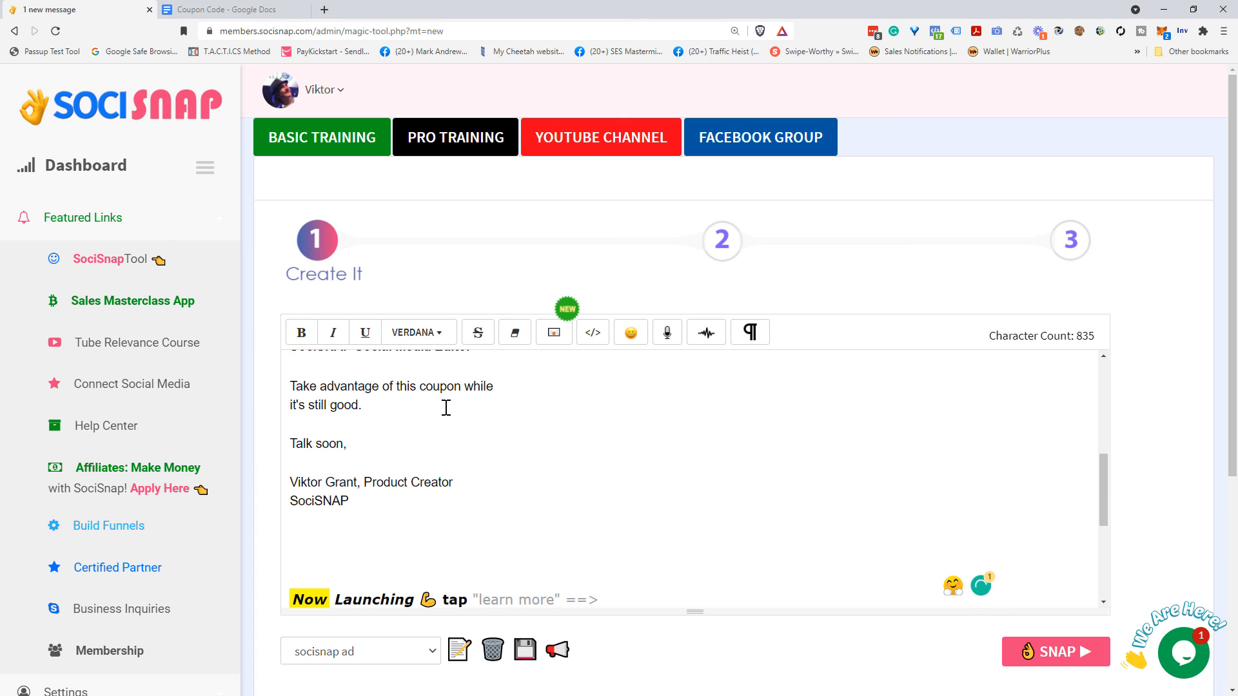
{"action": "key", "text": "Down"}
{"action": "key", "text": "Up"}
{"action": "key", "text": "Up"}
{"action": "key", "text": "Up"}
{"action": "key", "text": "Up"}
{"action": "key", "text": "Up"}
{"action": "key", "text": "Up"}
{"action": "key", "text": "Up"}
{"action": "key", "text": "Up"}
{"action": "key", "text": "Up"}
{"action": "key", "text": "Up"}
{"action": "key", "text": "Up"}
{"action": "key", "text": "Up"}
{"action": "key", "text": "Up"}
{"action": "key", "text": "Up"}
{"action": "key", "text": "Up"}
{"action": "key", "text": "Up"}
{"action": "key", "text": "Up"}
{"action": "key", "text": "Up"}
{"action": "key", "text": "Up"}
{"action": "key", "text": "Up"}
{"action": "key", "text": "Up"}
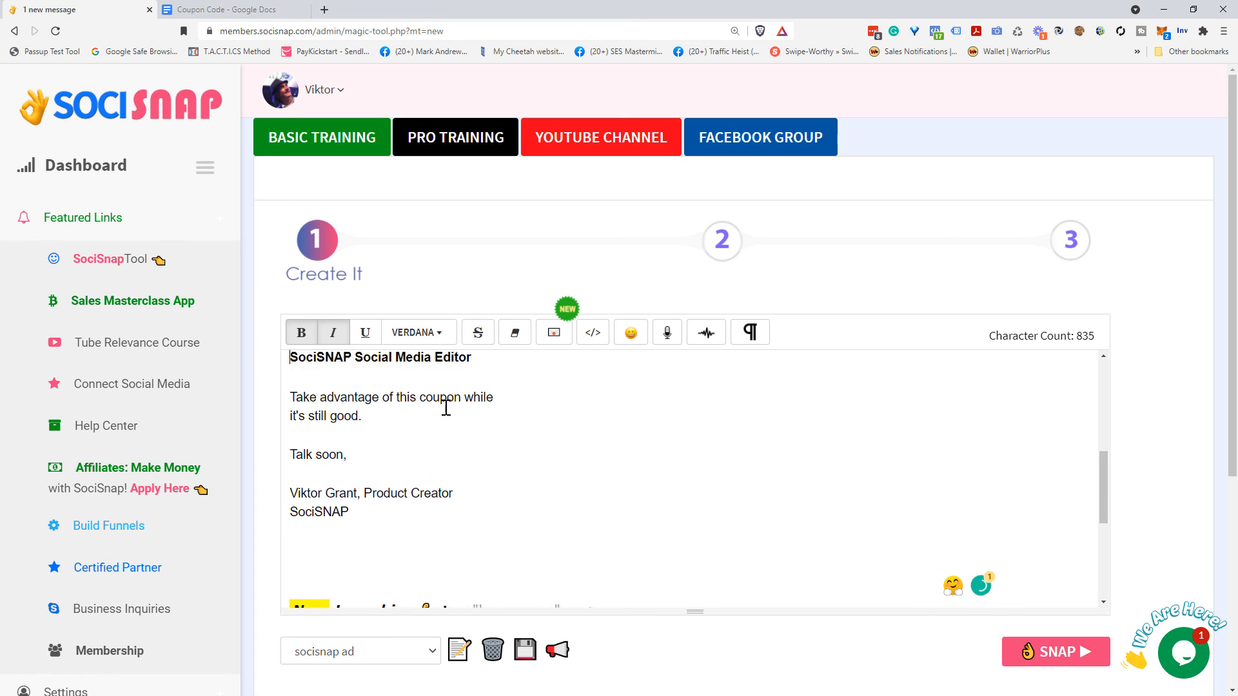
{"action": "key", "text": "Up"}
{"action": "key", "text": "Up"}
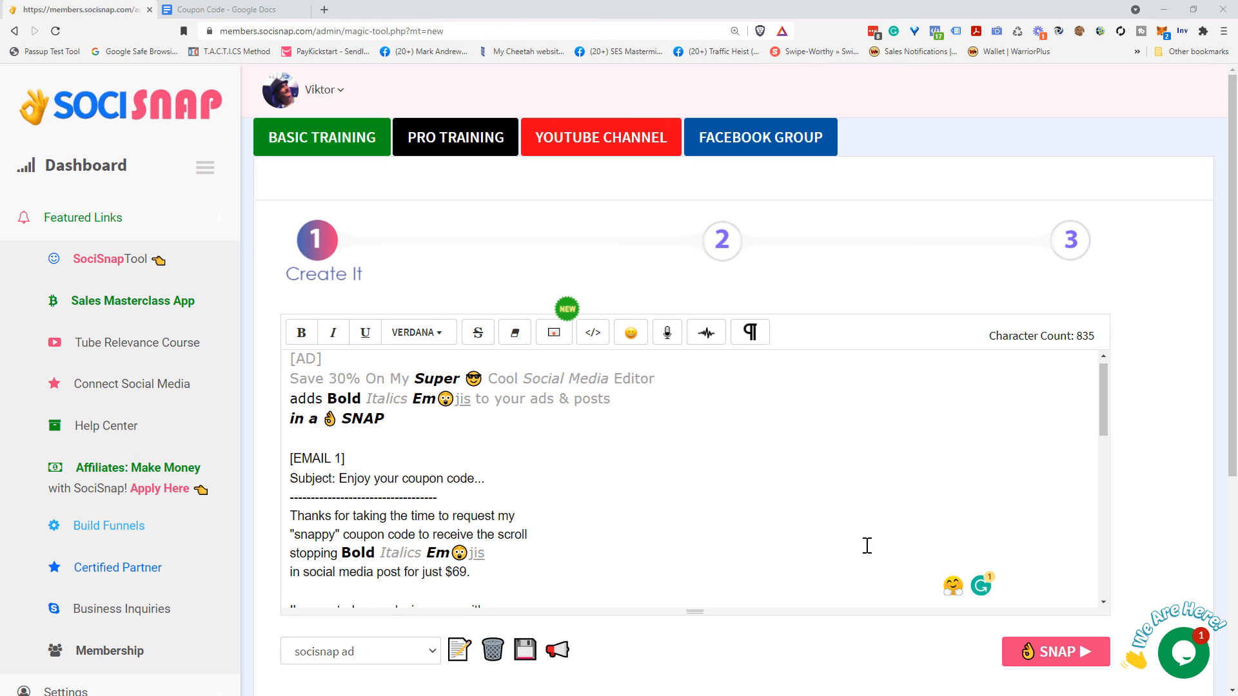
Convert the snippet with SNAP and examine the ad text and email body in the converted output.
{"action": "left_click", "coordinate": [1082, 653]}
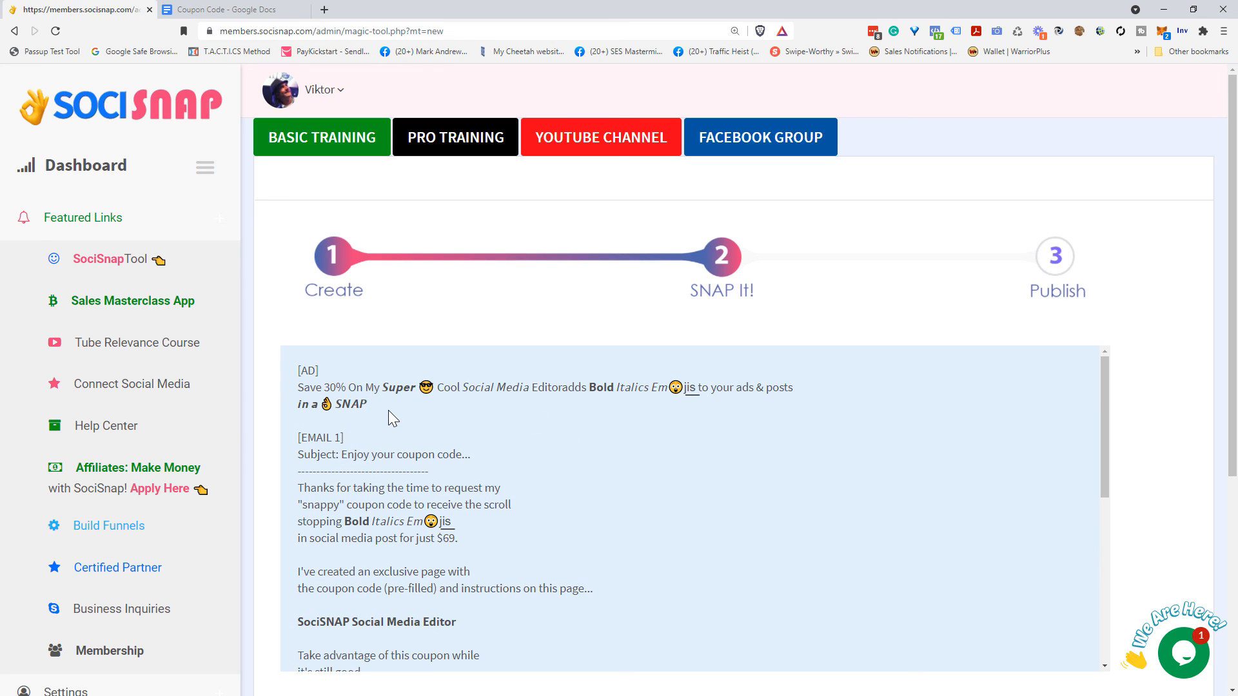
{"action": "left_click_drag", "start_coordinate": [362, 408], "coordinate": [305, 399]}
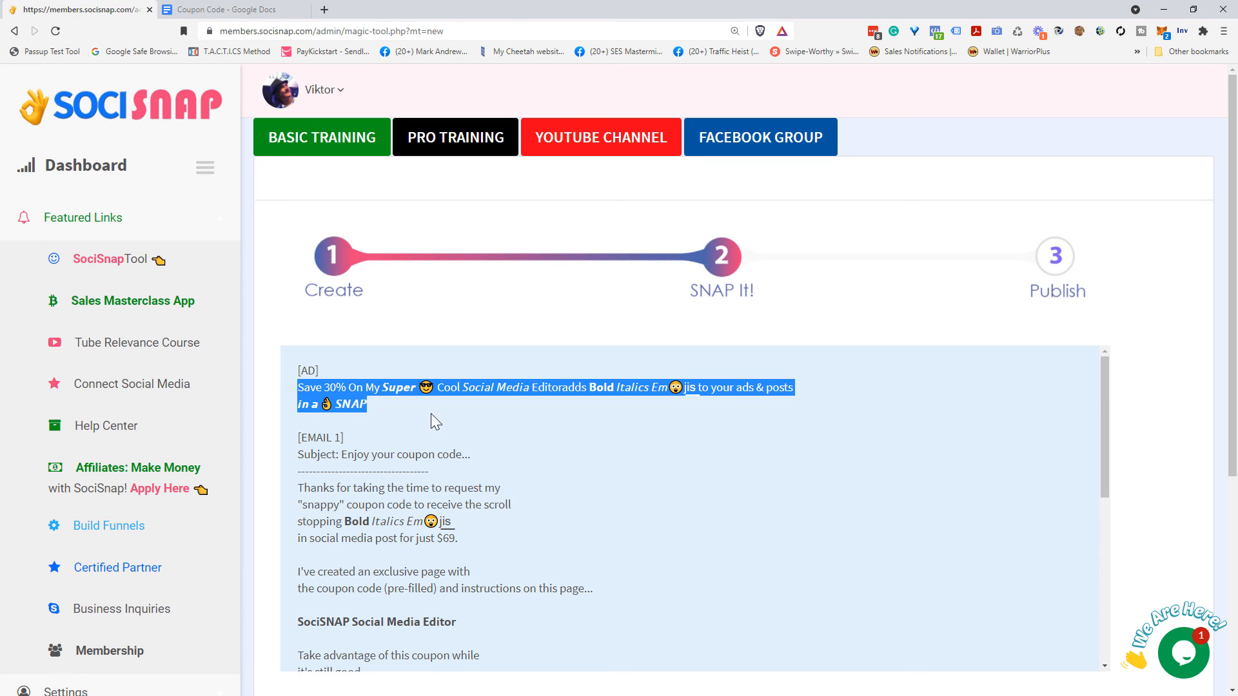
{"action": "left_click", "coordinate": [532, 425]}
{"action": "scroll", "coordinate": [533, 424], "scroll_direction": "down", "scroll_amount": 2}
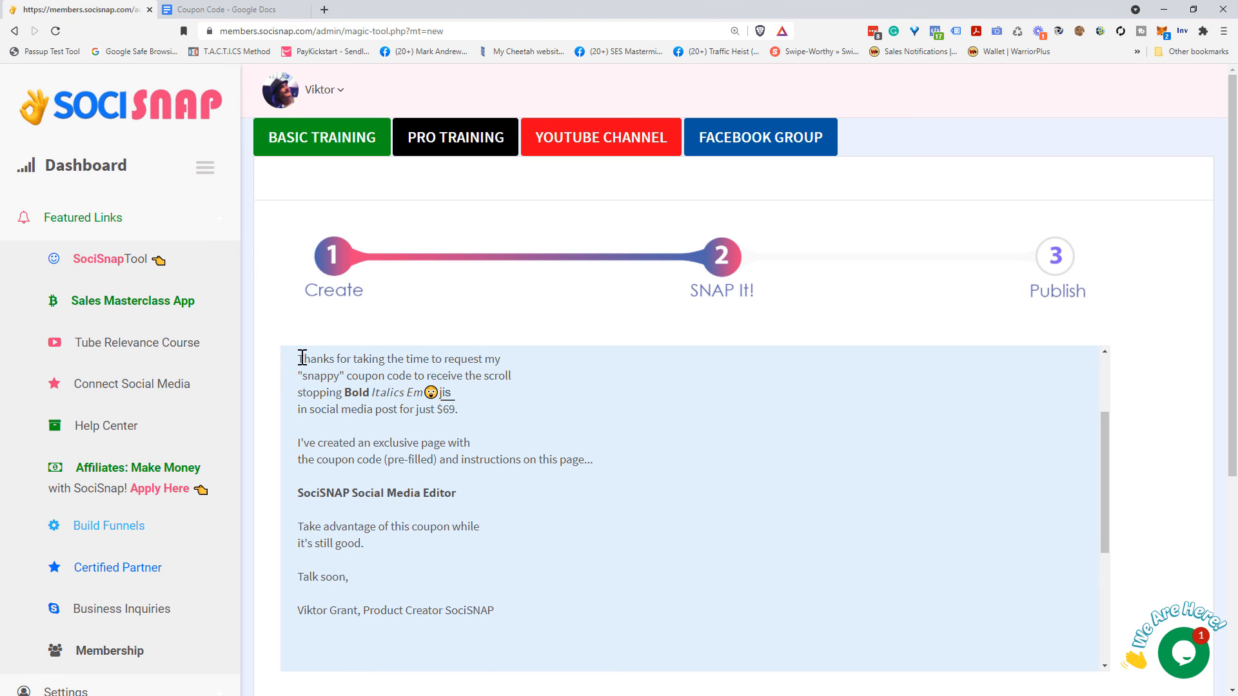
{"action": "left_click_drag", "start_coordinate": [298, 356], "coordinate": [524, 626]}
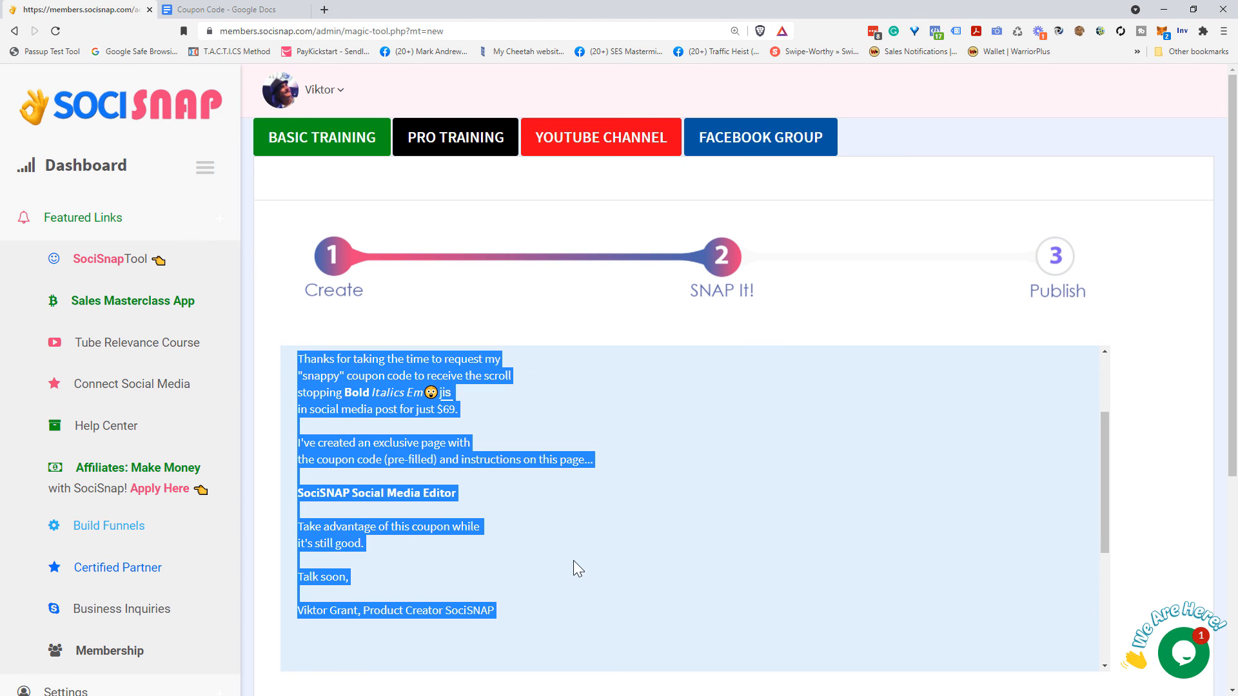
{"action": "left_click", "coordinate": [603, 556]}
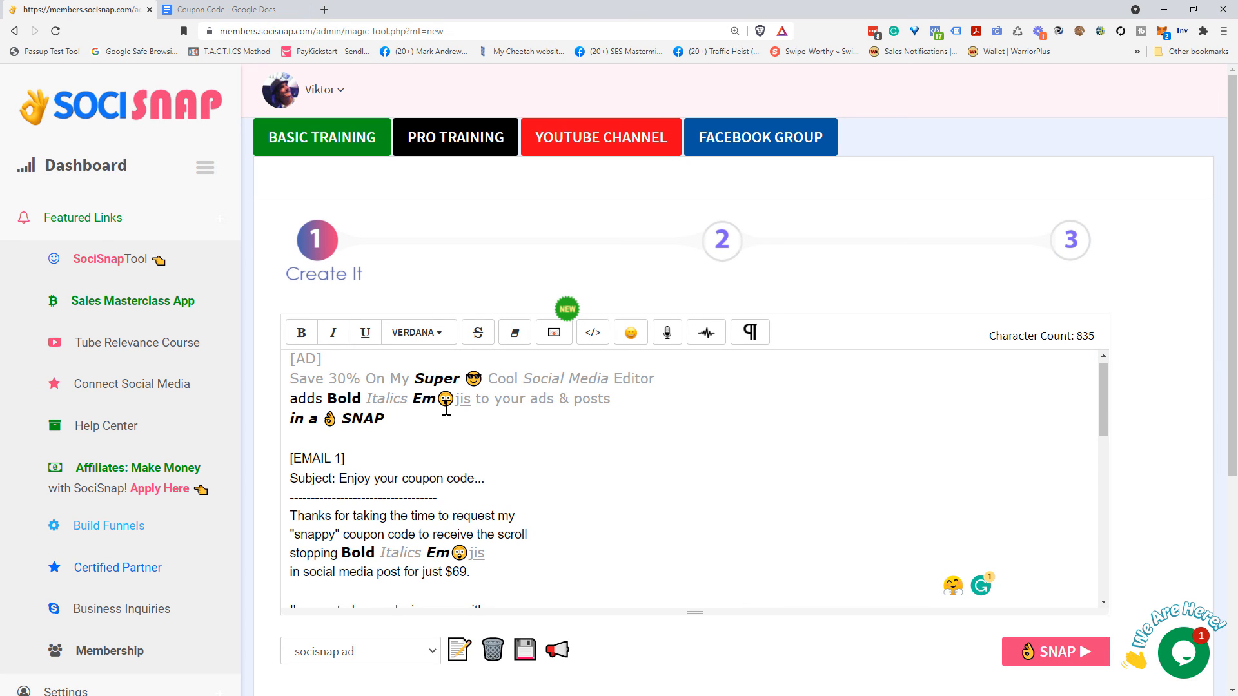